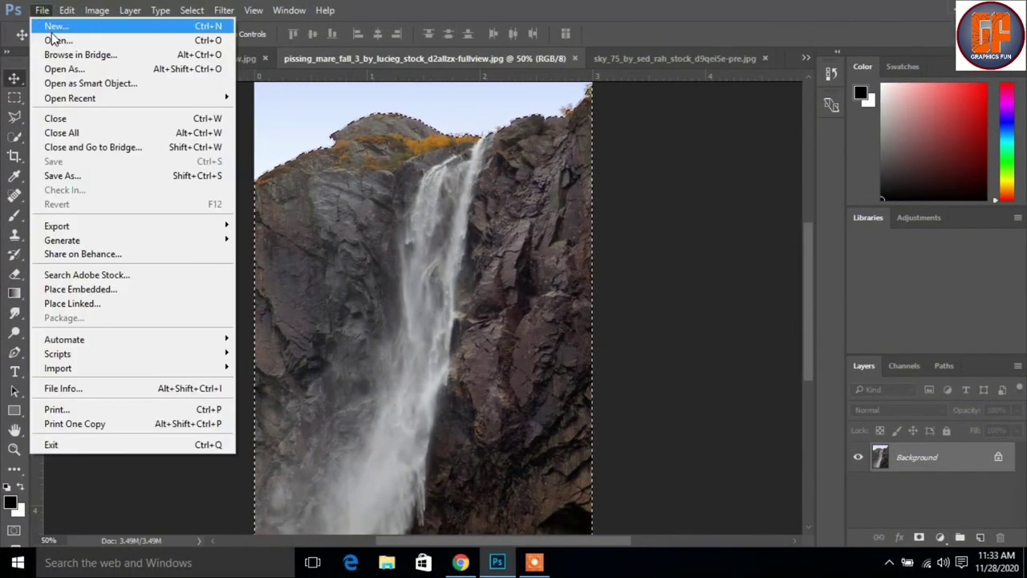
# Create a new white 1280×720 px, 300 ppi document, Untitled-1.
pyautogui.click(55, 26)
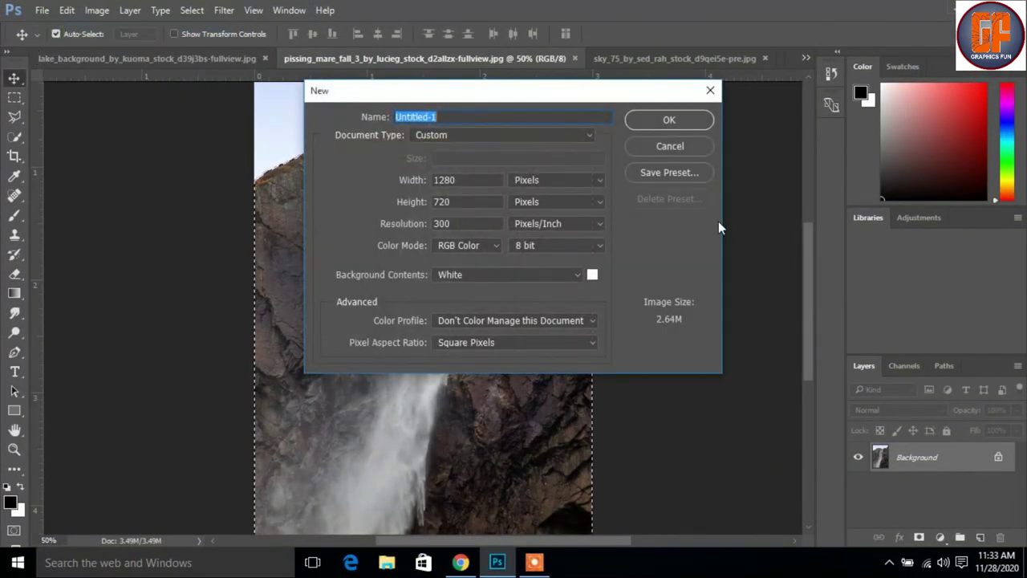
pyautogui.click(660, 124)
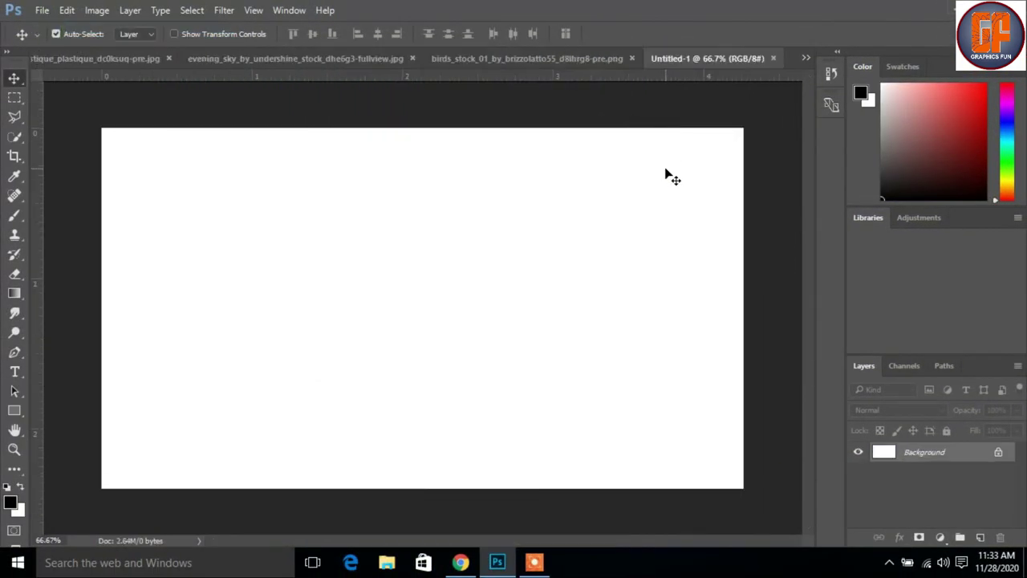
pyautogui.click(802, 57)
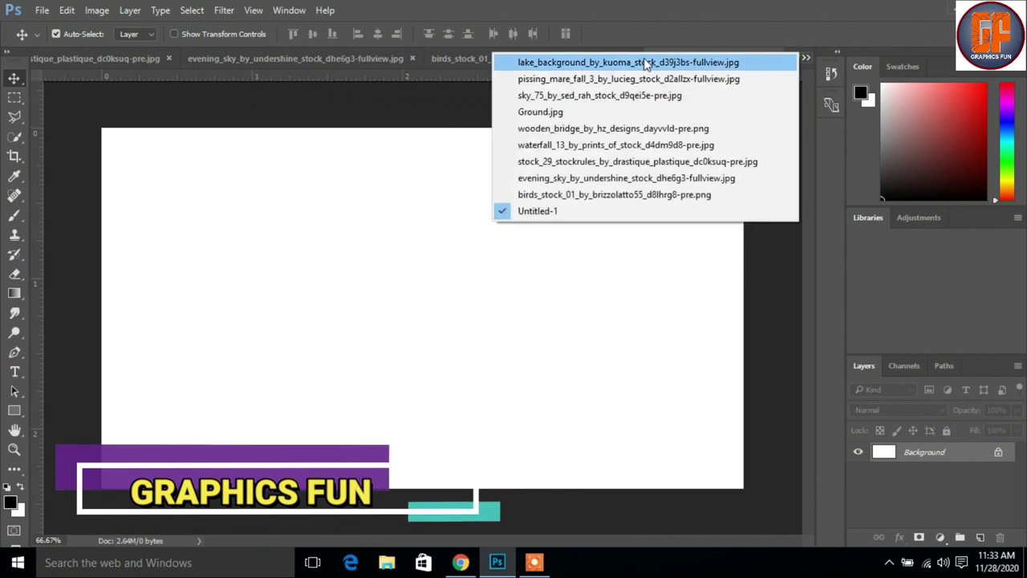
# Bring the selected lake water into Untitled-1 as Layer 1.
pyautogui.click(644, 62)
pyautogui.moveTo(643, 58); pyautogui.dragTo(523, 92)
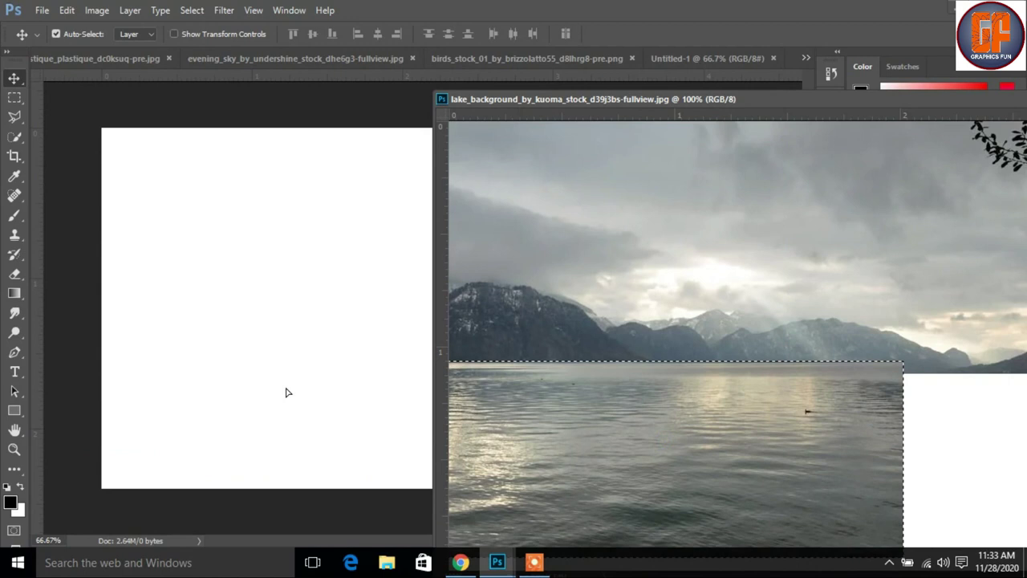
pyautogui.moveTo(637, 442); pyautogui.dragTo(286, 393)
pyautogui.moveTo(935, 98); pyautogui.dragTo(876, 244)
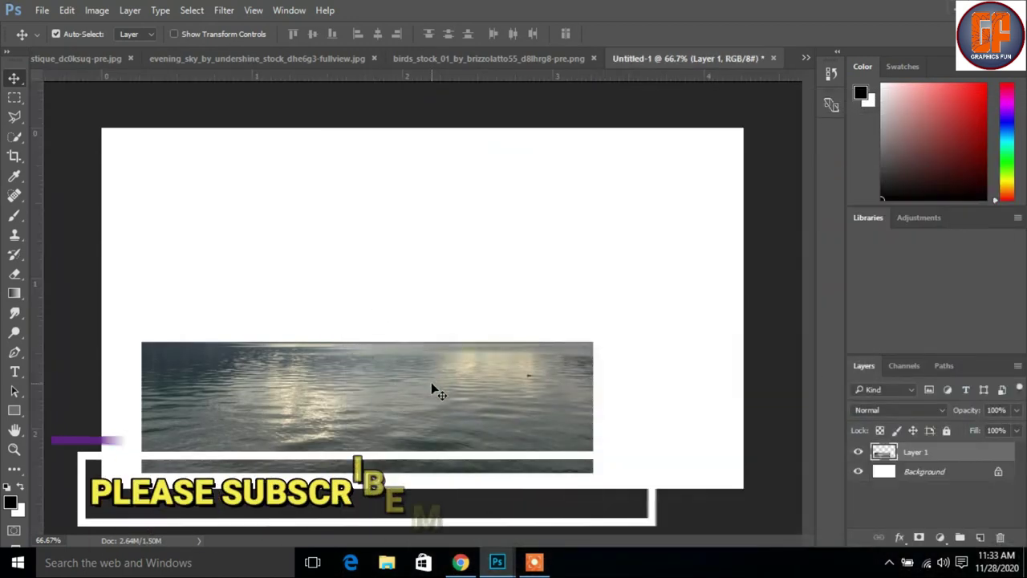
# Scale the sea layer to about 152% and lower it so the horizon sits mid-canvas.
pyautogui.hotkey('ctrl', 't')
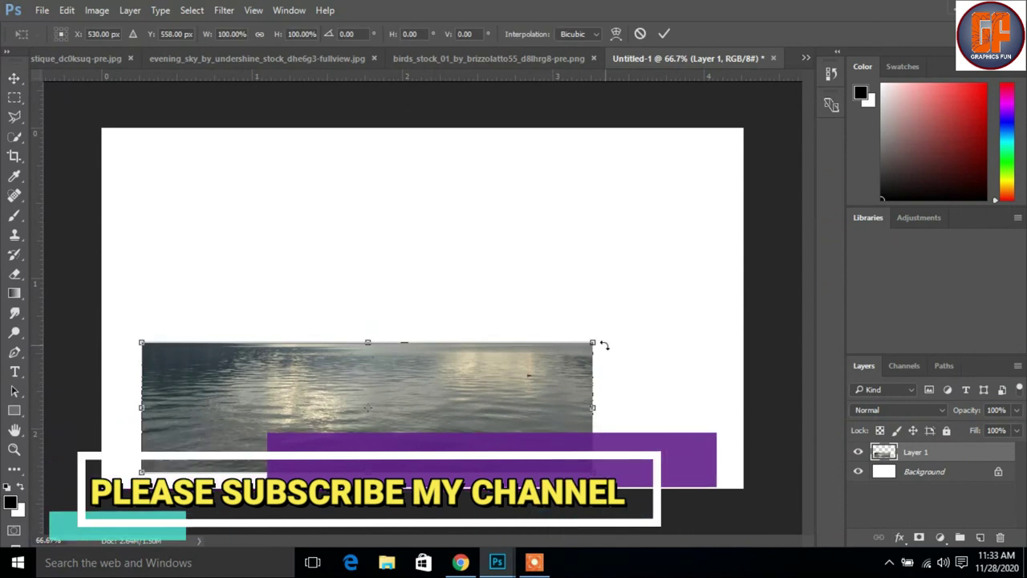
pyautogui.moveTo(594, 341); pyautogui.dragTo(692, 305)
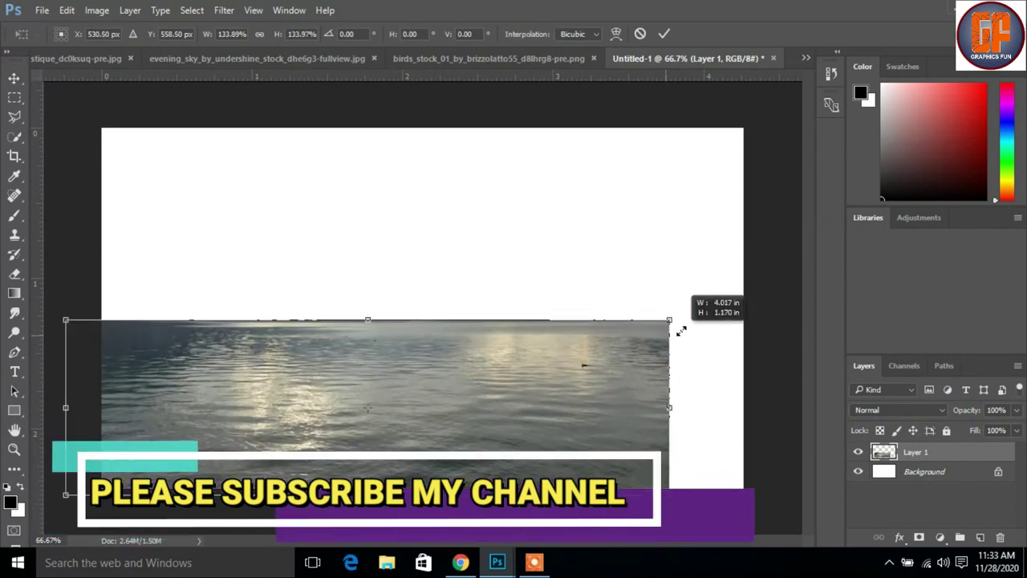
pyautogui.moveTo(528, 413)
pyautogui.mouseDown()
pyautogui.moveTo(585, 426)
pyautogui.moveTo(571, 422)
pyautogui.mouseUp()
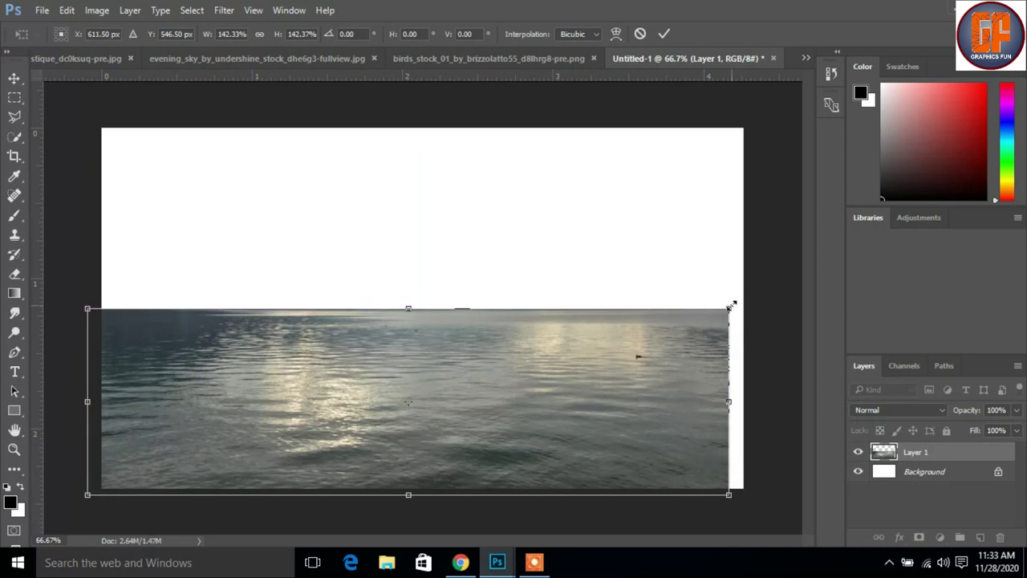
pyautogui.moveTo(736, 306); pyautogui.dragTo(753, 300)
pyautogui.moveTo(615, 363); pyautogui.dragTo(630, 370)
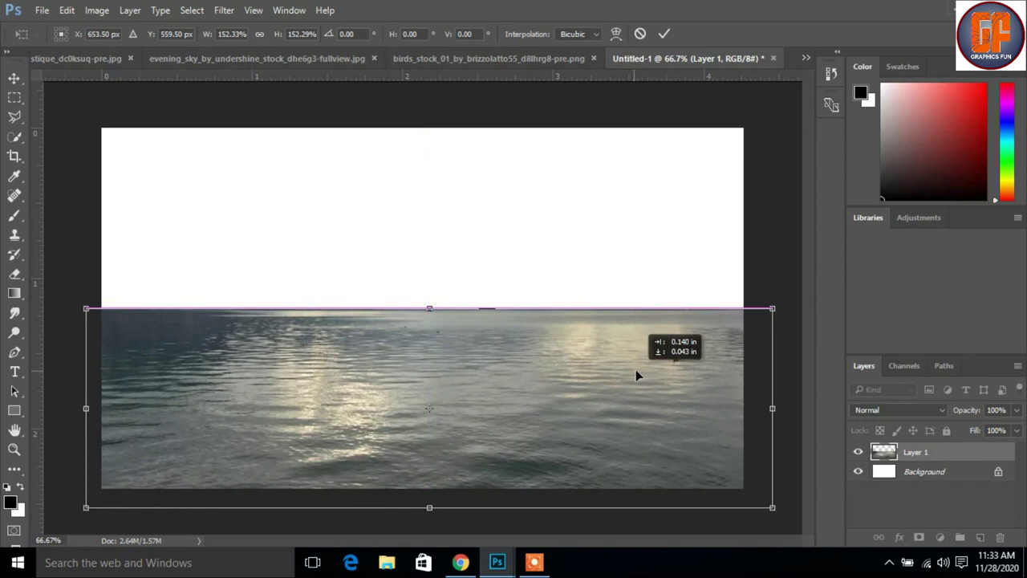
pyautogui.moveTo(633, 373)
pyautogui.mouseDown()
pyautogui.moveTo(634, 359)
pyautogui.moveTo(642, 368)
pyautogui.mouseUp()
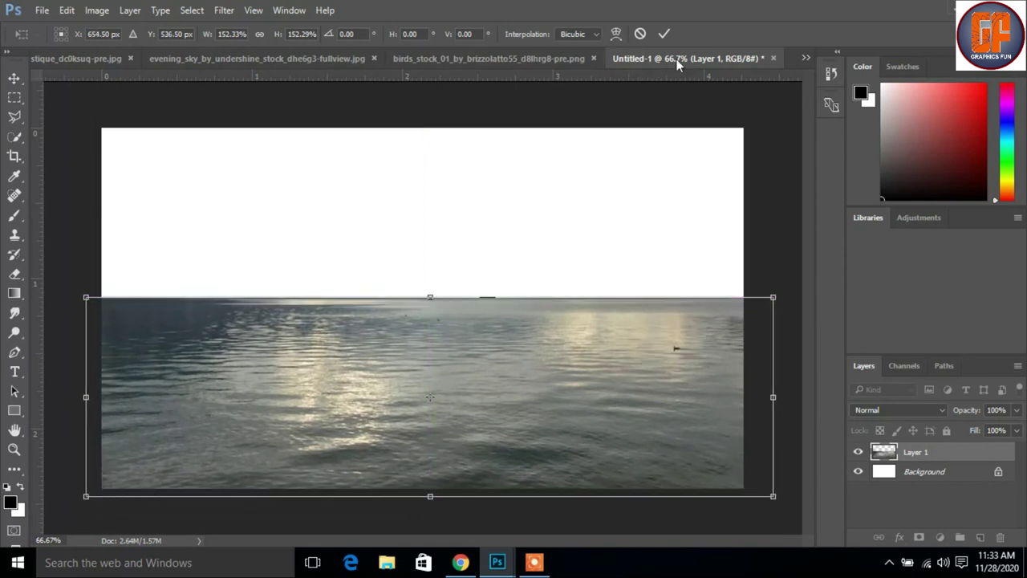
pyautogui.click(664, 35)
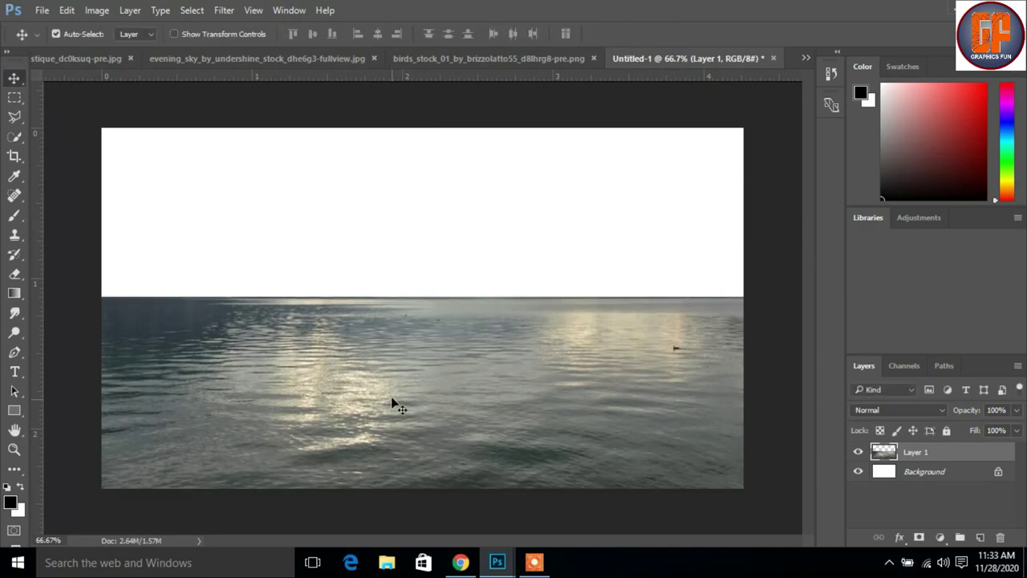
pyautogui.moveTo(392, 399); pyautogui.dragTo(350, 429)
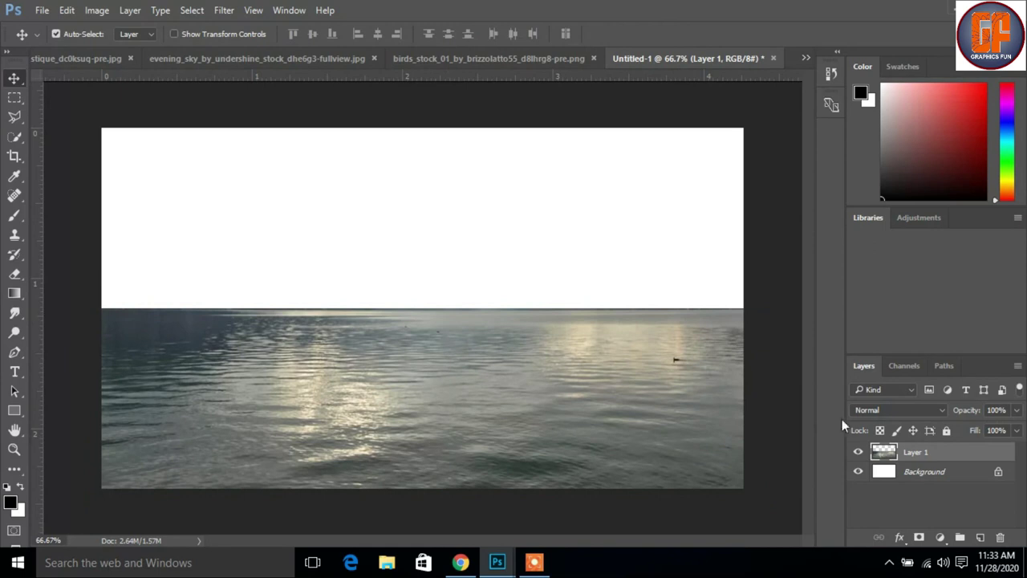
# Bring the selected waterfall cliff into Untitled-1 as Layer 2, toward the right.
pyautogui.click(806, 58)
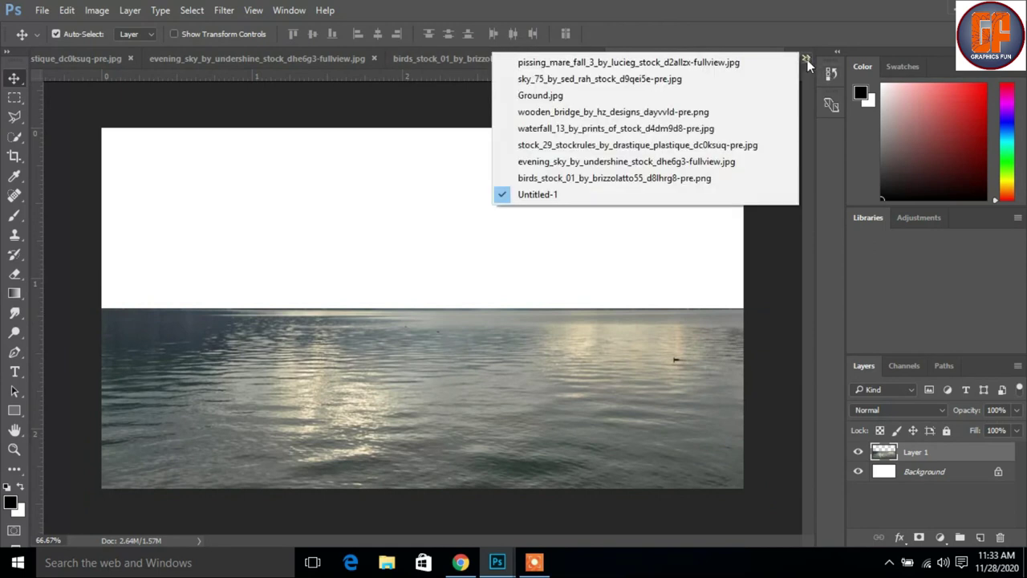
pyautogui.click(688, 64)
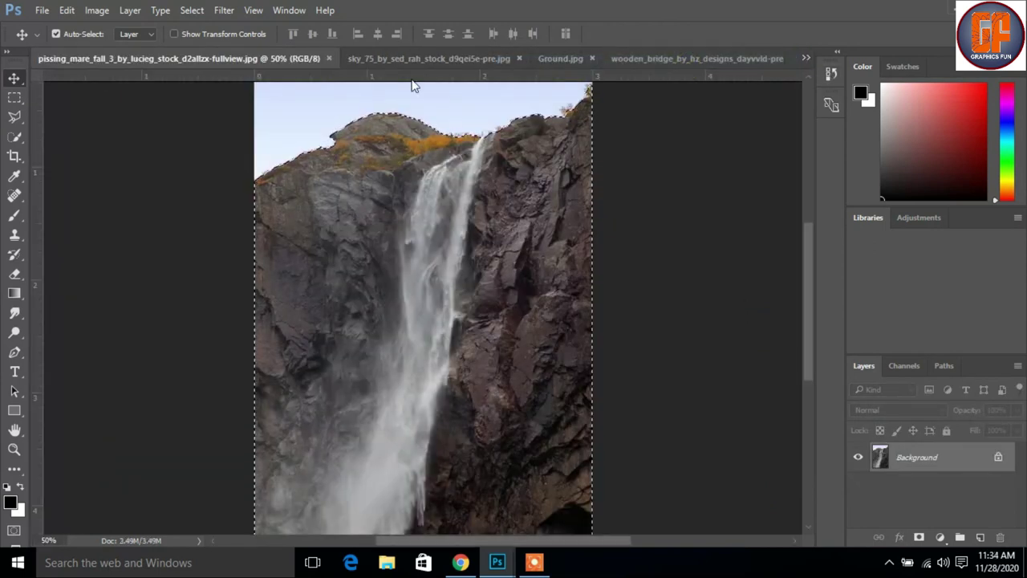
pyautogui.moveTo(262, 58); pyautogui.dragTo(495, 88)
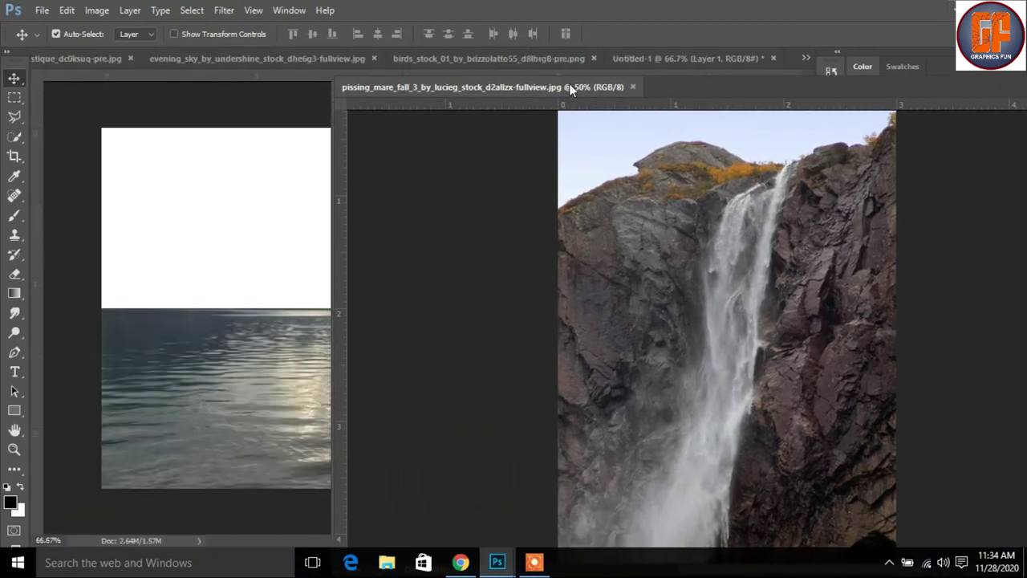
pyautogui.moveTo(577, 241)
pyautogui.mouseDown()
pyautogui.moveTo(578, 255)
pyautogui.moveTo(257, 303)
pyautogui.mouseUp()
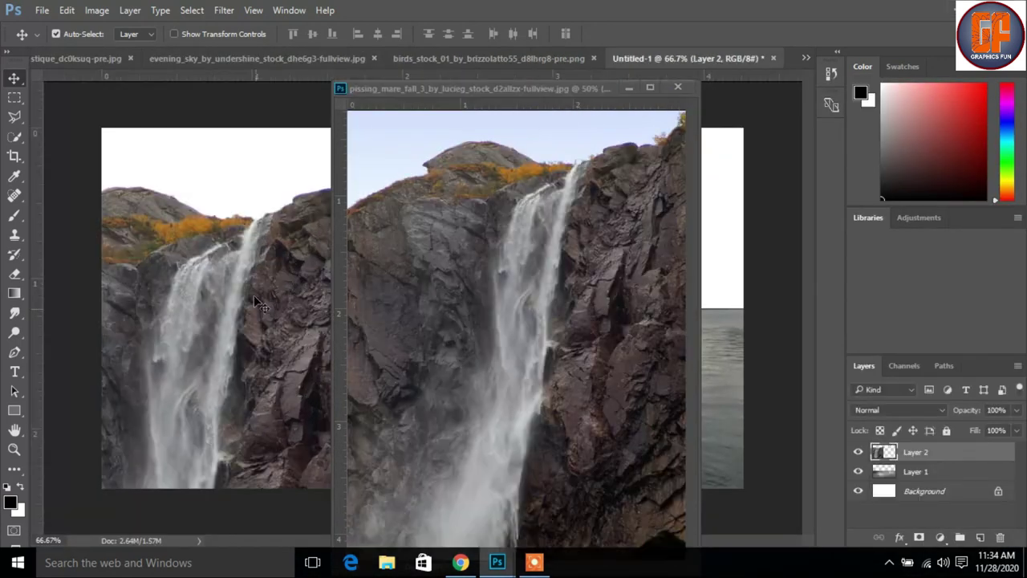
pyautogui.click(627, 90)
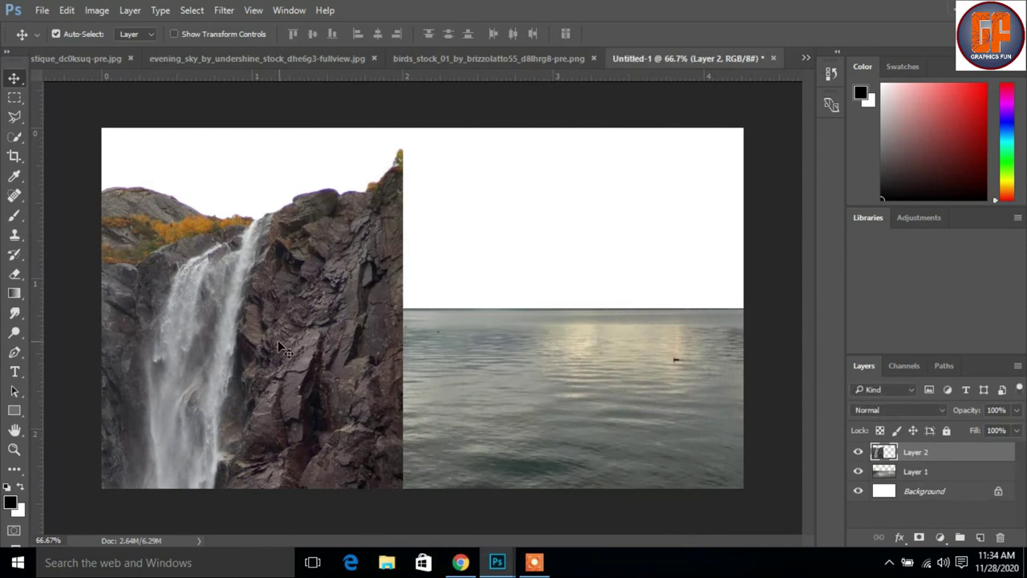
pyautogui.moveTo(286, 347); pyautogui.dragTo(640, 288)
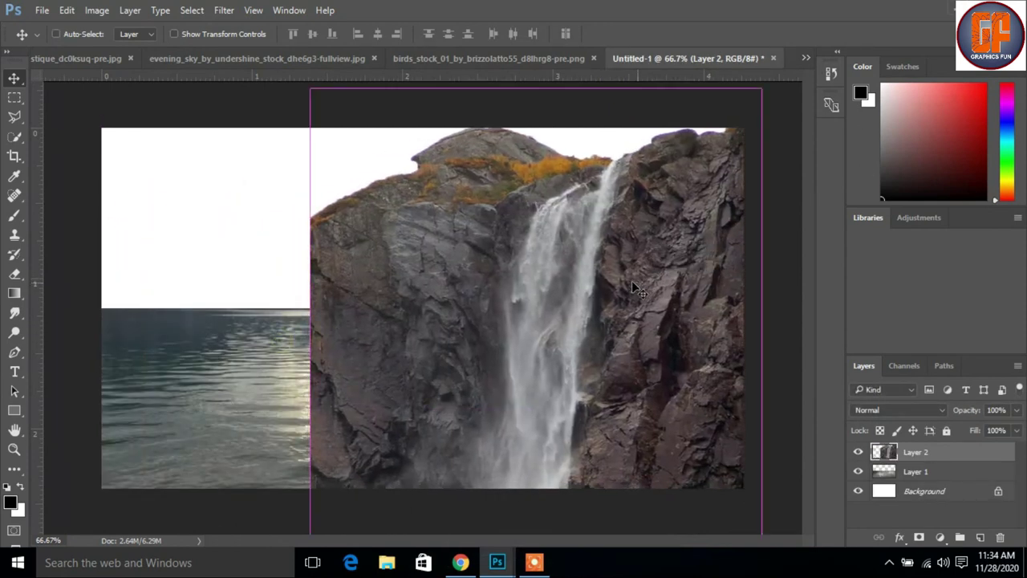
# Scale the cliff to about 43% at the top-right edge and add a layer mask.
pyautogui.hotkey('ctrl', 't')
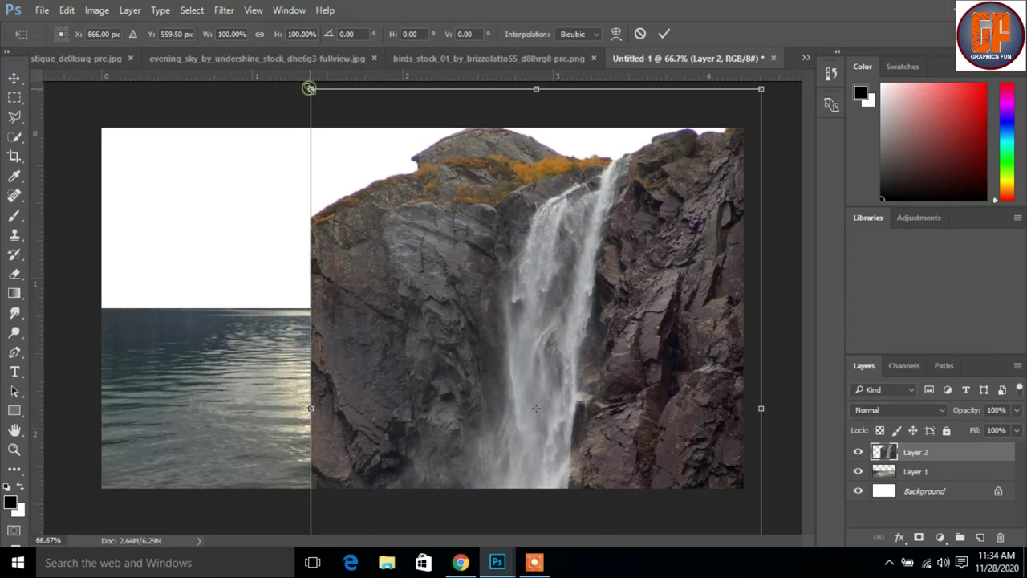
pyautogui.moveTo(311, 91); pyautogui.dragTo(452, 200)
pyautogui.moveTo(581, 390); pyautogui.dragTo(697, 267)
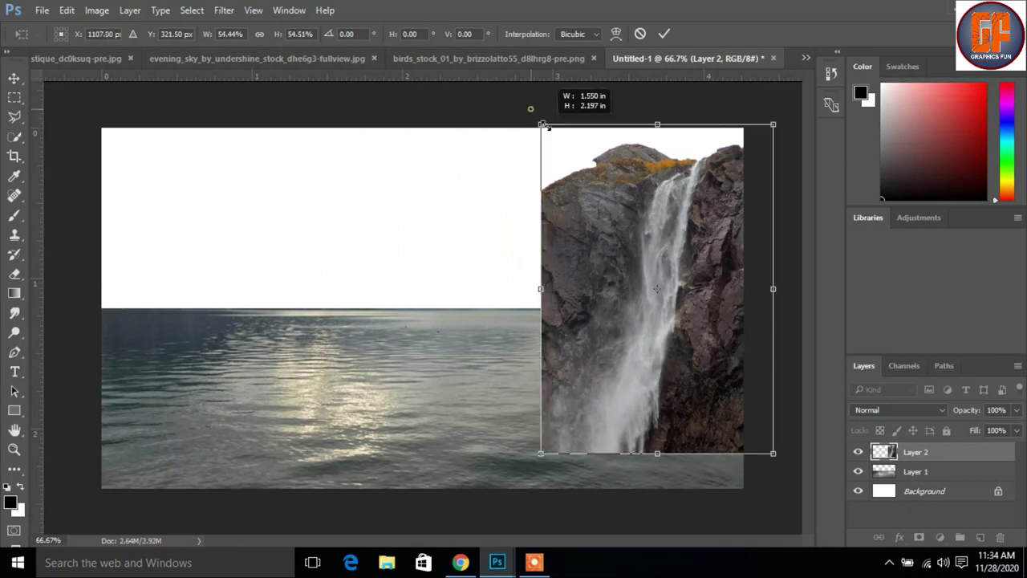
pyautogui.moveTo(529, 105); pyautogui.dragTo(559, 151)
pyautogui.moveTo(653, 323)
pyautogui.mouseDown()
pyautogui.moveTo(652, 270)
pyautogui.moveTo(660, 264)
pyautogui.moveTo(659, 280)
pyautogui.moveTo(671, 284)
pyautogui.mouseUp()
pyautogui.click(664, 34)
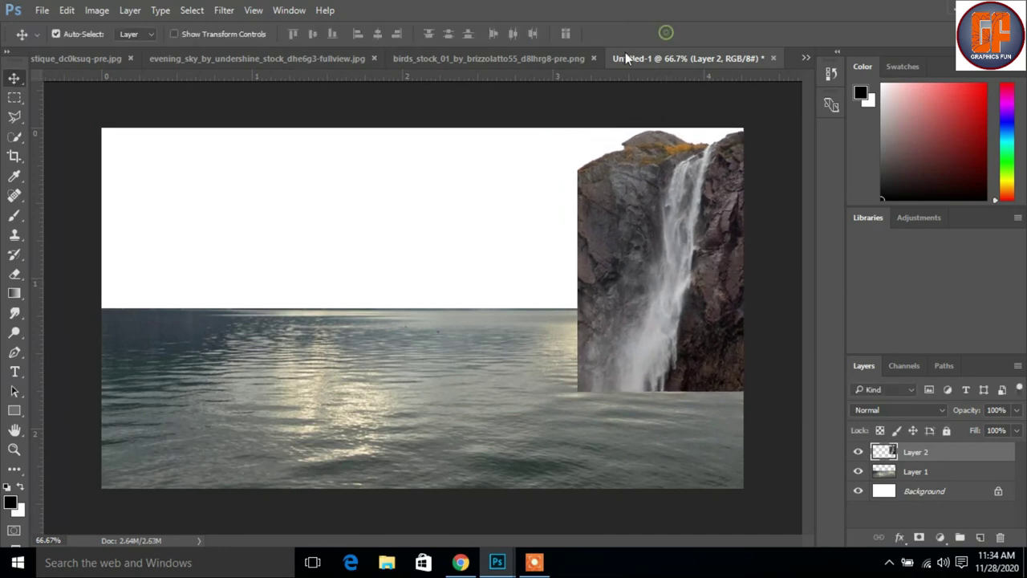
pyautogui.click(919, 538)
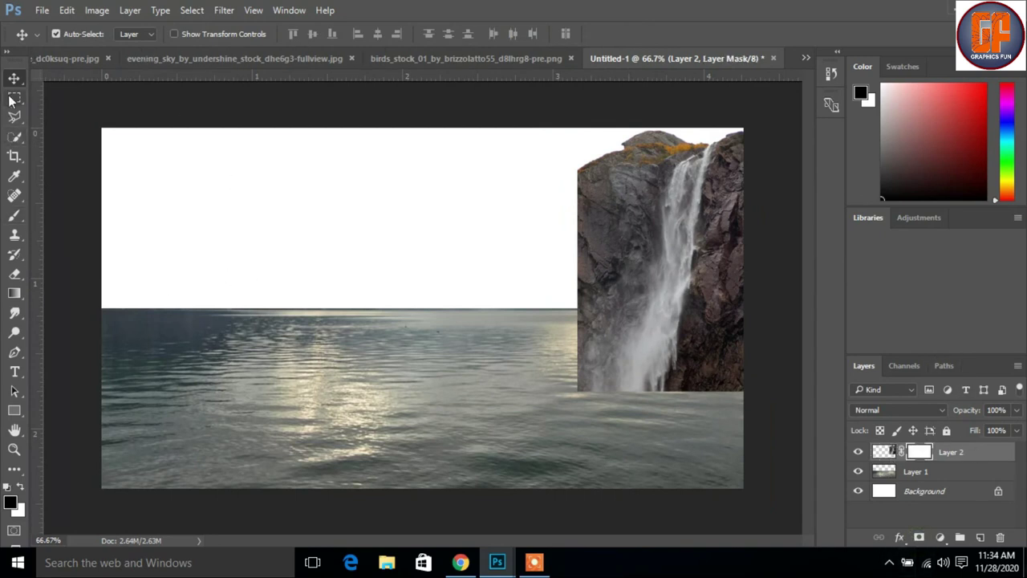
# Paint the cliff's mask with a soft brush to fade its top-left and left edges.
pyautogui.click(13, 215)
pyautogui.moveTo(580, 143)
pyautogui.mouseDown()
pyautogui.moveTo(534, 174)
pyautogui.moveTo(578, 137)
pyautogui.moveTo(590, 108)
pyautogui.moveTo(537, 275)
pyautogui.moveTo(539, 222)
pyautogui.moveTo(578, 133)
pyautogui.moveTo(523, 257)
pyautogui.moveTo(530, 285)
pyautogui.moveTo(604, 107)
pyautogui.moveTo(562, 161)
pyautogui.moveTo(601, 99)
pyautogui.moveTo(626, 120)
pyautogui.moveTo(576, 140)
pyautogui.moveTo(525, 225)
pyautogui.moveTo(521, 289)
pyautogui.moveTo(569, 186)
pyautogui.moveTo(564, 210)
pyautogui.moveTo(590, 166)
pyautogui.moveTo(584, 178)
pyautogui.mouseUp()
pyautogui.moveTo(597, 141)
pyautogui.mouseDown()
pyautogui.moveTo(566, 241)
pyautogui.moveTo(605, 142)
pyautogui.moveTo(586, 260)
pyautogui.moveTo(557, 270)
pyautogui.mouseUp()
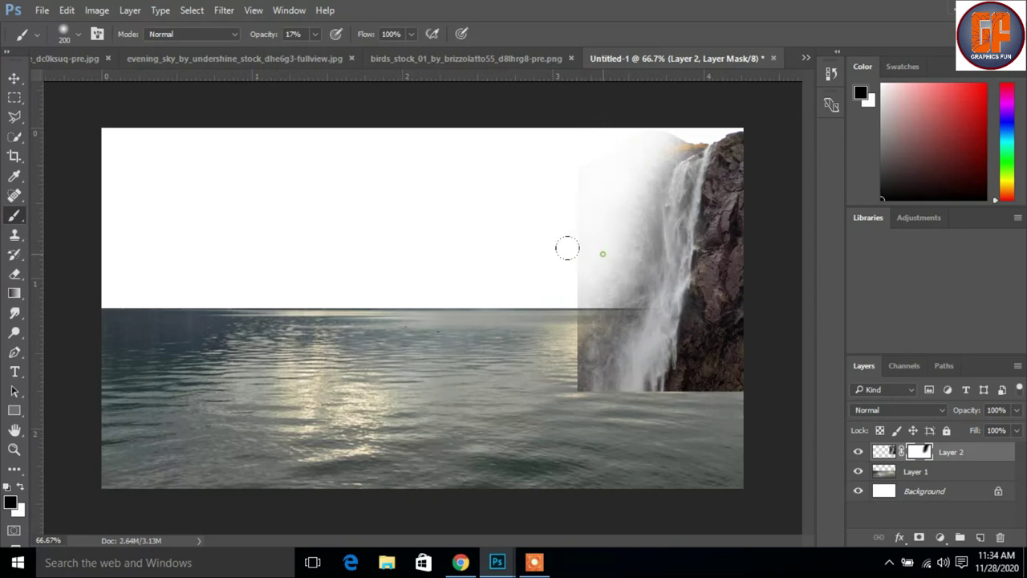
pyautogui.moveTo(603, 192)
pyautogui.mouseDown()
pyautogui.moveTo(611, 147)
pyautogui.moveTo(549, 178)
pyautogui.moveTo(555, 150)
pyautogui.moveTo(548, 257)
pyautogui.mouseUp()
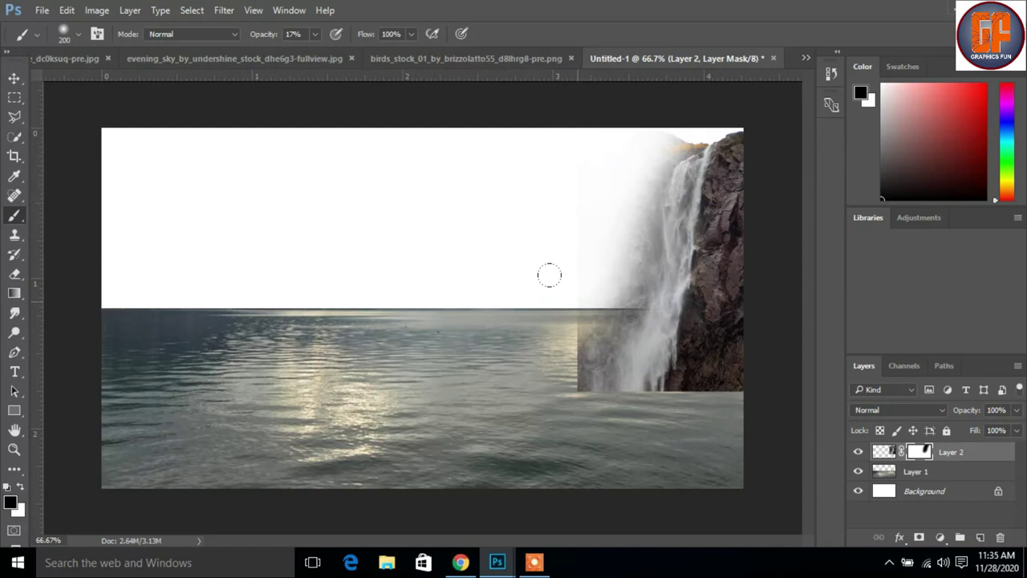
pyautogui.moveTo(572, 191); pyautogui.dragTo(562, 132)
# At 100% brush opacity, hide more of the cliff's misty left edge over the water.
pyautogui.click(315, 38)
pyautogui.moveTo(335, 52); pyautogui.dragTo(405, 67)
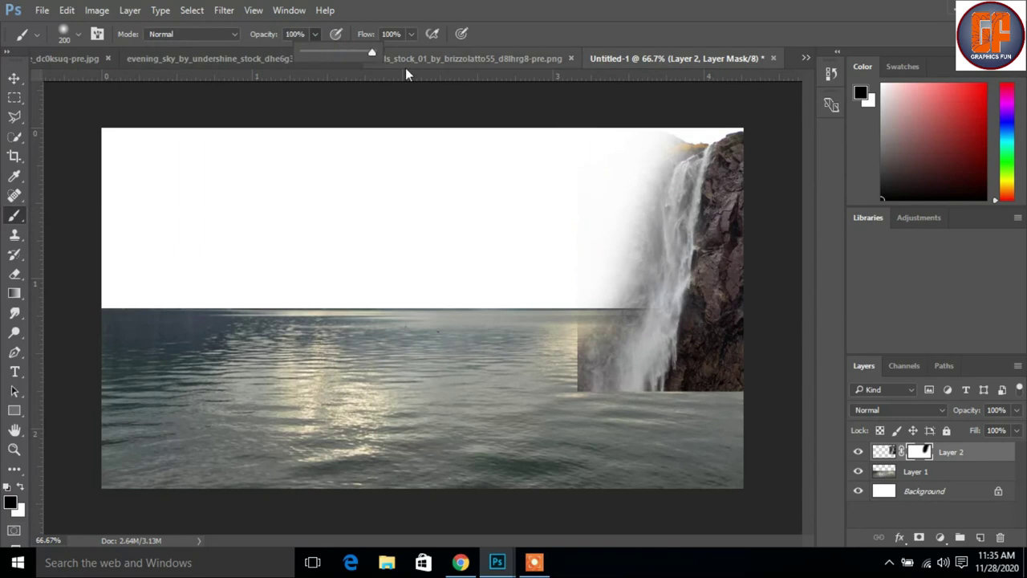
pyautogui.click(544, 175)
pyautogui.moveTo(573, 236); pyautogui.dragTo(633, 139)
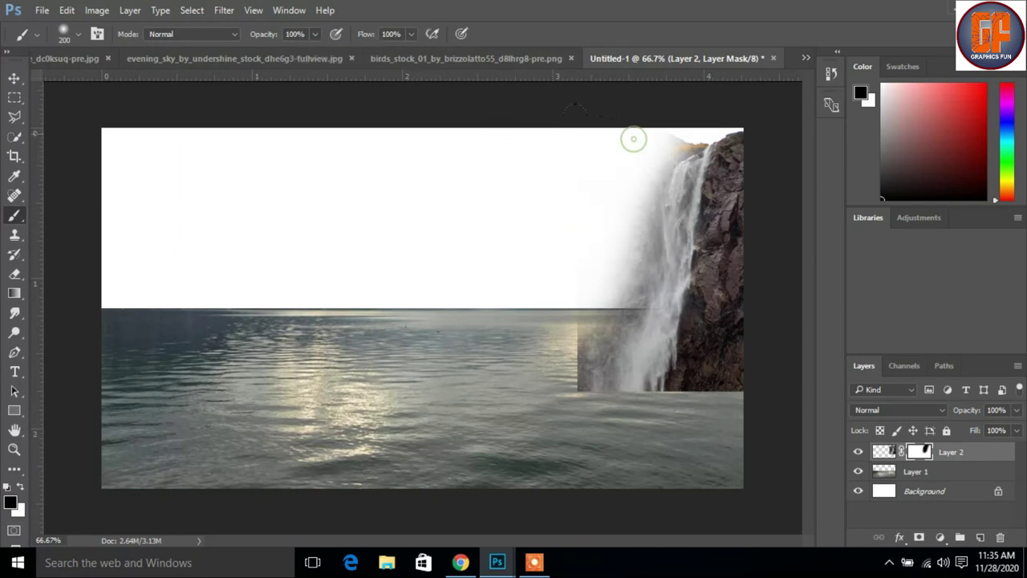
pyautogui.moveTo(541, 223); pyautogui.dragTo(520, 354)
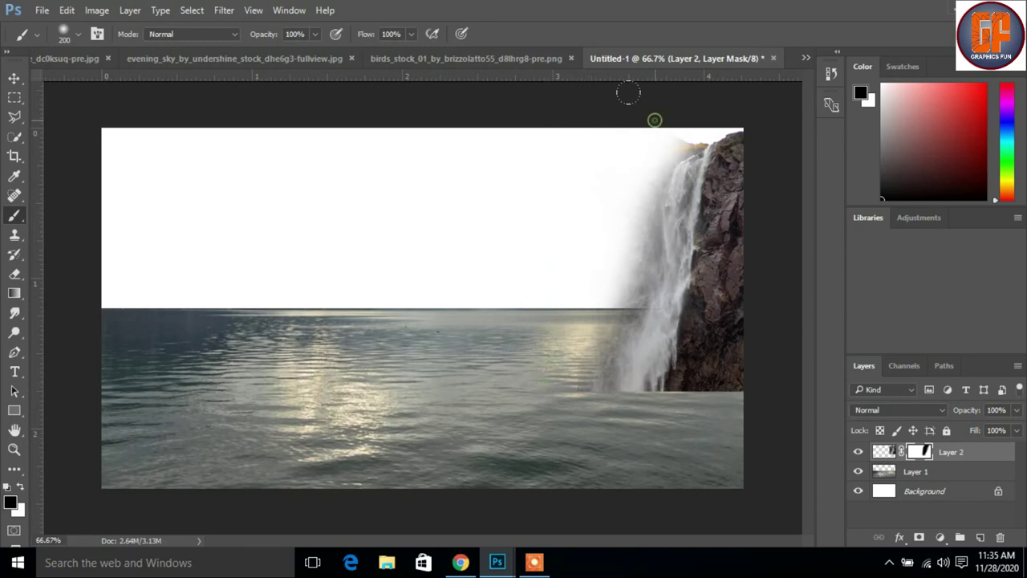
pyautogui.moveTo(587, 160)
pyautogui.mouseDown()
pyautogui.moveTo(564, 264)
pyautogui.moveTo(594, 298)
pyautogui.mouseUp()
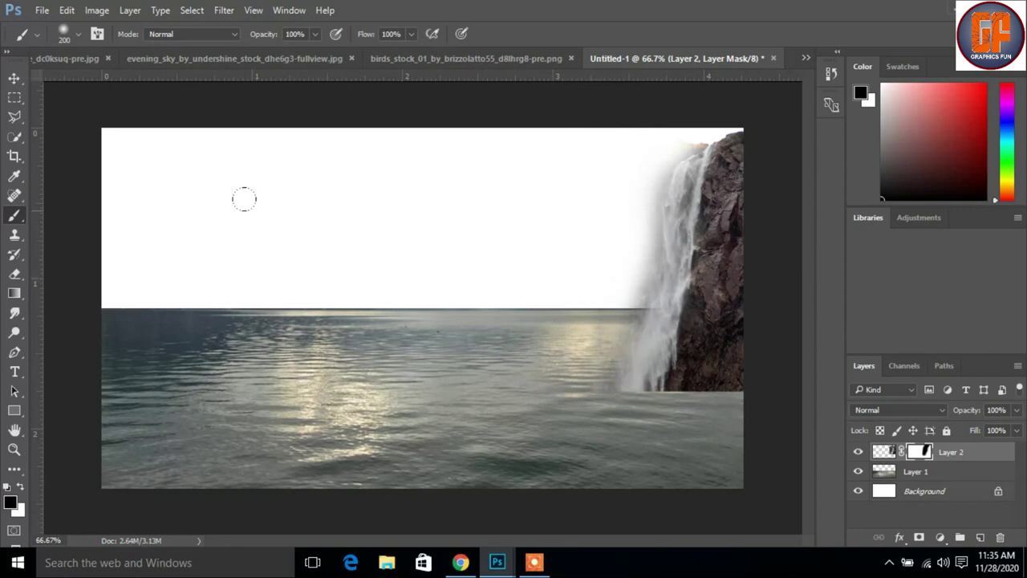
pyautogui.click(13, 78)
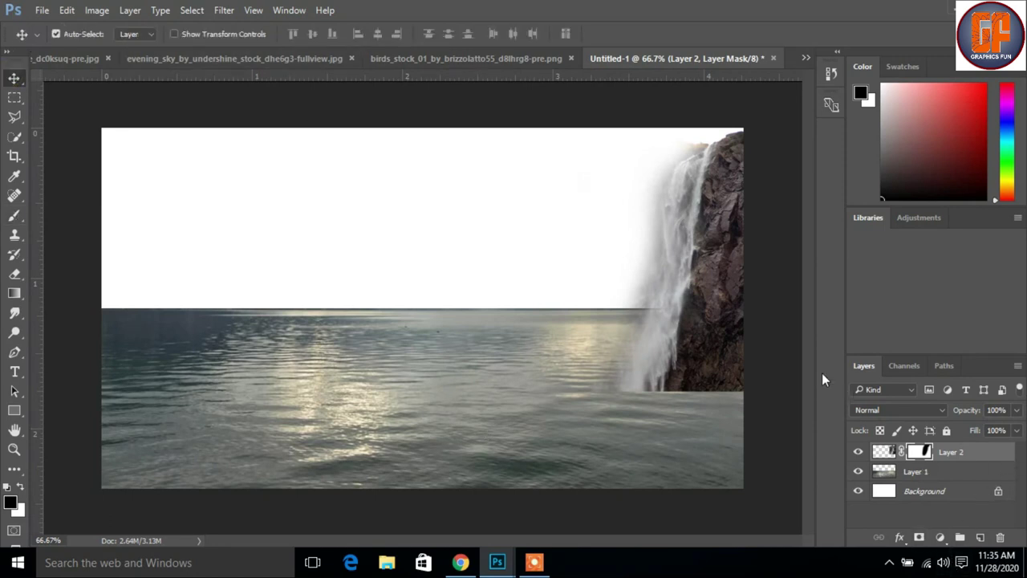
pyautogui.click(805, 58)
# Copy the sunset sky photo into the composite as Layer 3 beneath the sea layer.
pyautogui.click(745, 64)
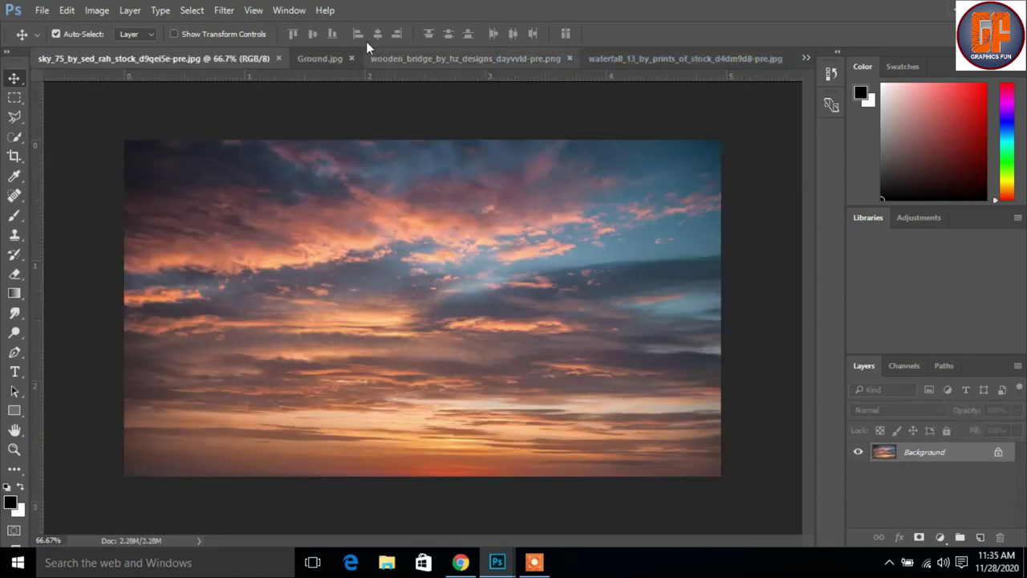
pyautogui.moveTo(223, 60); pyautogui.dragTo(347, 129)
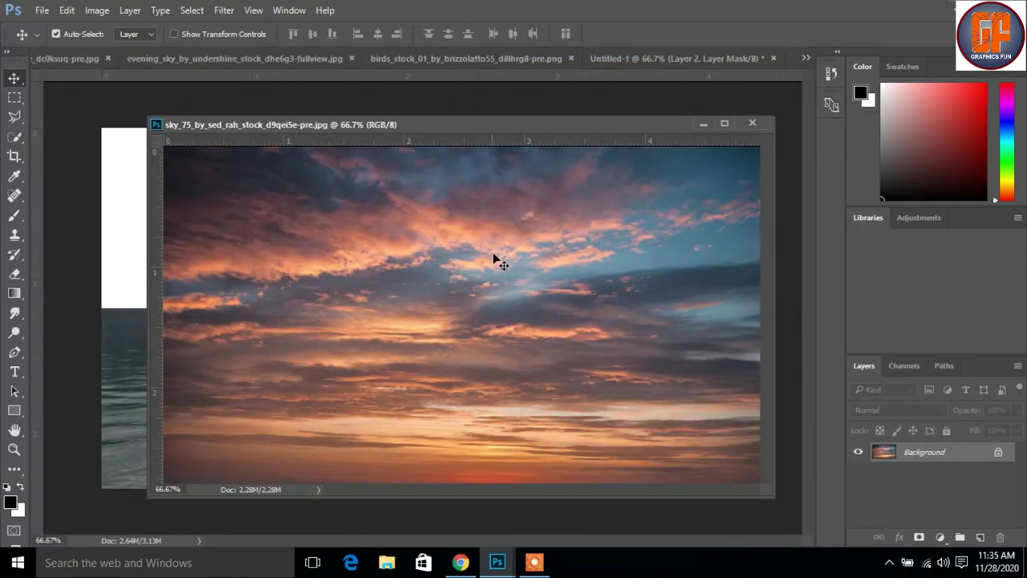
pyautogui.moveTo(497, 261); pyautogui.dragTo(110, 234)
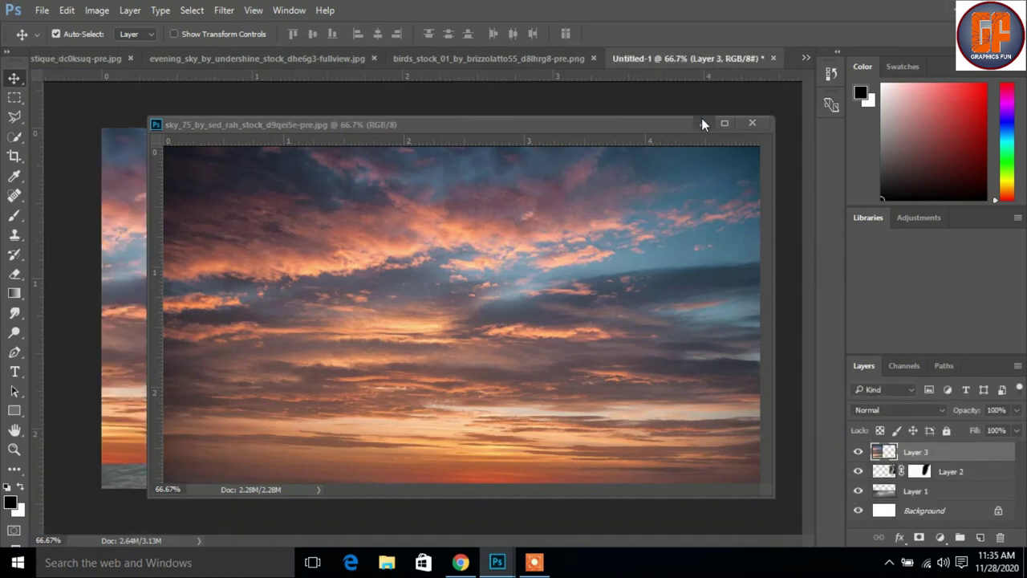
pyautogui.click(701, 120)
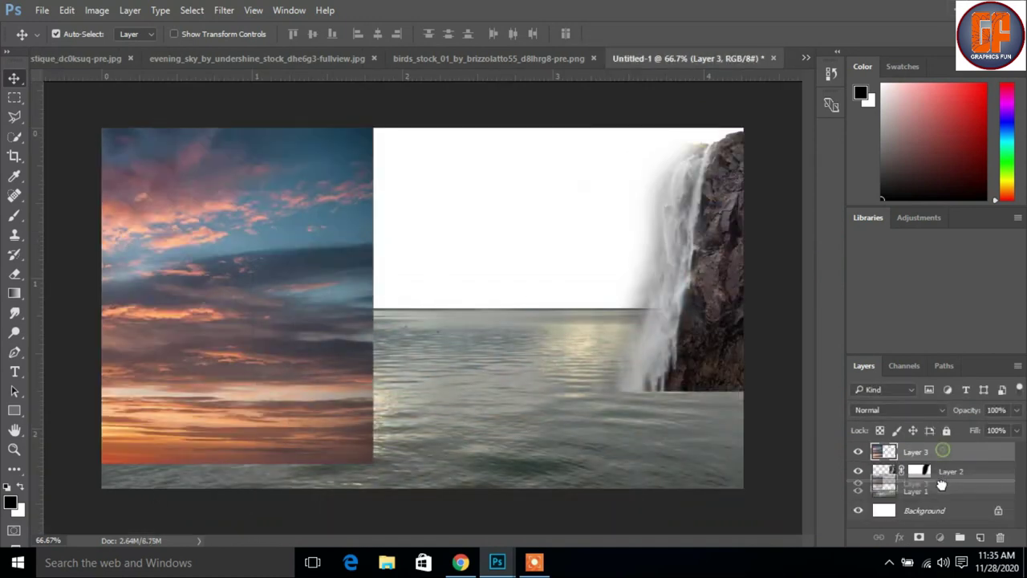
pyautogui.moveTo(943, 453); pyautogui.dragTo(939, 500)
pyautogui.moveTo(300, 233); pyautogui.dragTo(486, 248)
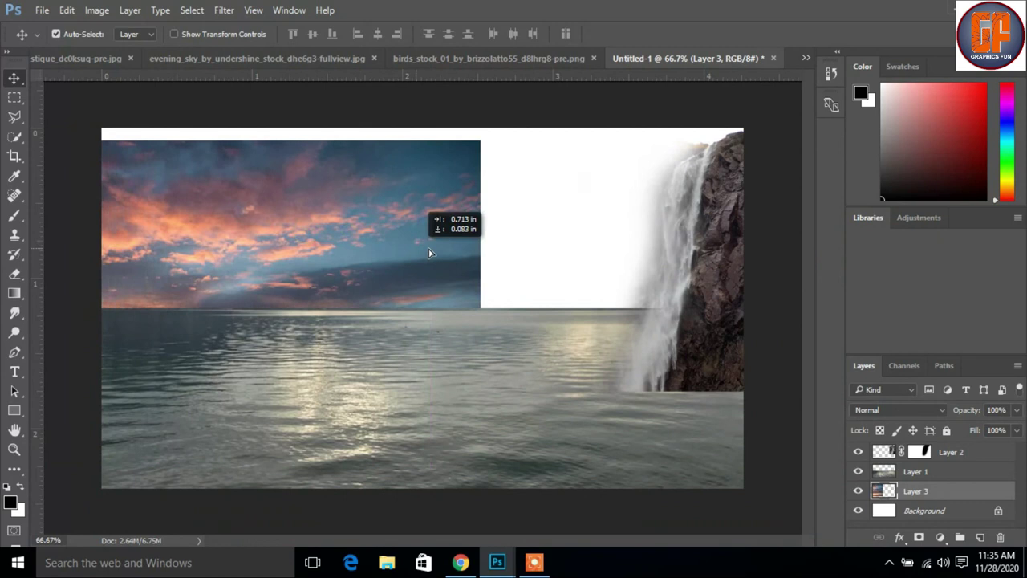
# Enlarge the sky to about 114% so it covers the top of the canvas.
pyautogui.hotkey('ctrl', 't')
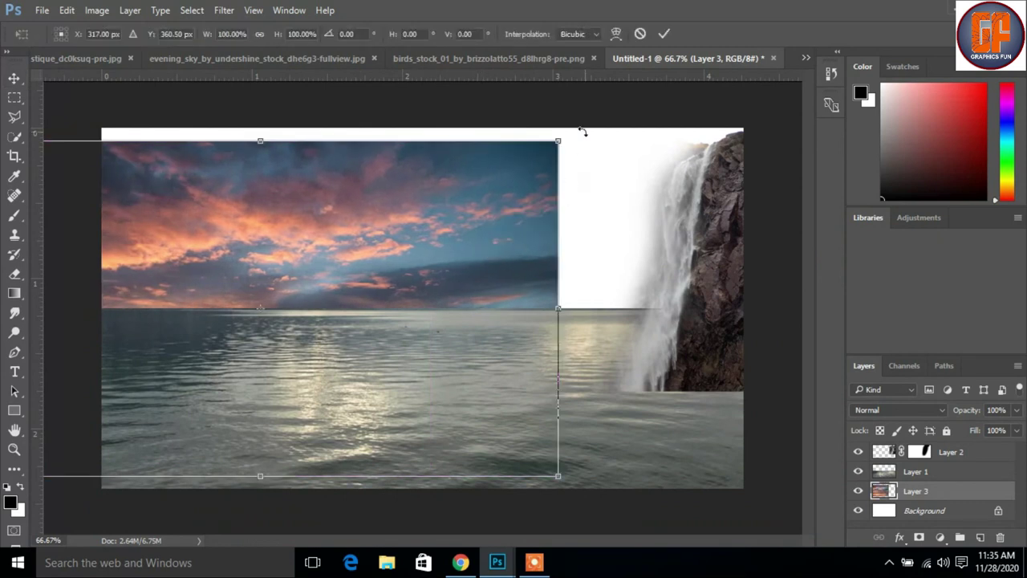
pyautogui.moveTo(562, 142); pyautogui.dragTo(600, 118)
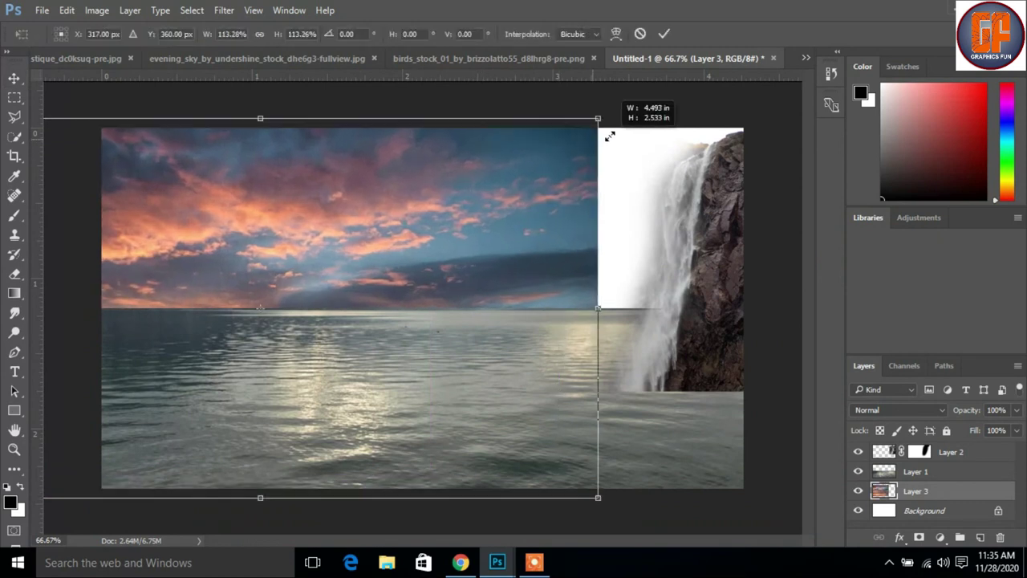
pyautogui.moveTo(422, 212)
pyautogui.mouseDown()
pyautogui.moveTo(578, 213)
pyautogui.moveTo(557, 190)
pyautogui.moveTo(565, 164)
pyautogui.moveTo(575, 159)
pyautogui.moveTo(578, 175)
pyautogui.mouseUp()
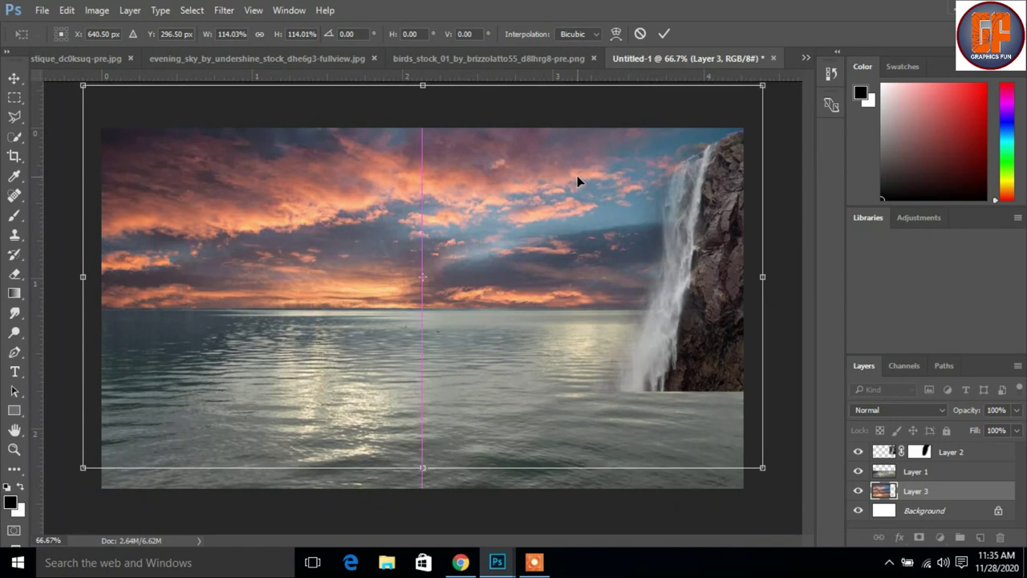
pyautogui.click(665, 34)
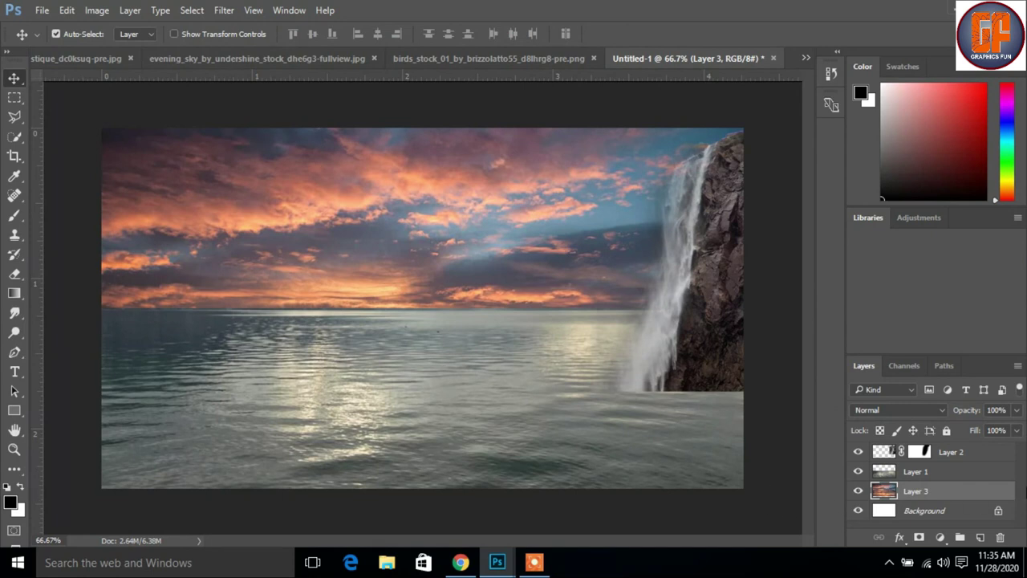
# Move the waterfall layer behind the sea layer and add a mask to Layer 1.
pyautogui.moveTo(963, 455); pyautogui.dragTo(965, 477)
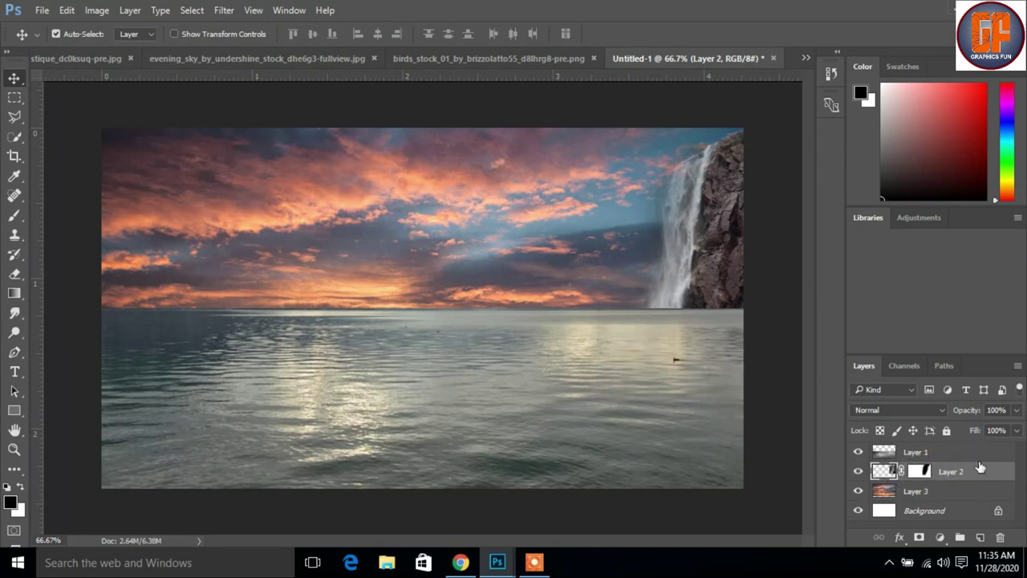
pyautogui.click(938, 452)
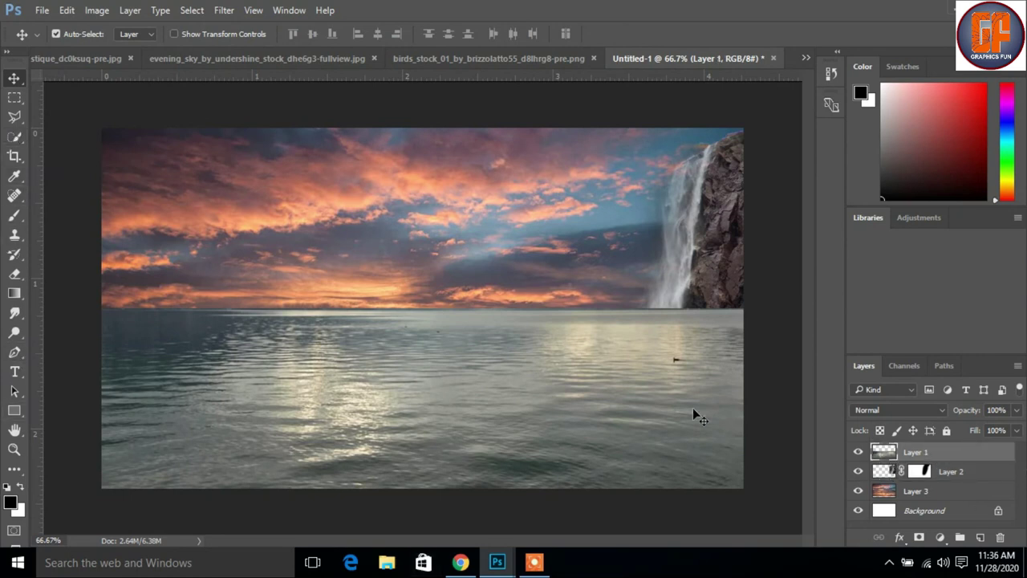
pyautogui.click(919, 537)
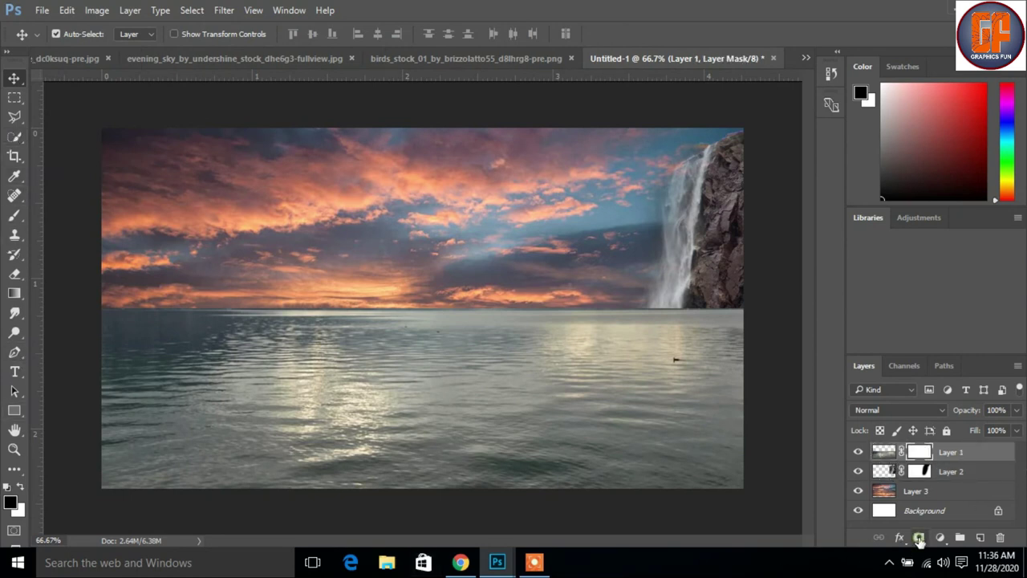
# Paint the sea mask at 14% brush opacity to reveal the rock and waterfall base.
pyautogui.click(14, 215)
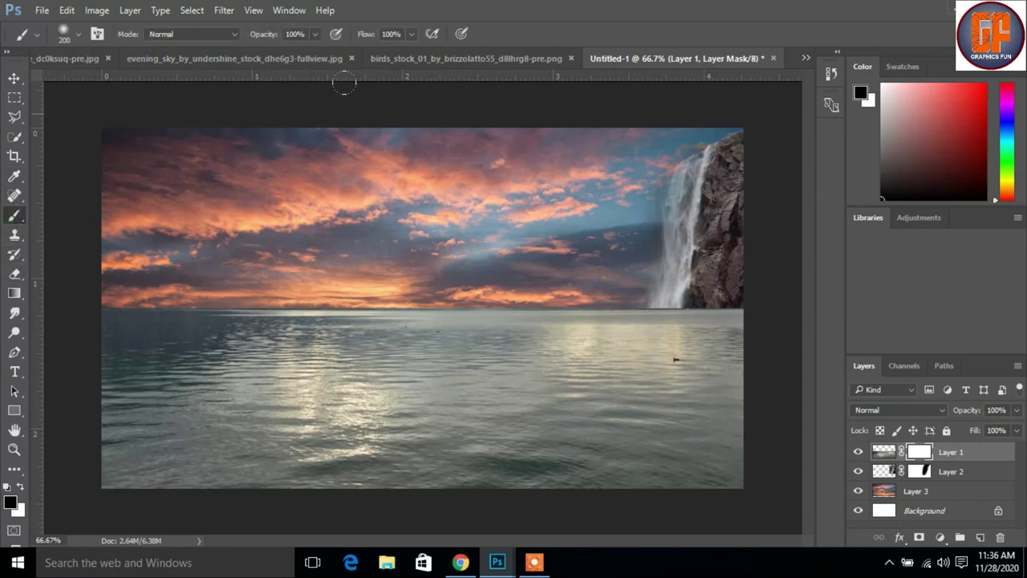
pyautogui.click(313, 34)
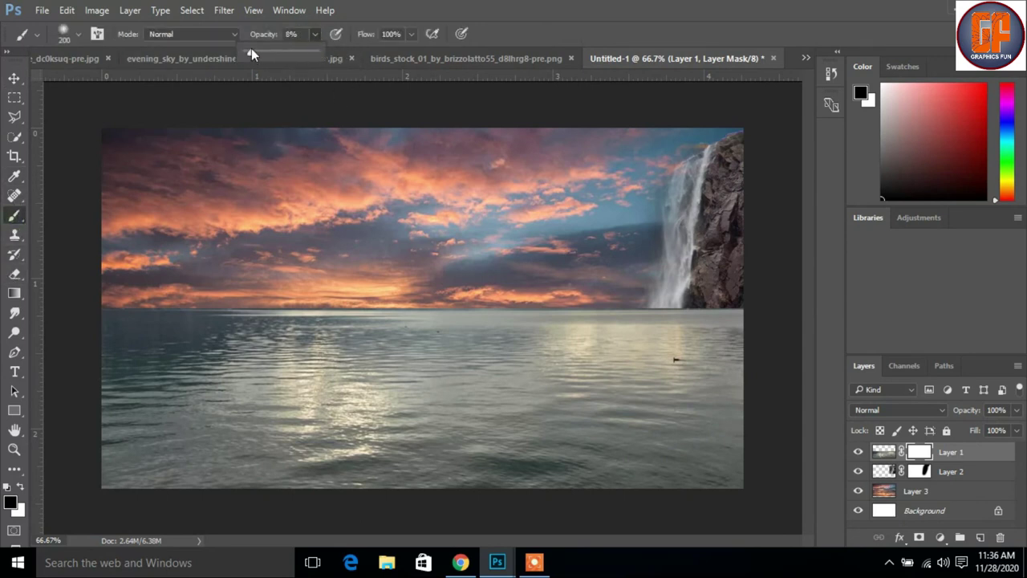
pyautogui.click(261, 50)
pyautogui.click(312, 34)
pyautogui.moveTo(710, 321); pyautogui.dragTo(689, 271)
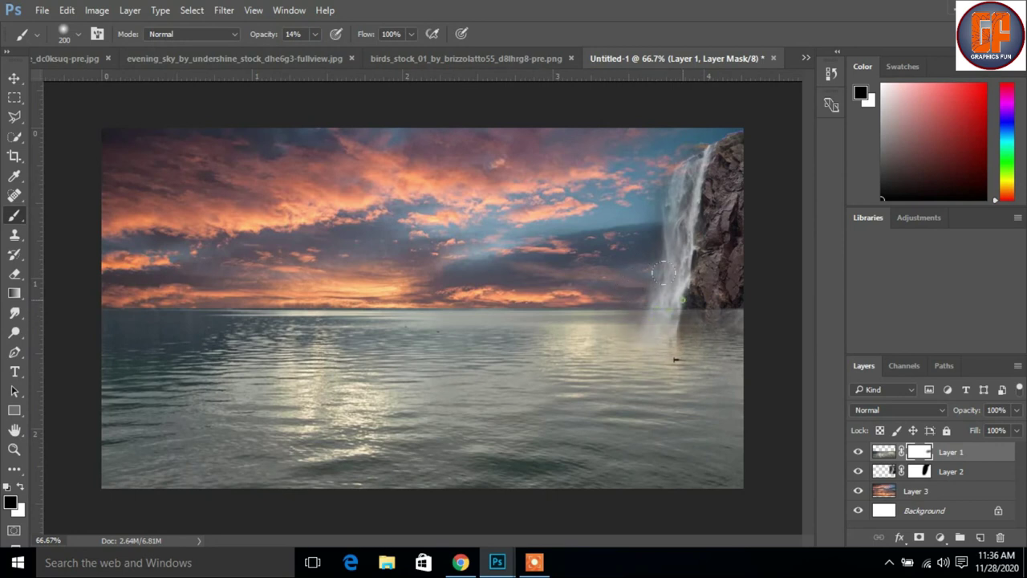
pyautogui.moveTo(721, 299); pyautogui.dragTo(723, 317)
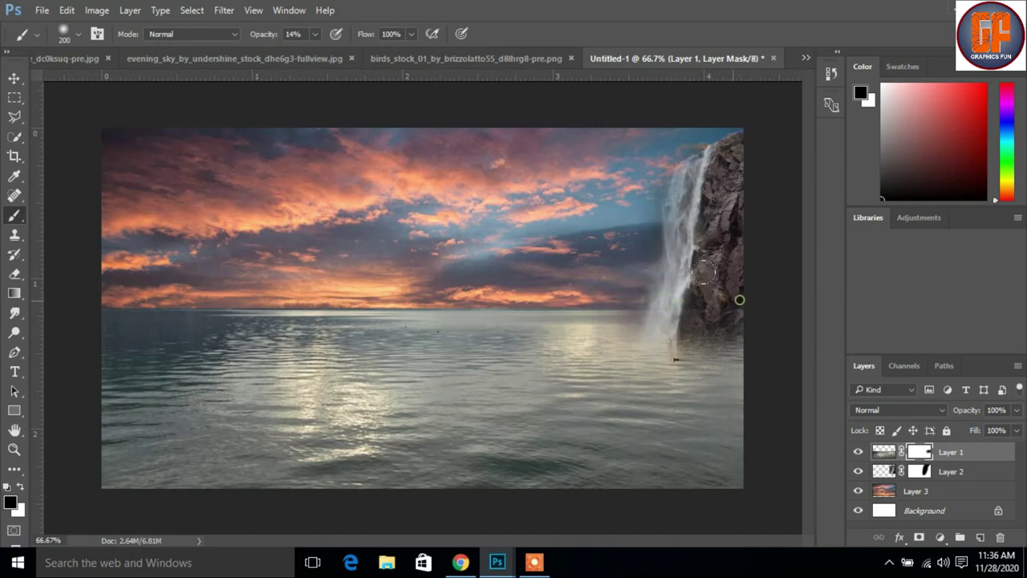
pyautogui.click(16, 78)
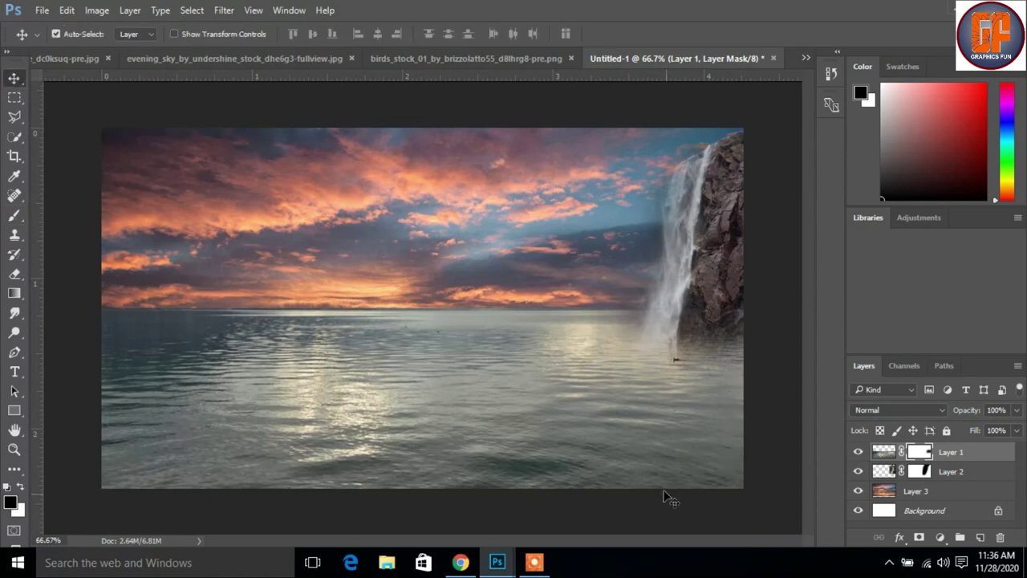
# Browse the birds, wooden bridge, and evening sky photos, ending on the green waterfall mountain.
pyautogui.click(807, 57)
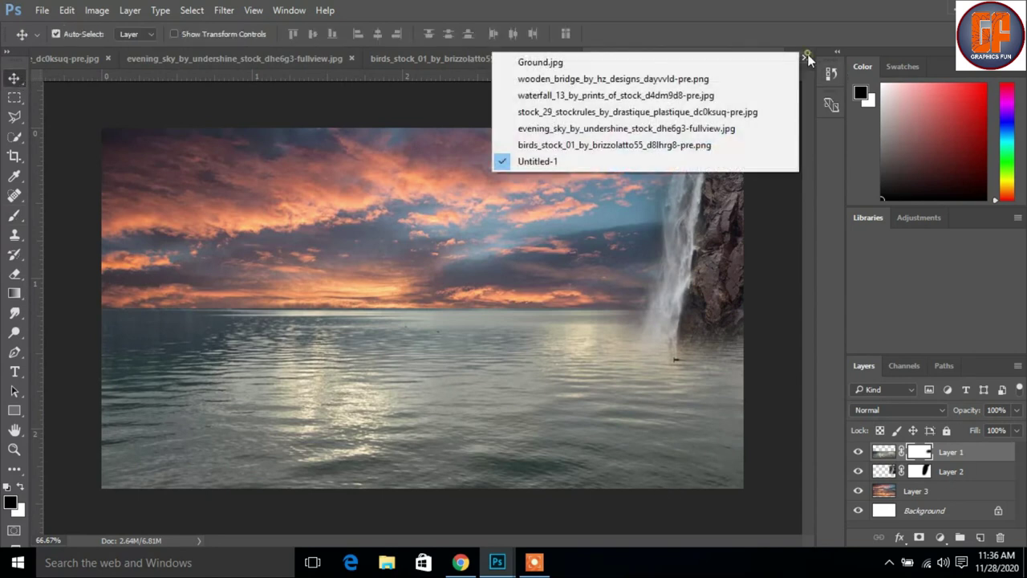
pyautogui.click(655, 145)
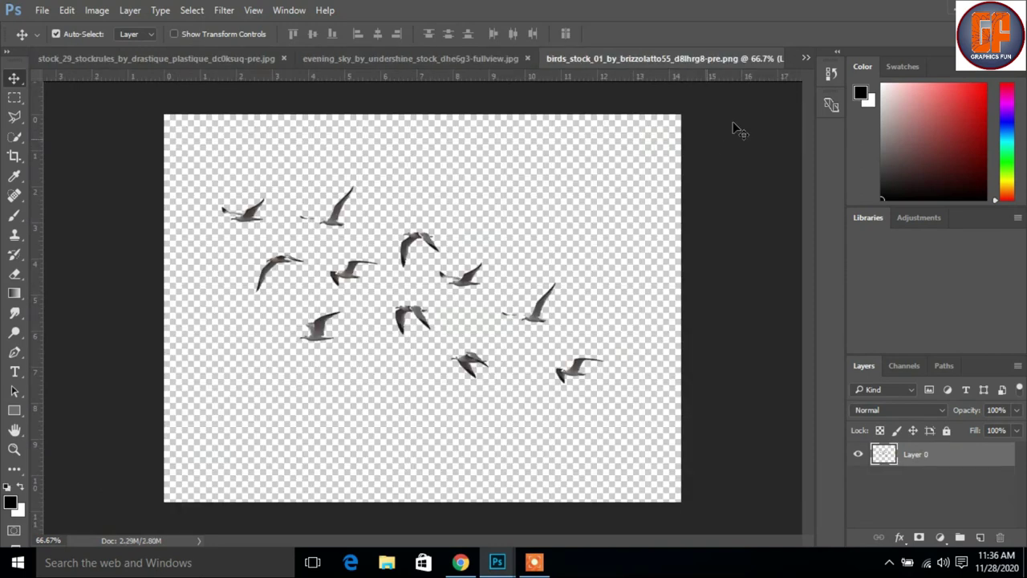
pyautogui.click(805, 57)
pyautogui.click(613, 79)
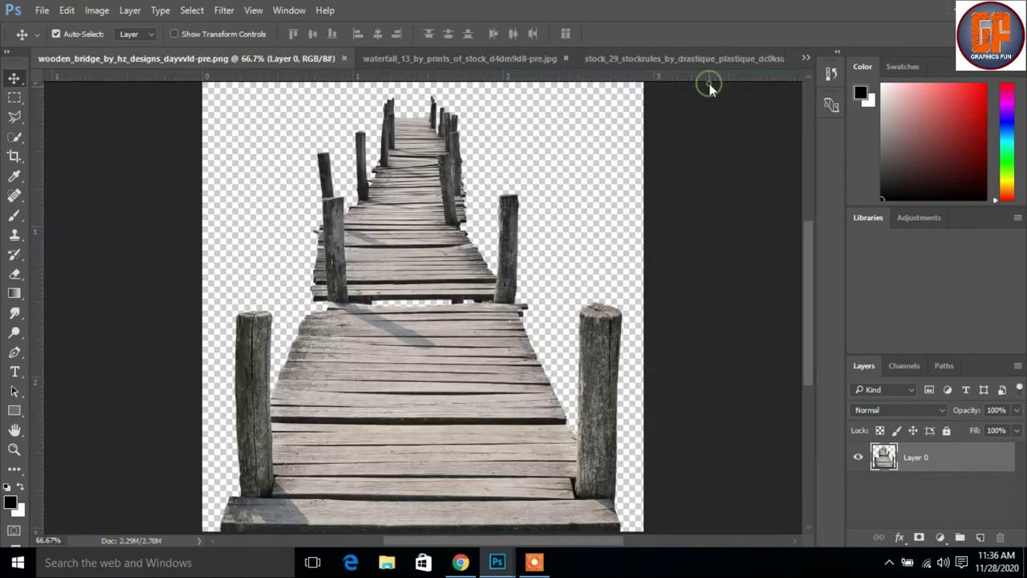
pyautogui.click(802, 58)
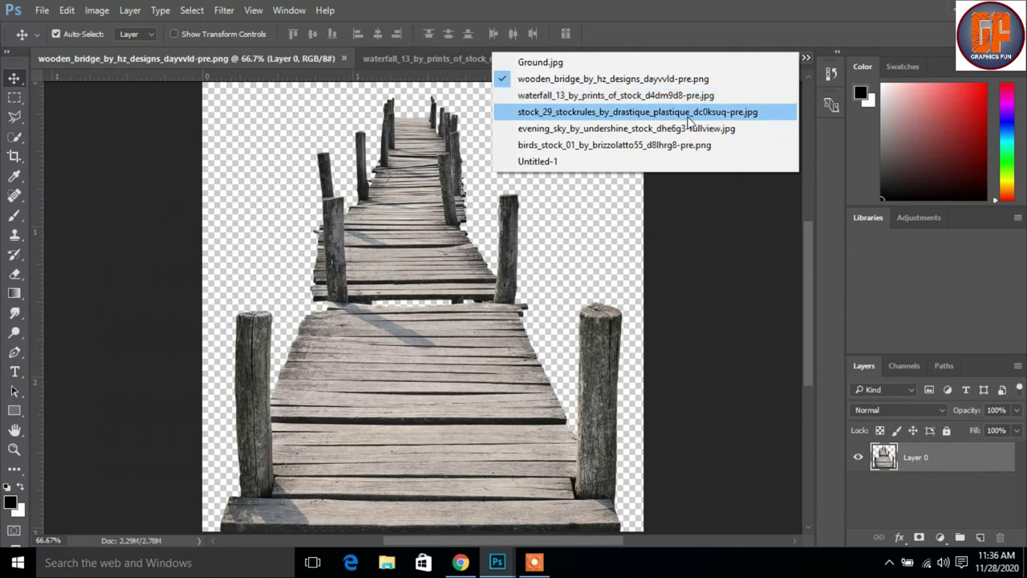
pyautogui.click(687, 128)
pyautogui.click(805, 58)
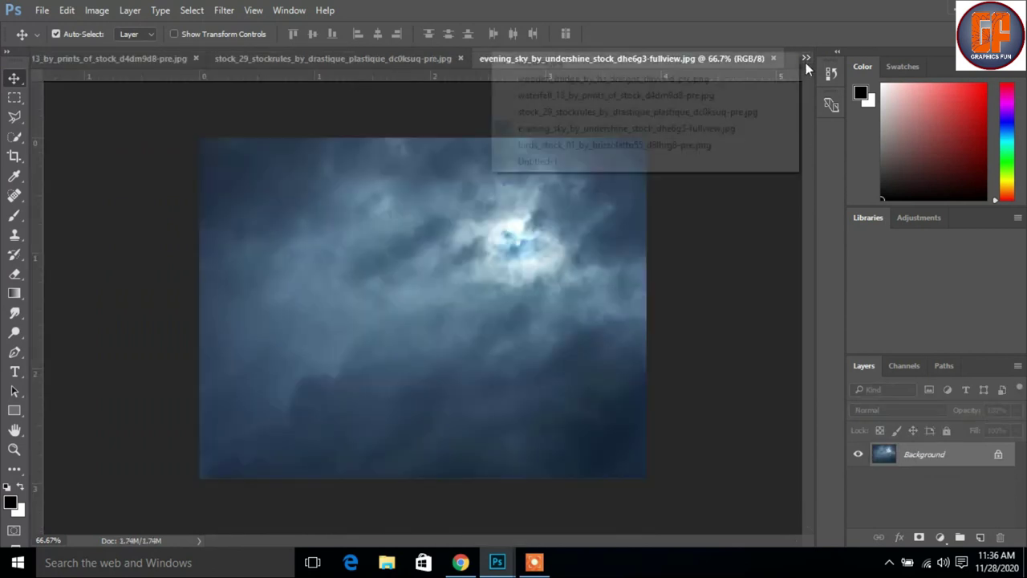
pyautogui.click(732, 97)
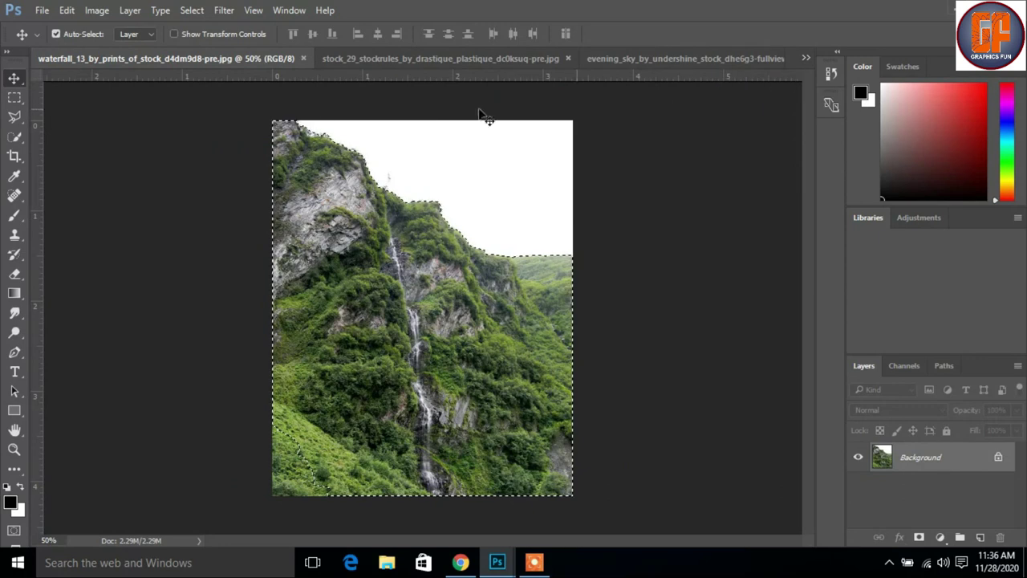
# Float the mountain photo in its own window beside the Untitled-1 composite.
pyautogui.moveTo(256, 58); pyautogui.dragTo(582, 122)
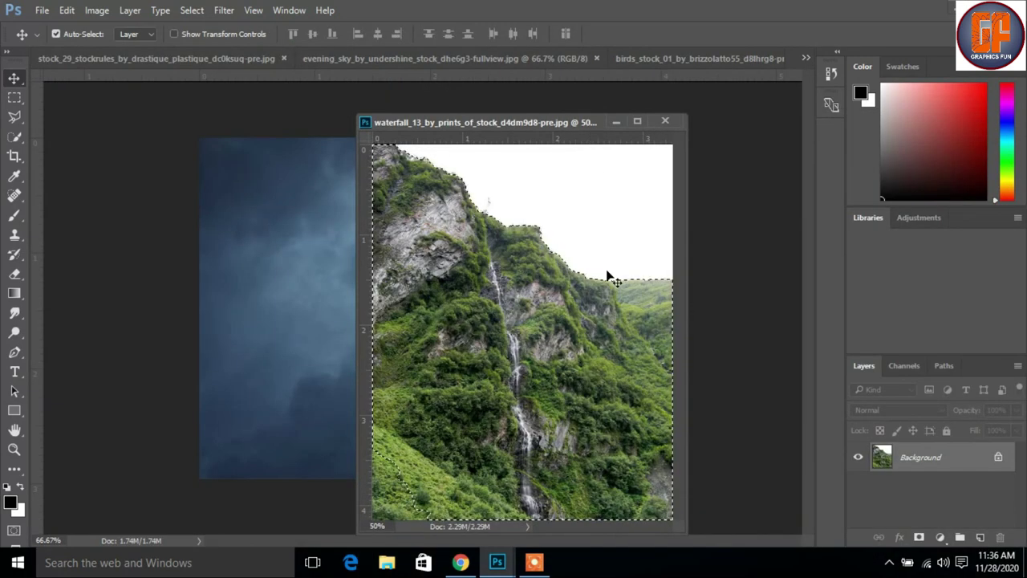
pyautogui.click(806, 58)
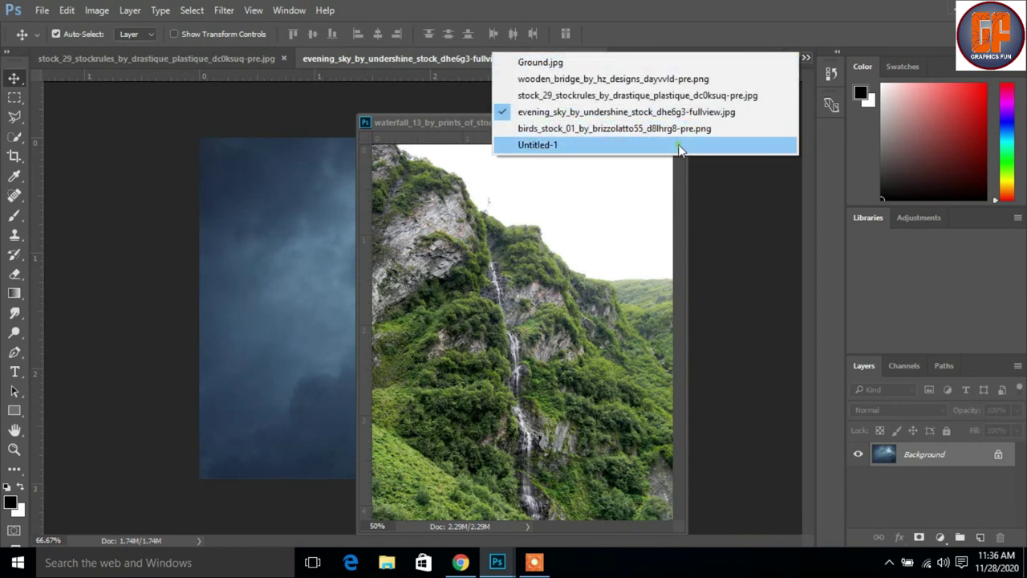
pyautogui.click(681, 145)
pyautogui.moveTo(554, 125); pyautogui.dragTo(700, 132)
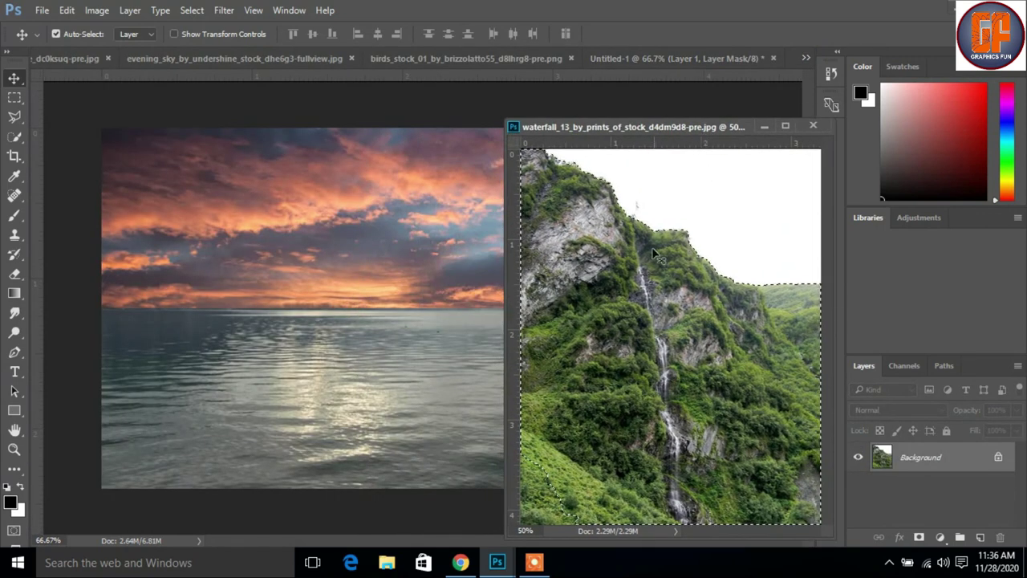
# Copy the mountain into the composite as Layer 4 below the sea, clipped to the layer beneath.
pyautogui.moveTo(647, 259); pyautogui.dragTo(370, 262)
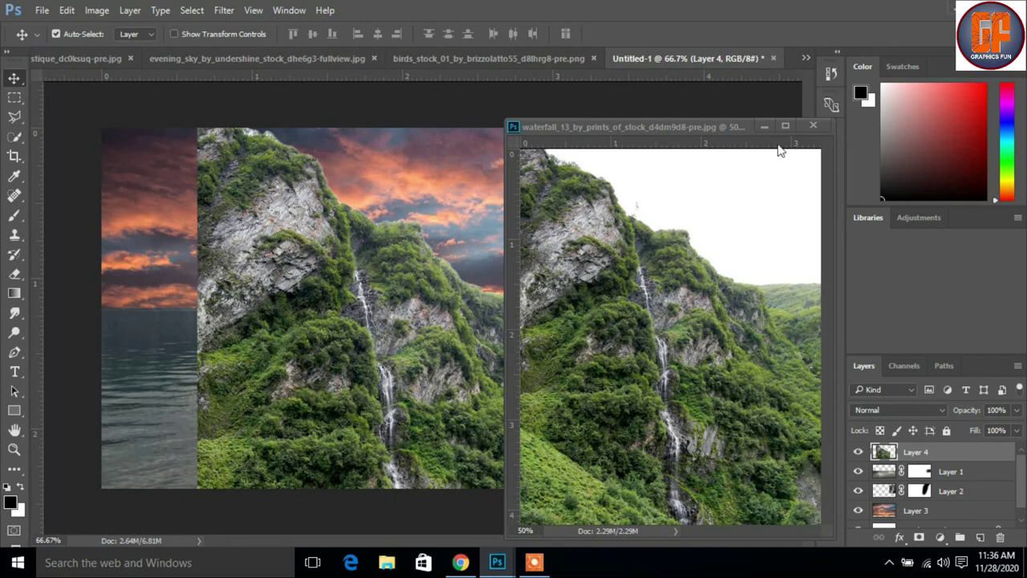
pyautogui.click(764, 126)
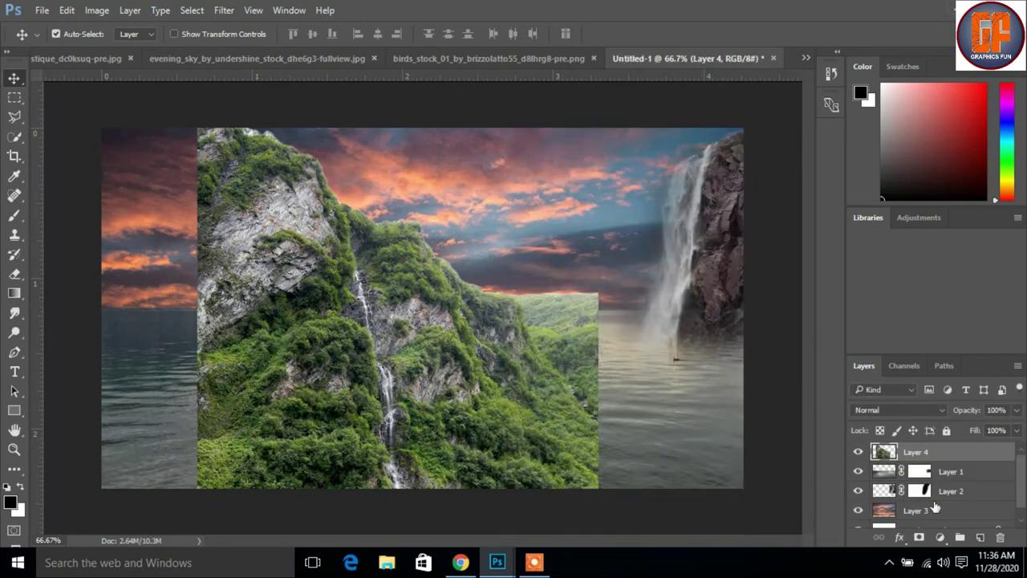
pyautogui.moveTo(954, 459); pyautogui.dragTo(957, 486)
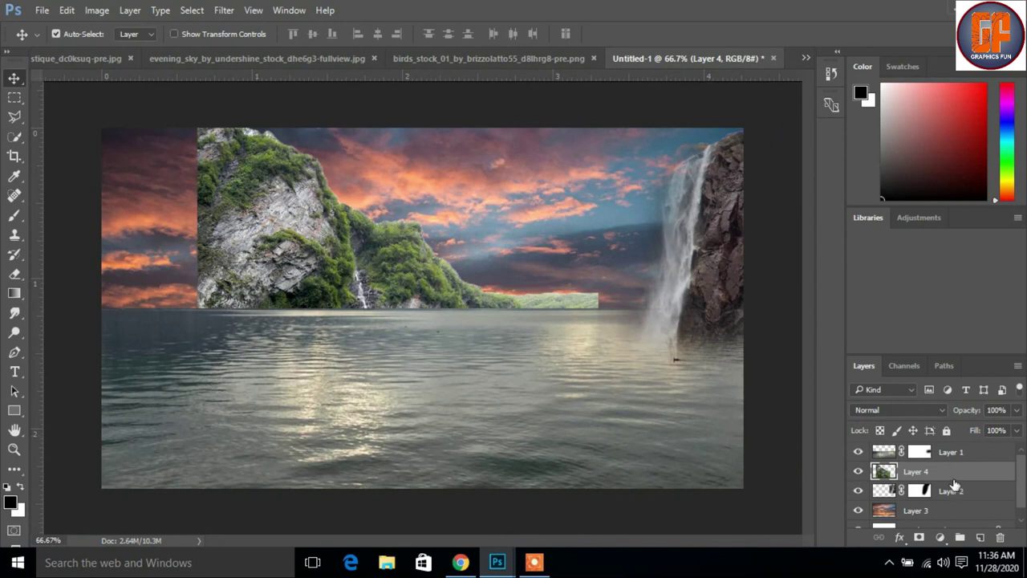
pyautogui.rightClick(952, 475)
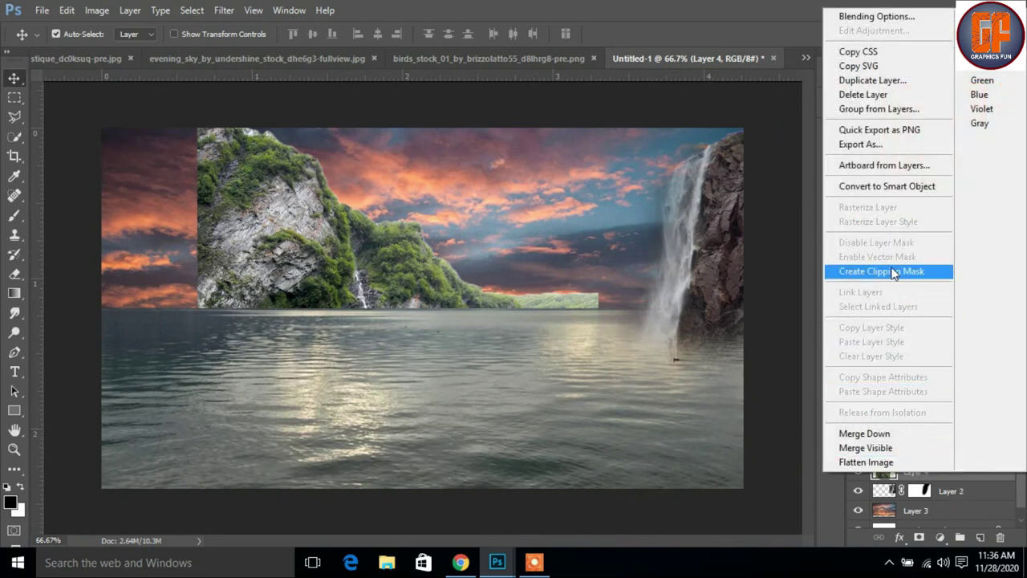
pyautogui.click(879, 269)
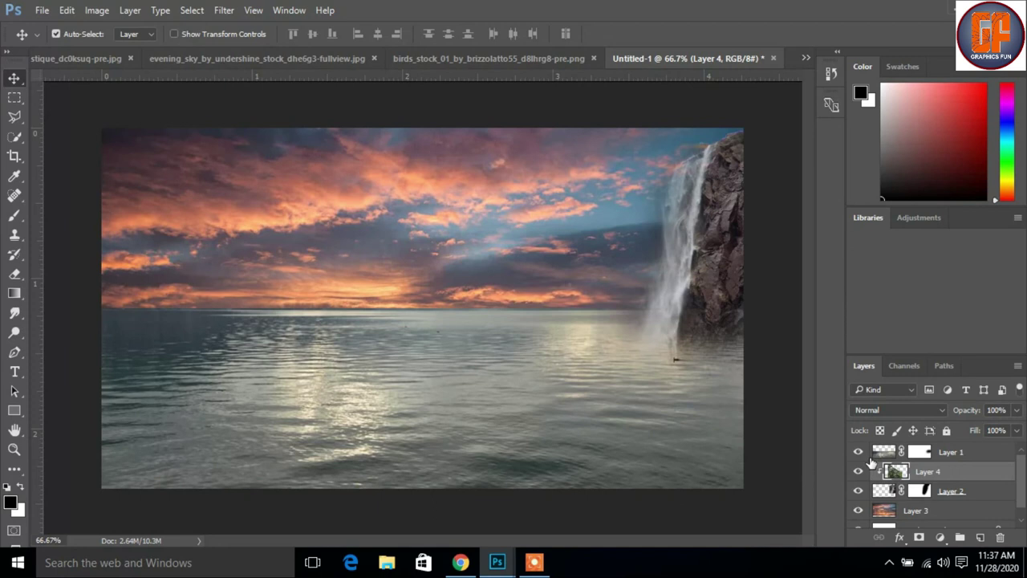
# Release the cliff layer's clipping mask so the full mountain image shows.
pyautogui.moveTo(438, 287)
pyautogui.mouseDown()
pyautogui.moveTo(583, 269)
pyautogui.moveTo(425, 271)
pyautogui.mouseUp()
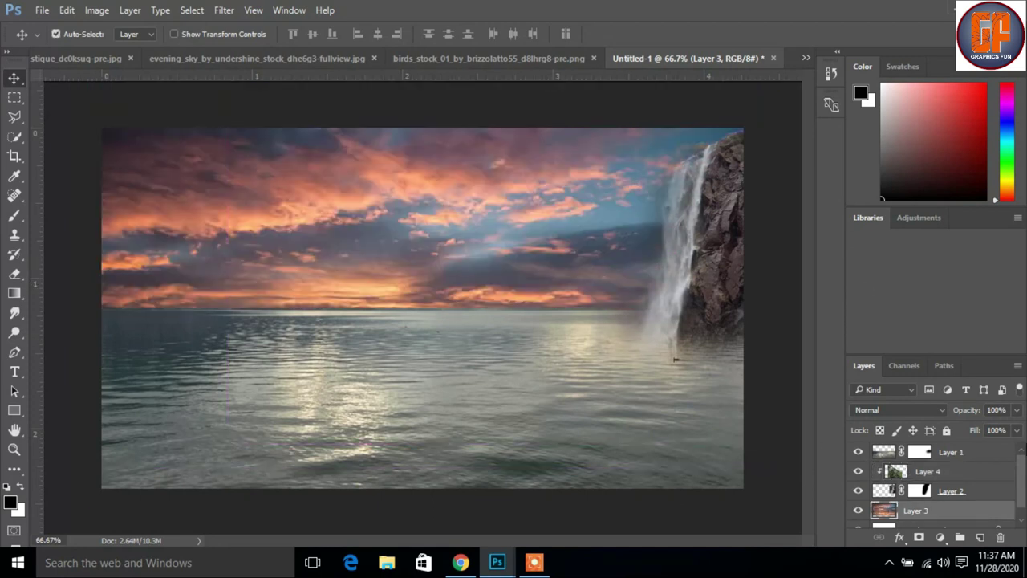
pyautogui.rightClick(907, 477)
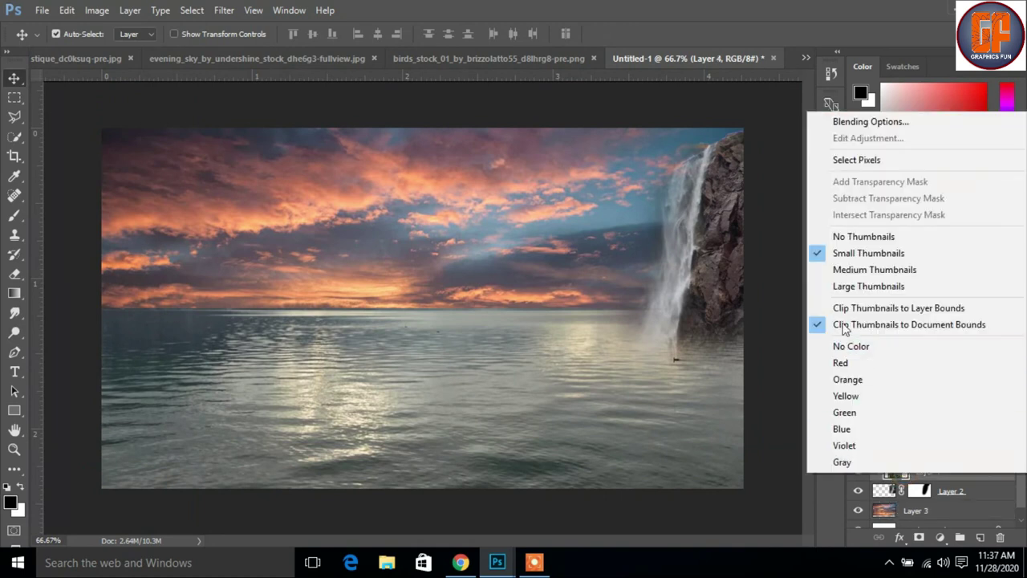
pyautogui.click(837, 501)
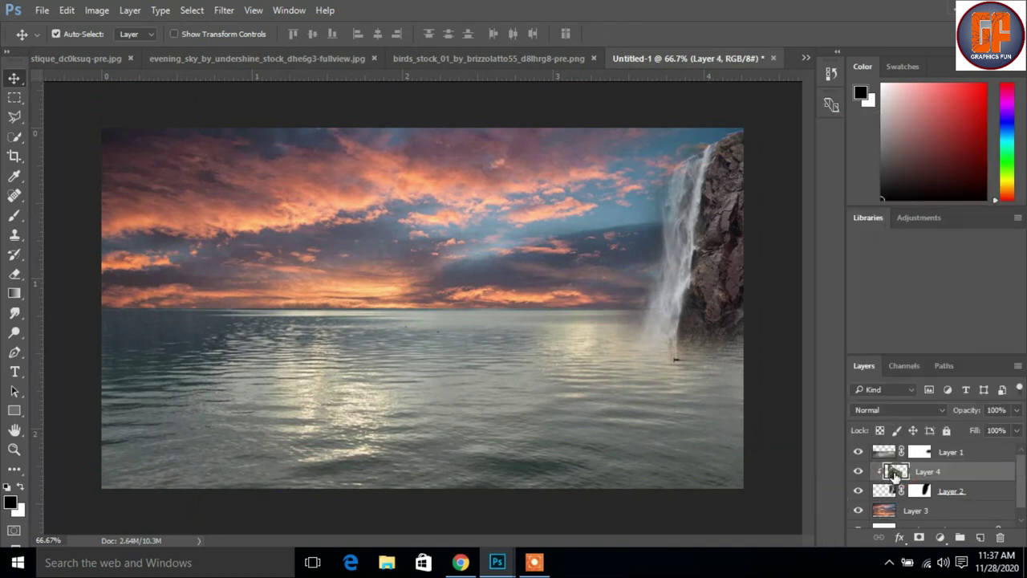
pyautogui.rightClick(895, 477)
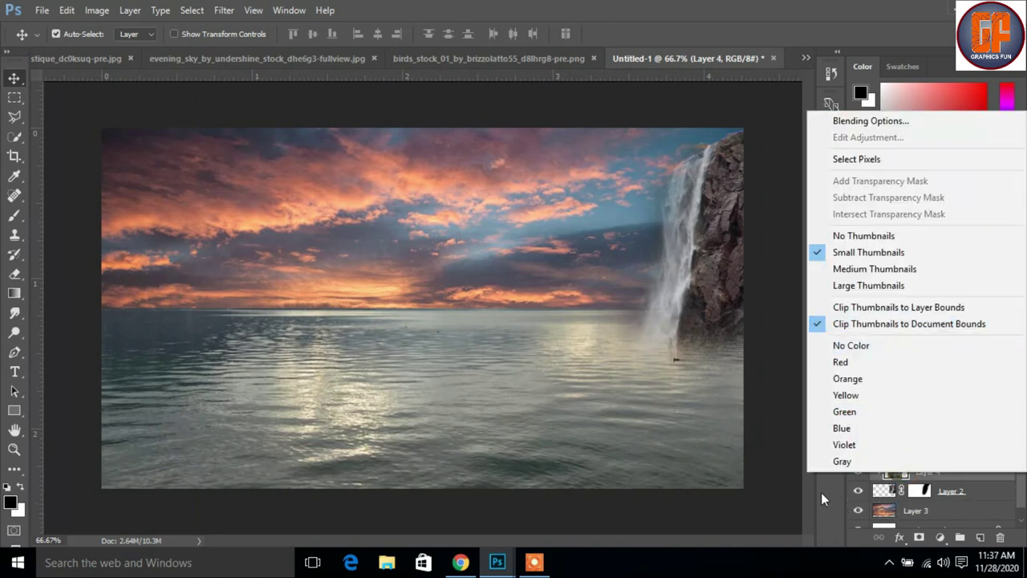
pyautogui.click(821, 492)
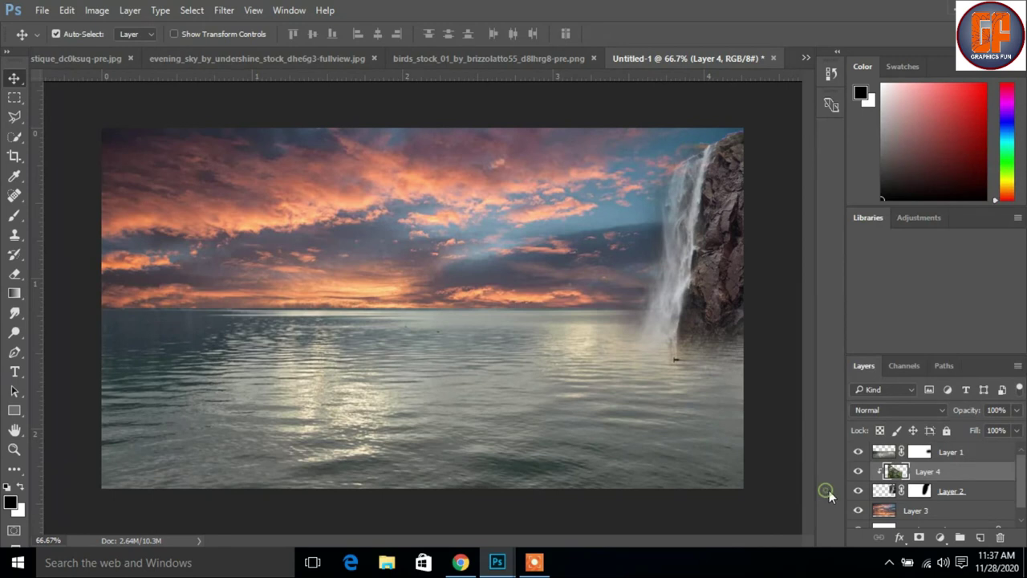
pyautogui.rightClick(955, 474)
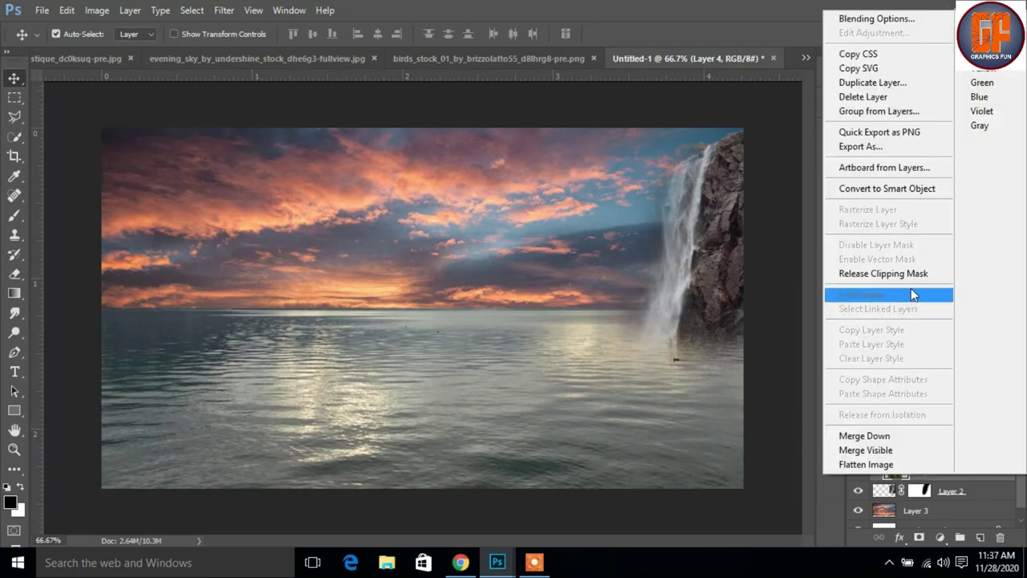
pyautogui.click(909, 273)
# Flip the green cliff horizontally and place it against the composite's right edge.
pyautogui.moveTo(300, 255)
pyautogui.mouseDown()
pyautogui.moveTo(643, 202)
pyautogui.moveTo(624, 246)
pyautogui.mouseUp()
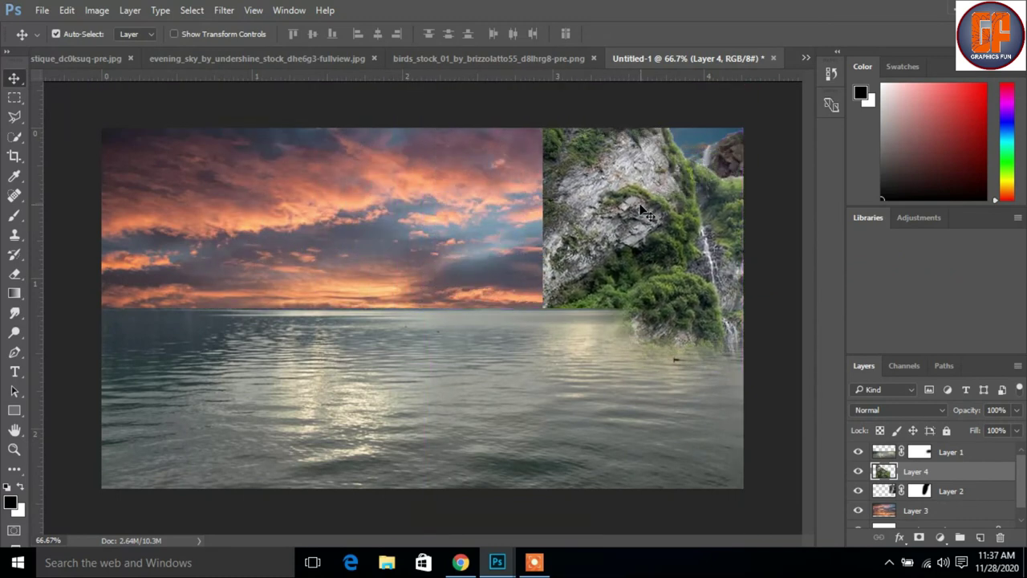
pyautogui.hotkey('ctrl', 't')
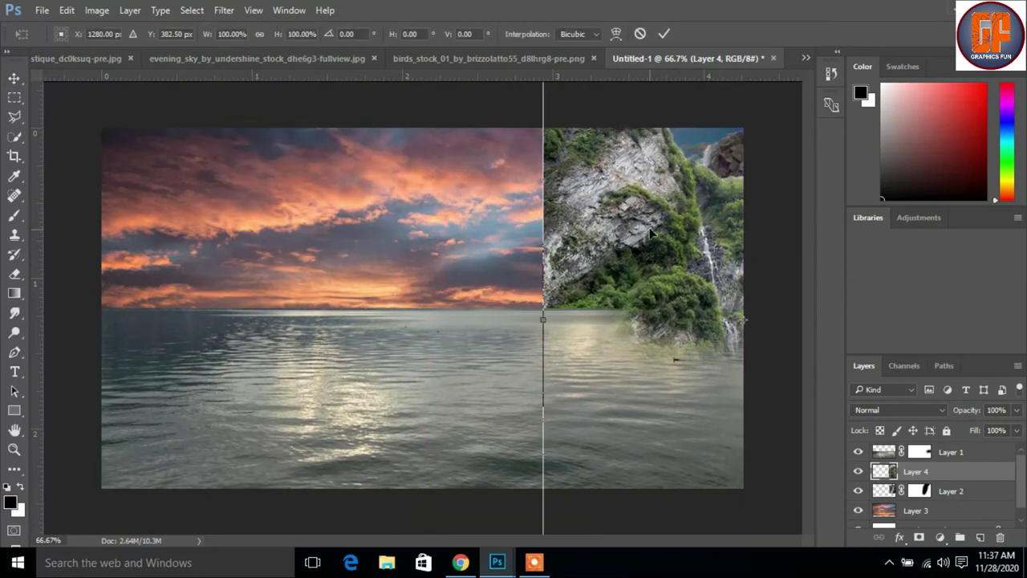
pyautogui.rightClick(650, 230)
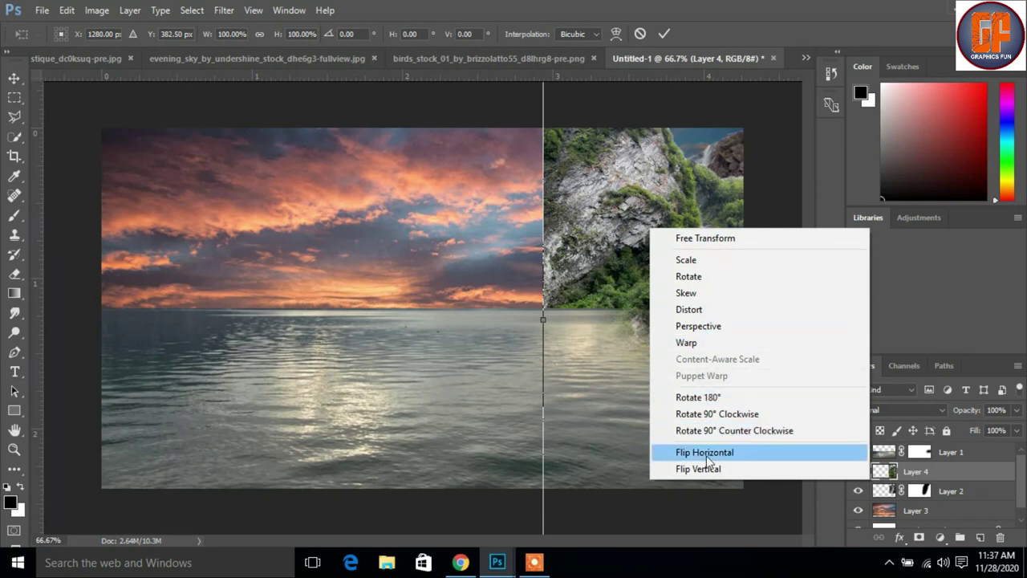
pyautogui.click(706, 456)
pyautogui.moveTo(681, 325); pyautogui.dragTo(520, 311)
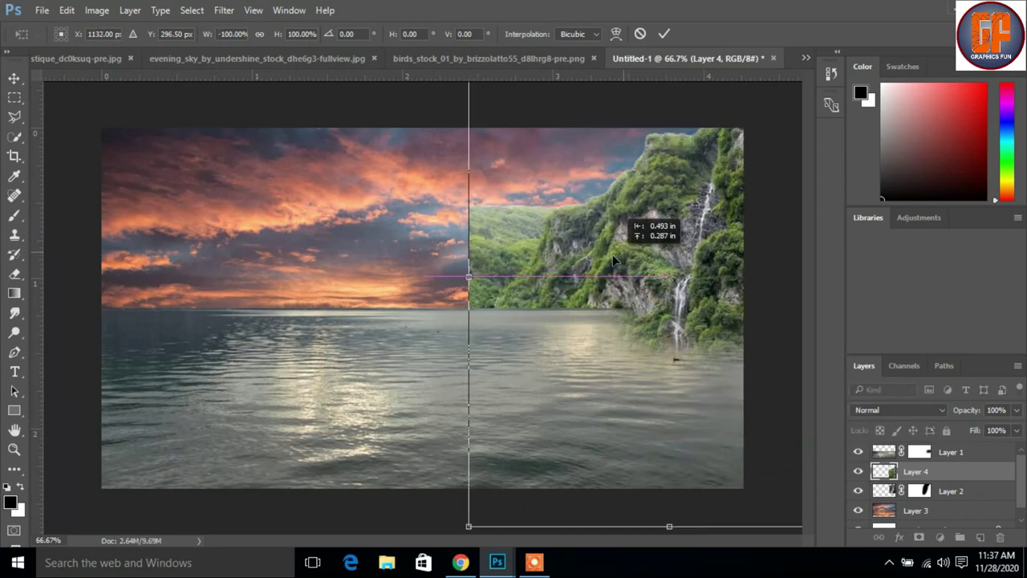
pyautogui.moveTo(671, 309)
pyautogui.mouseDown()
pyautogui.moveTo(652, 275)
pyautogui.moveTo(343, 295)
pyautogui.moveTo(346, 274)
pyautogui.mouseUp()
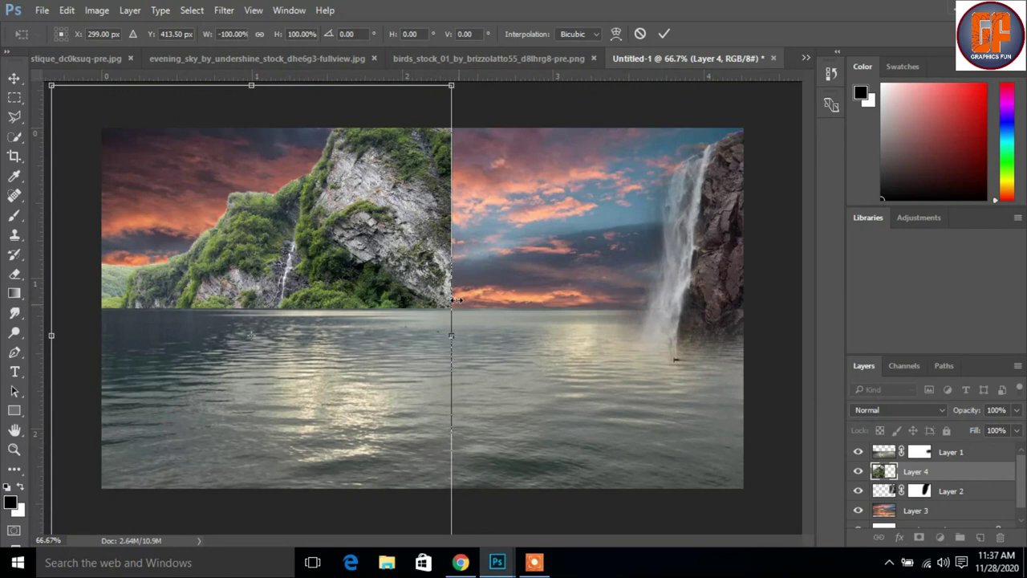
pyautogui.moveTo(380, 272)
pyautogui.mouseDown()
pyautogui.moveTo(763, 227)
pyautogui.moveTo(790, 211)
pyautogui.mouseUp()
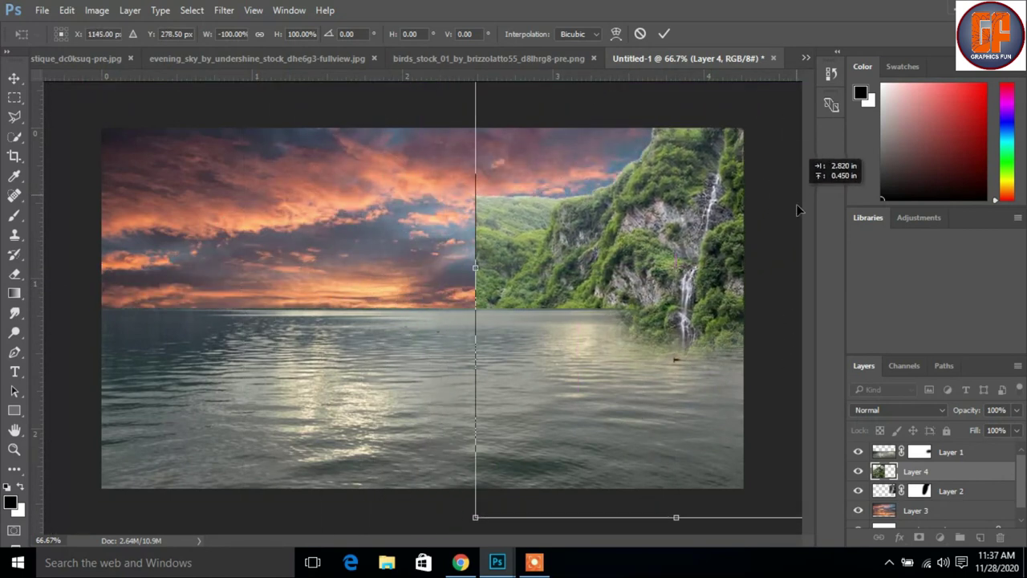
pyautogui.moveTo(790, 210); pyautogui.dragTo(789, 209)
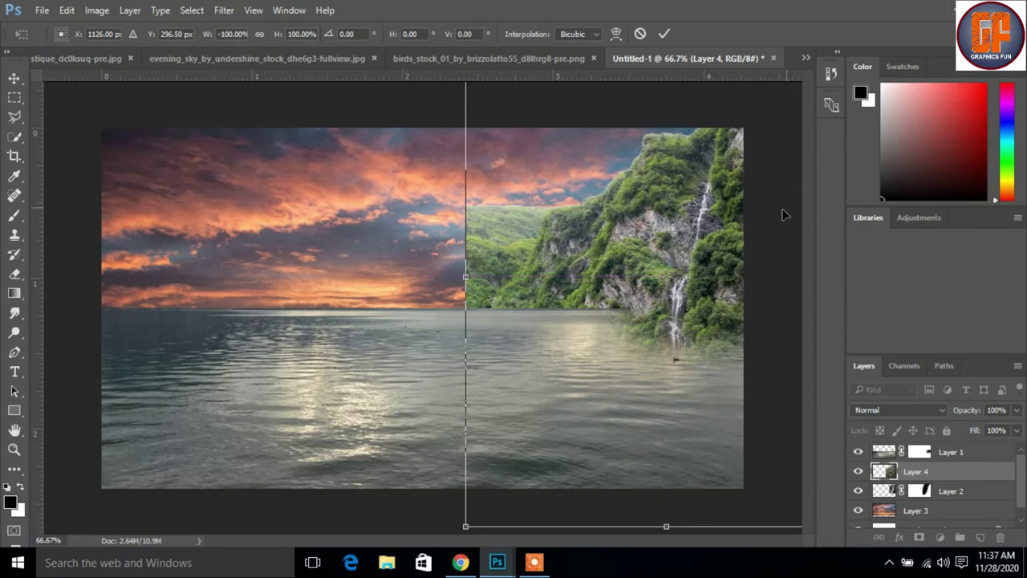
pyautogui.click(671, 33)
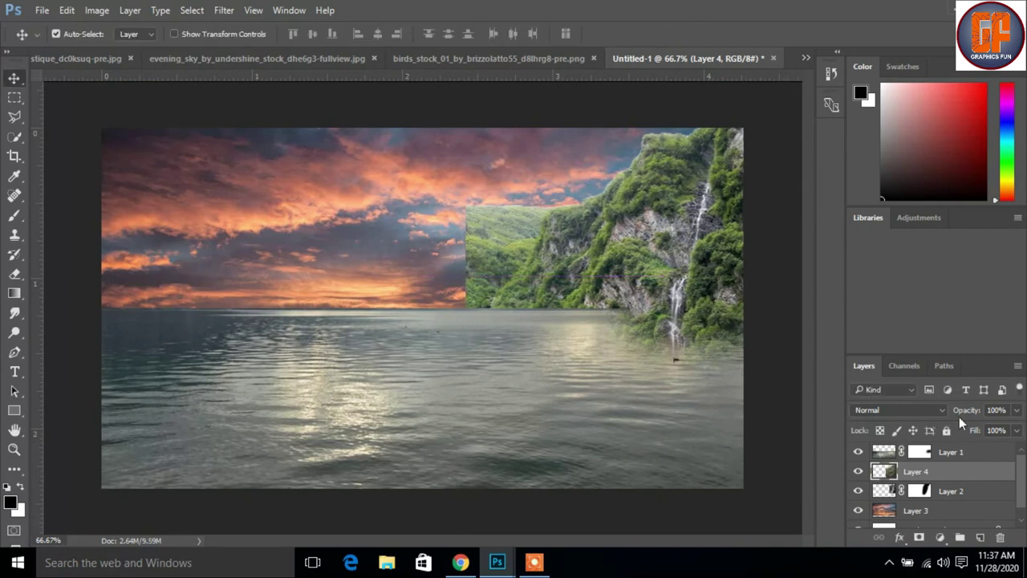
# Mask the green cliff and paint at 62% opacity over its upper-left and boxy valley.
pyautogui.click(921, 538)
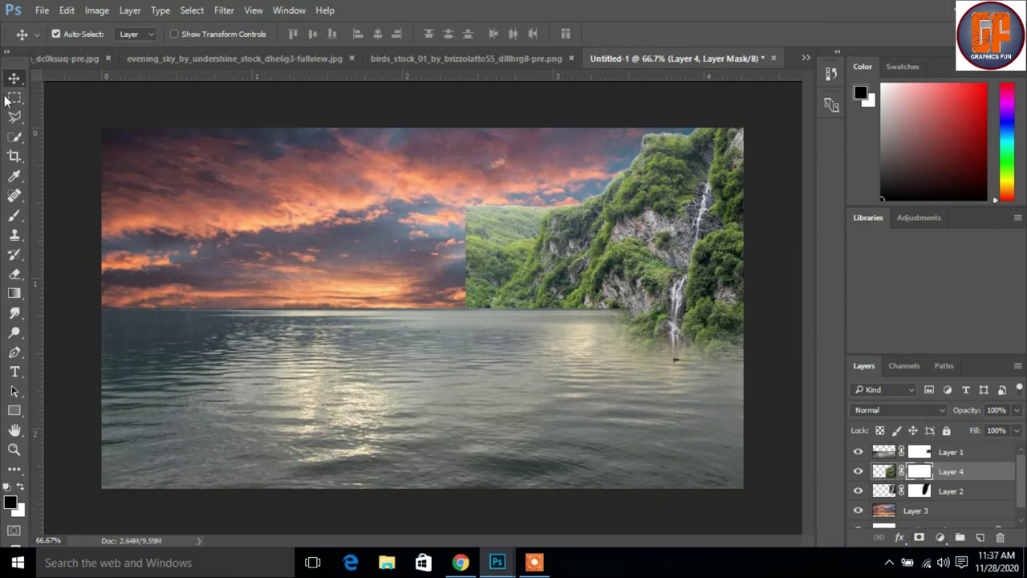
pyautogui.click(14, 215)
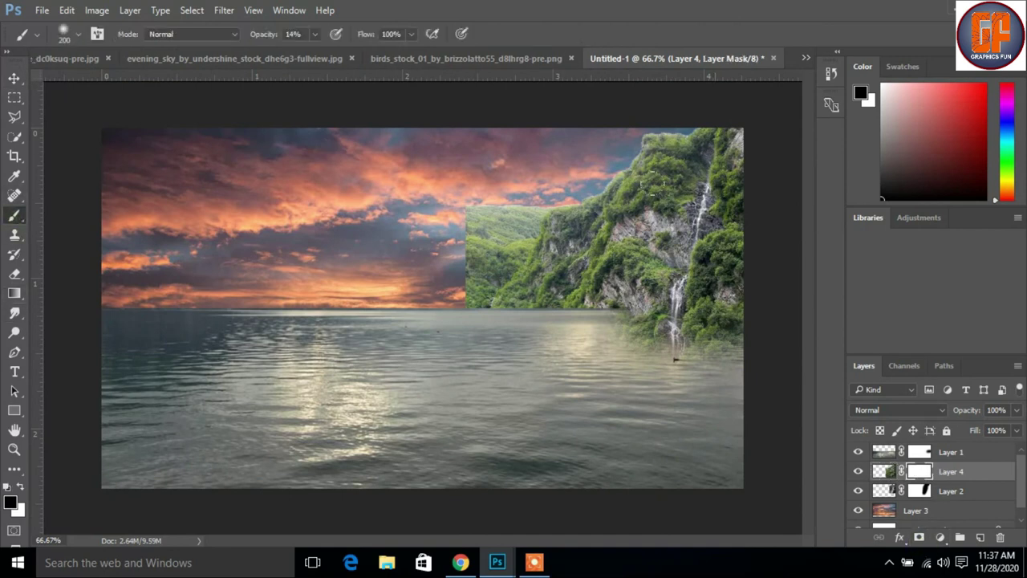
pyautogui.click(315, 34)
pyautogui.moveTo(315, 50); pyautogui.dragTo(343, 54)
pyautogui.moveTo(610, 273)
pyautogui.mouseDown()
pyautogui.moveTo(544, 210)
pyautogui.moveTo(615, 108)
pyautogui.moveTo(636, 143)
pyautogui.mouseUp()
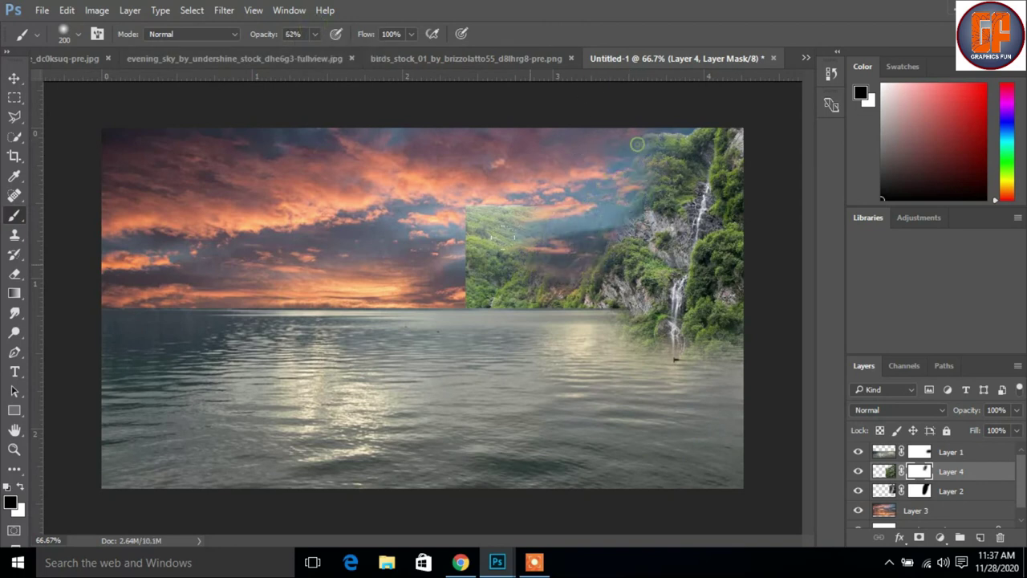
pyautogui.moveTo(513, 289); pyautogui.dragTo(456, 216)
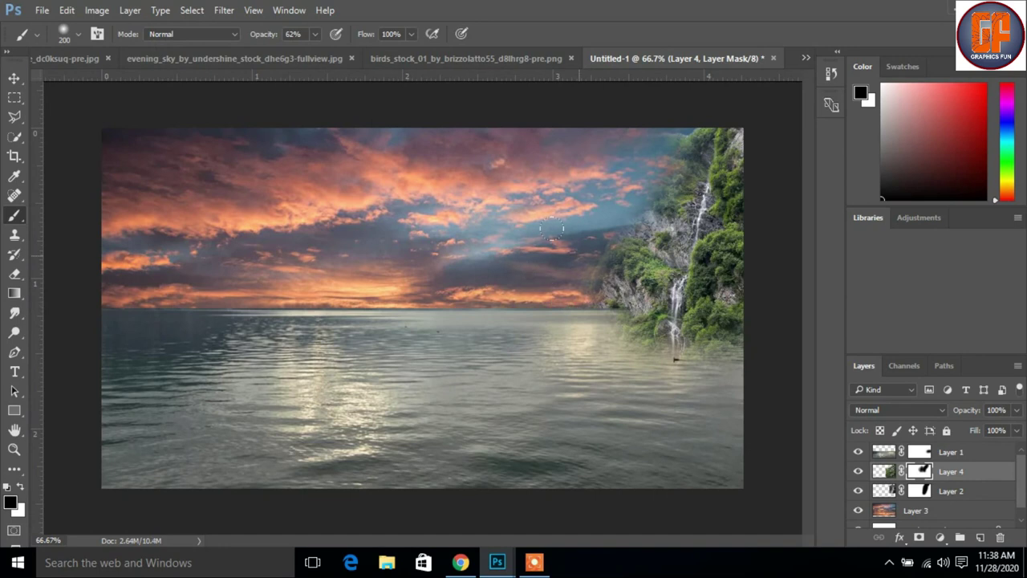
# Select the cliff layer's image thumbnail rather than its mask, using the Move tool.
pyautogui.click(14, 78)
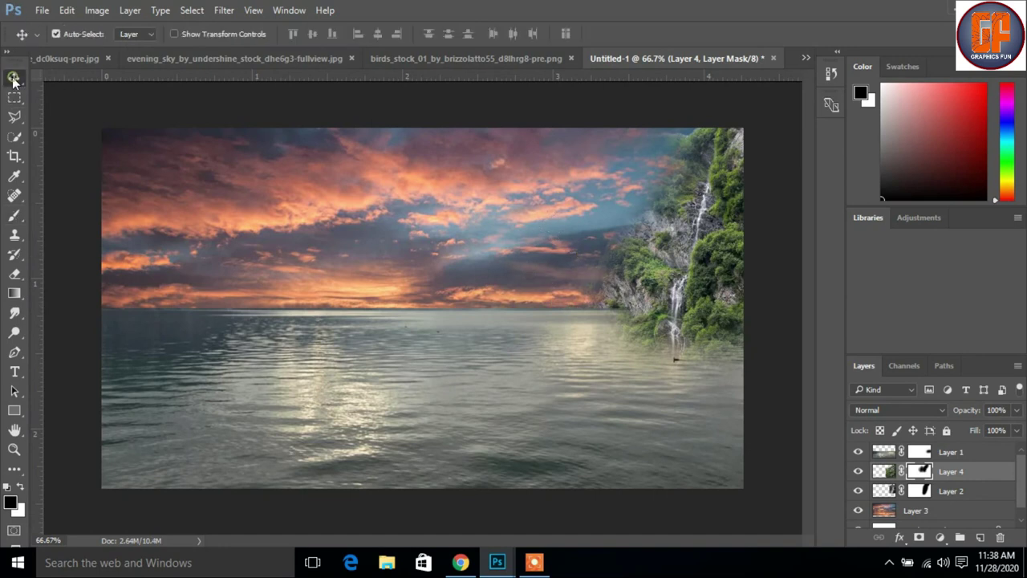
pyautogui.rightClick(883, 472)
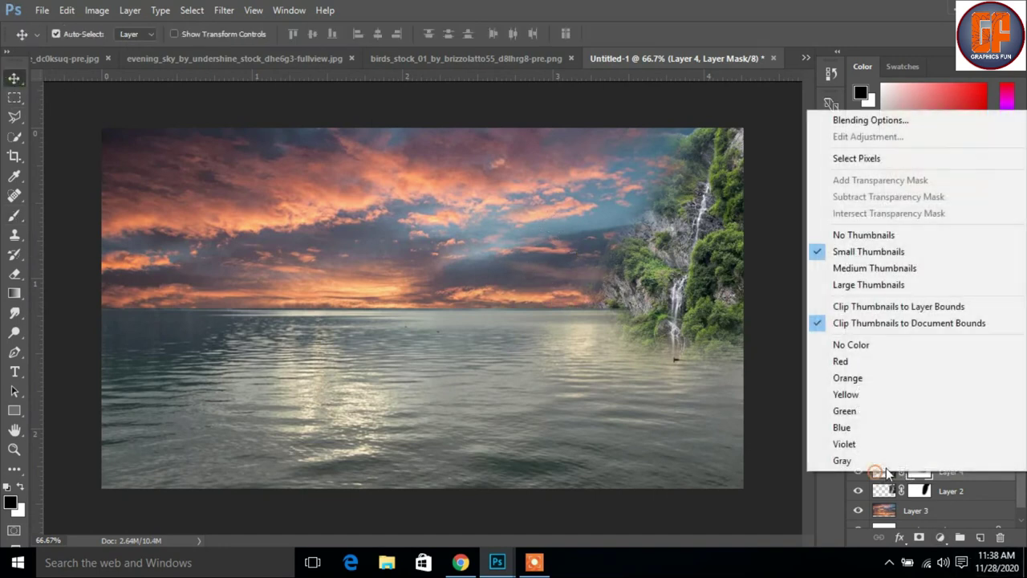
pyautogui.click(842, 504)
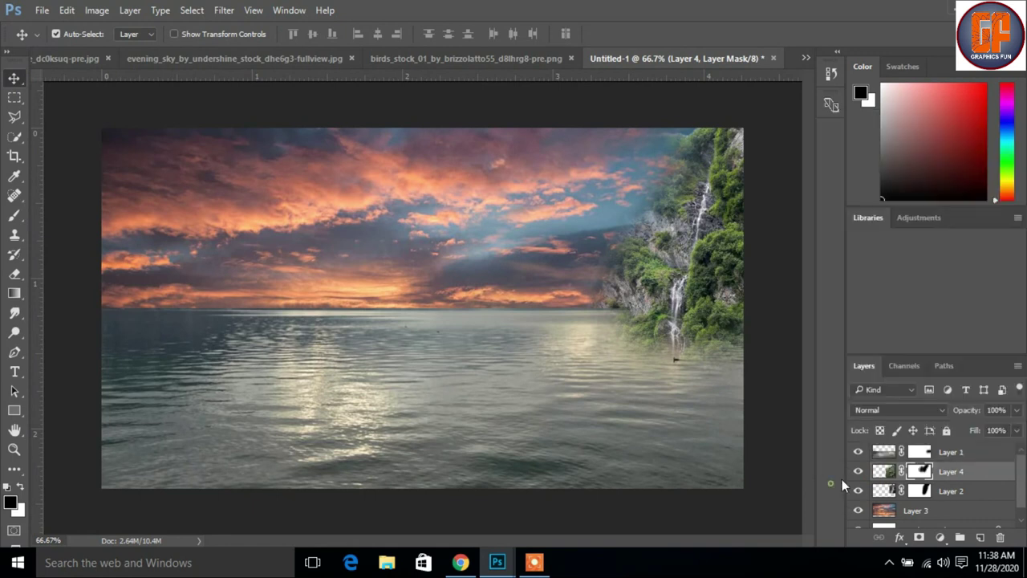
pyautogui.click(889, 475)
pyautogui.rightClick(889, 475)
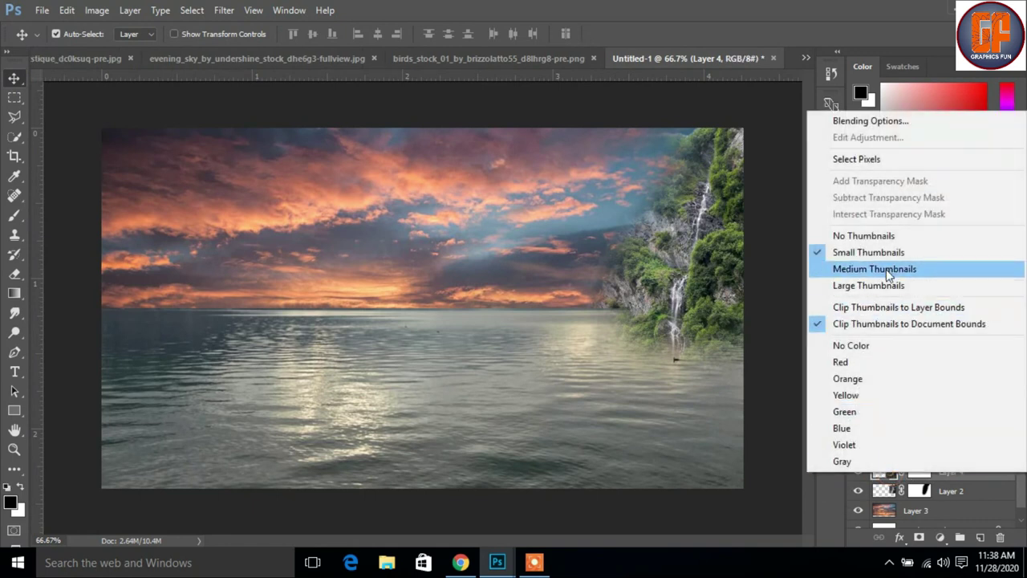
pyautogui.click(837, 513)
# Clip the cliff layer to the waterfall layer and lower its fill to 39%.
pyautogui.rightClick(970, 474)
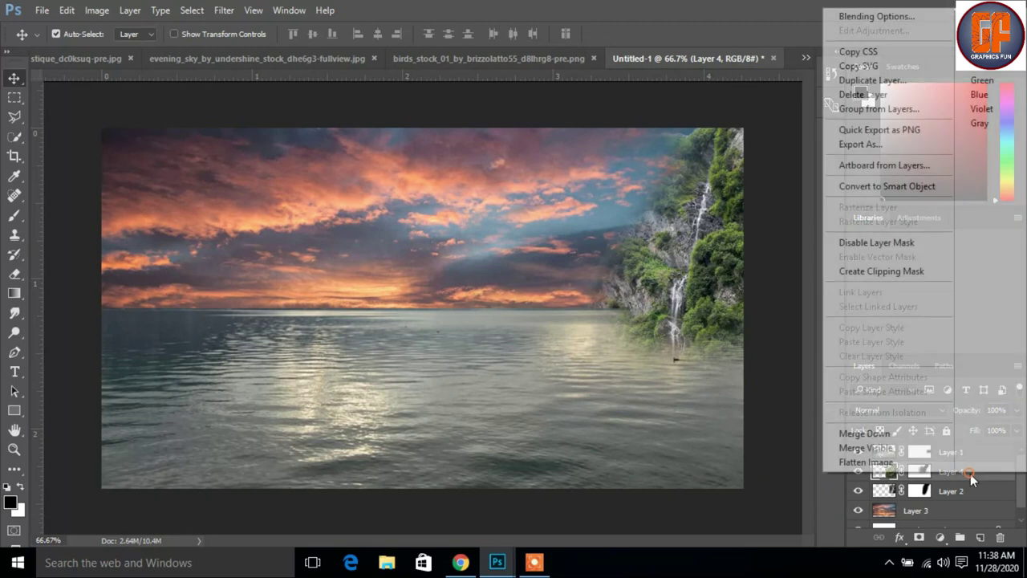
pyautogui.click(900, 273)
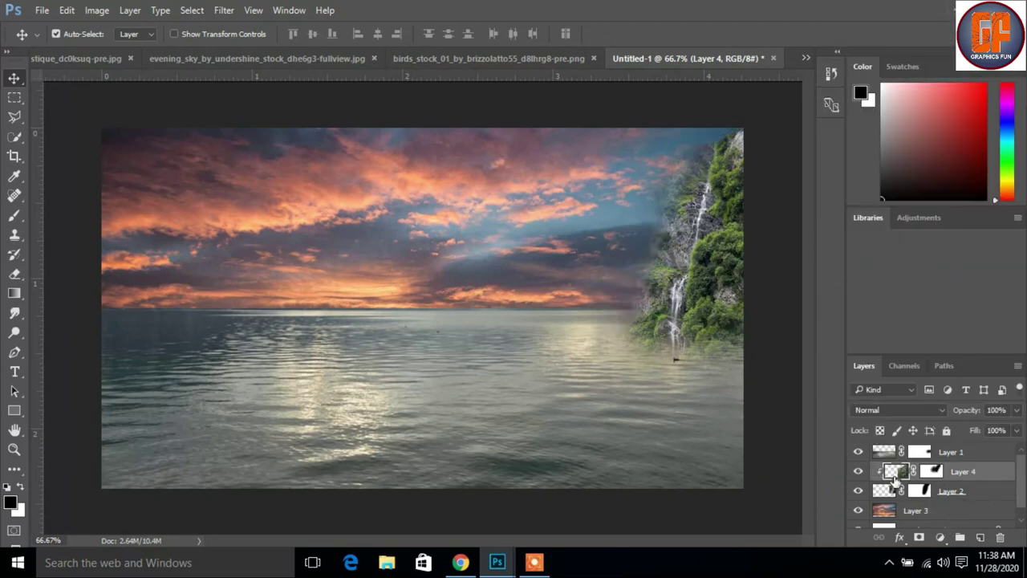
pyautogui.click(1016, 431)
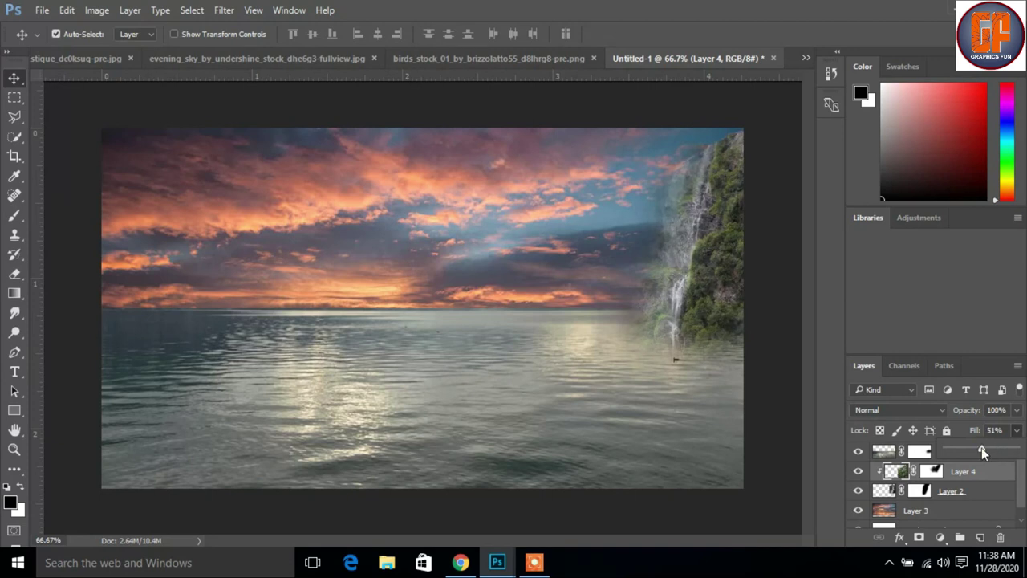
pyautogui.moveTo(983, 447); pyautogui.dragTo(973, 448)
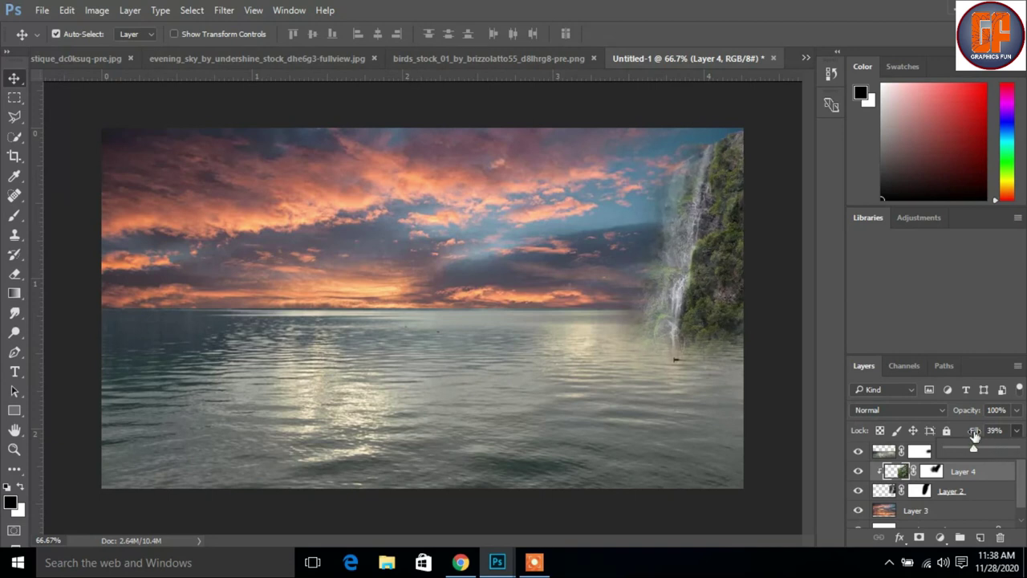
pyautogui.click(1017, 430)
pyautogui.click(933, 472)
# Brush Layer 4's mask along the waterfall edge, then raise Layer 4's fill to about 97%.
pyautogui.click(14, 215)
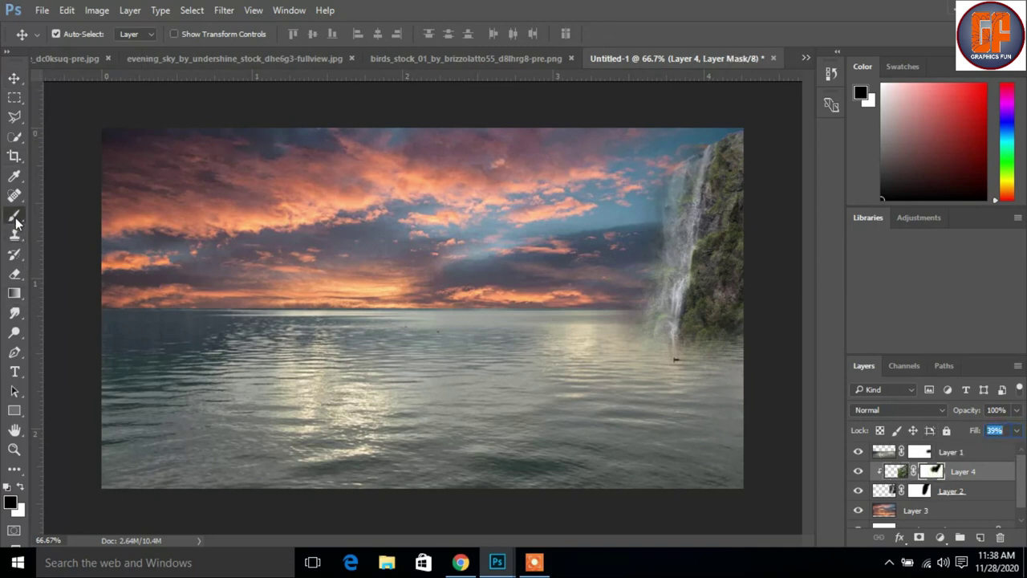
pyautogui.moveTo(643, 147)
pyautogui.mouseDown()
pyautogui.moveTo(644, 229)
pyautogui.moveTo(631, 254)
pyautogui.mouseUp()
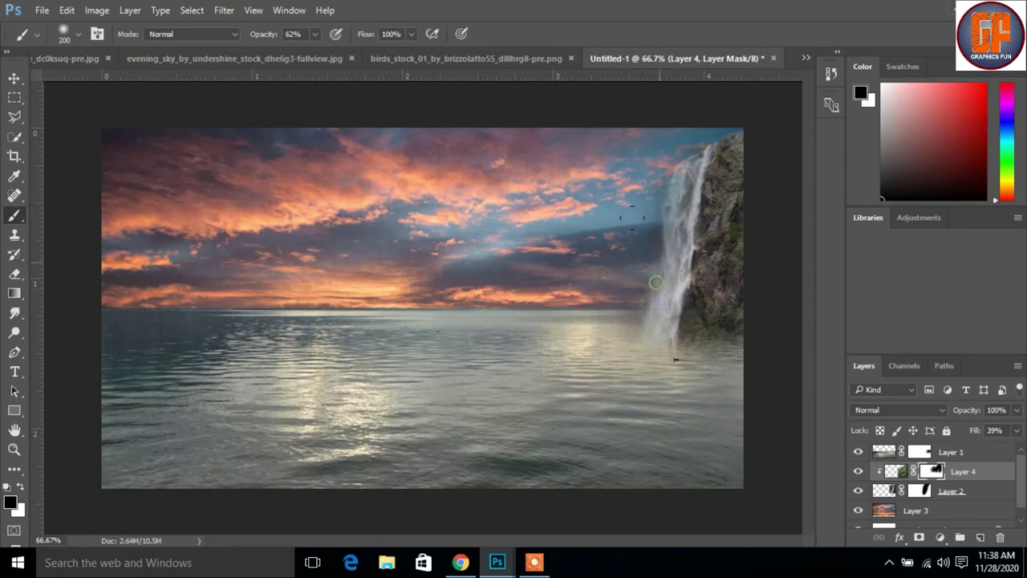
pyautogui.click(14, 78)
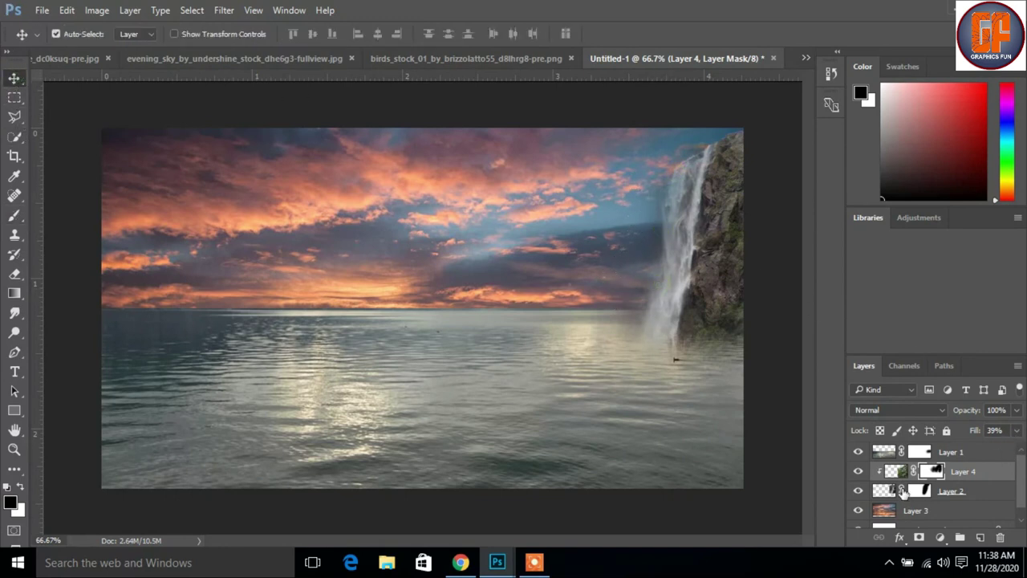
pyautogui.click(897, 472)
pyautogui.click(1016, 431)
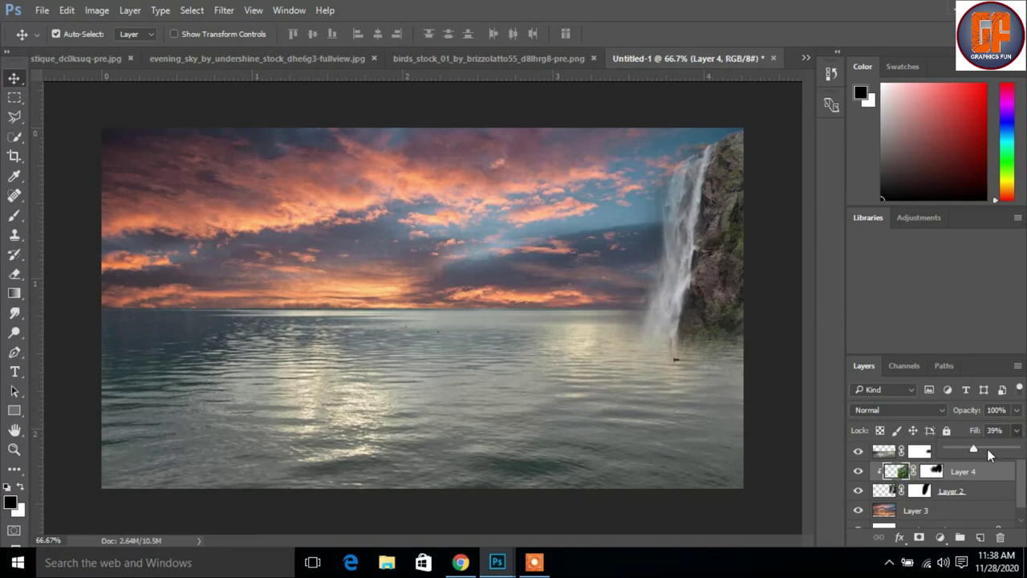
pyautogui.moveTo(1008, 454); pyautogui.dragTo(1018, 450)
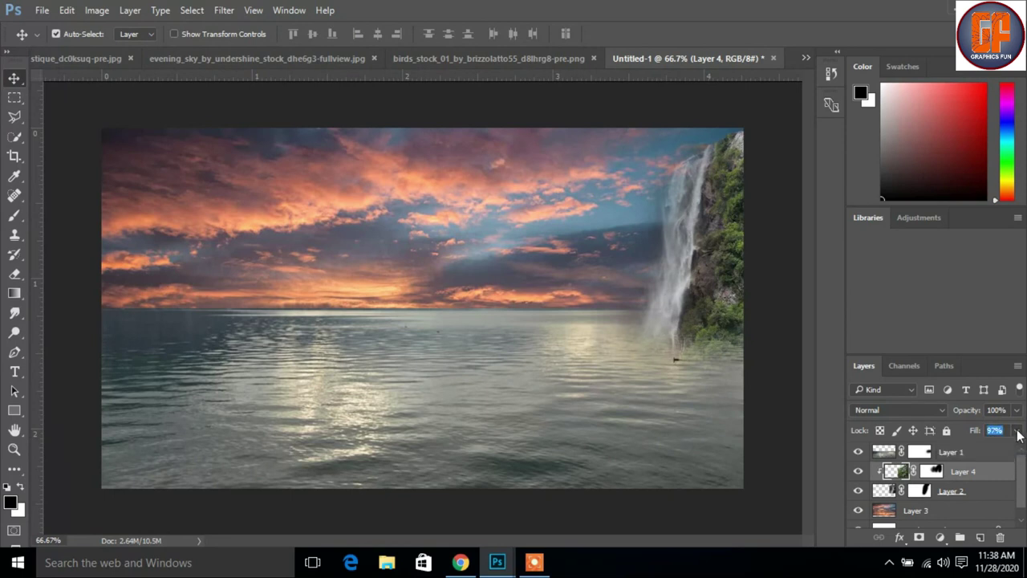
# Duplicate Layer 2, undo a stray move, and stack Layer 2 copy above Layer 4.
pyautogui.click(982, 492)
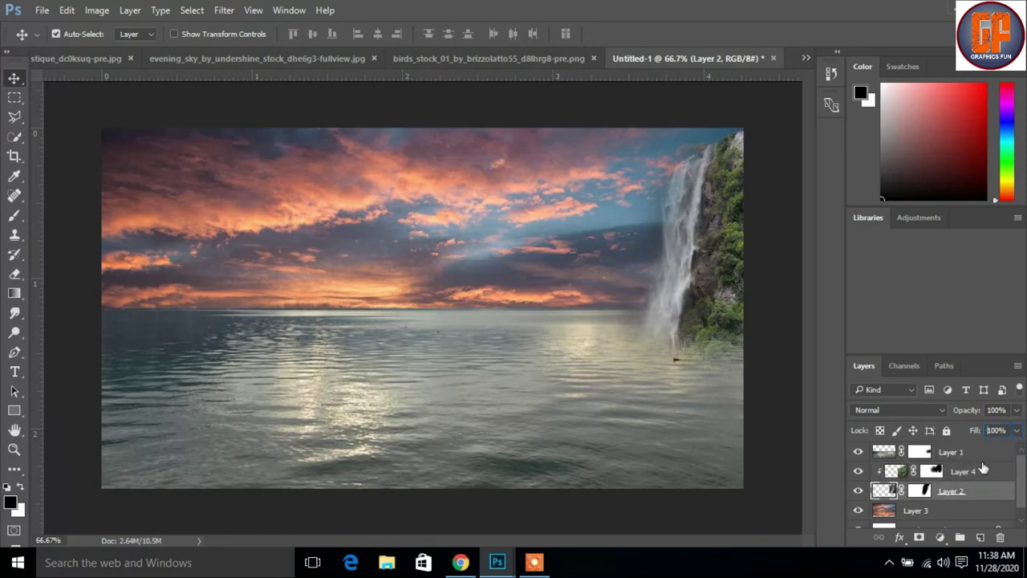
pyautogui.keyDown('alt'); pyautogui.click(661, 148); pyautogui.keyUp('alt')
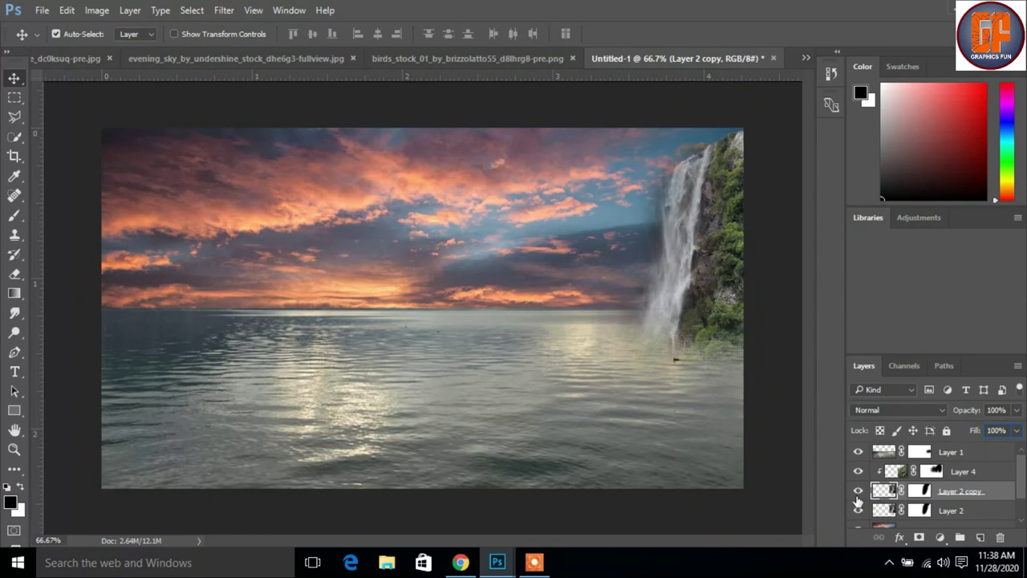
pyautogui.moveTo(712, 273); pyautogui.dragTo(340, 281)
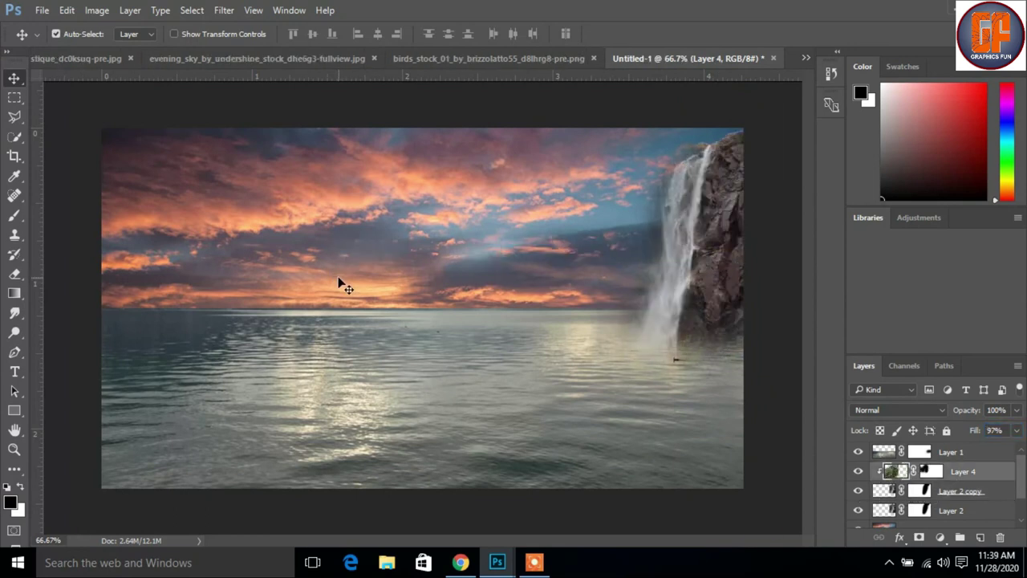
pyautogui.hotkey('ctrl', 'z')
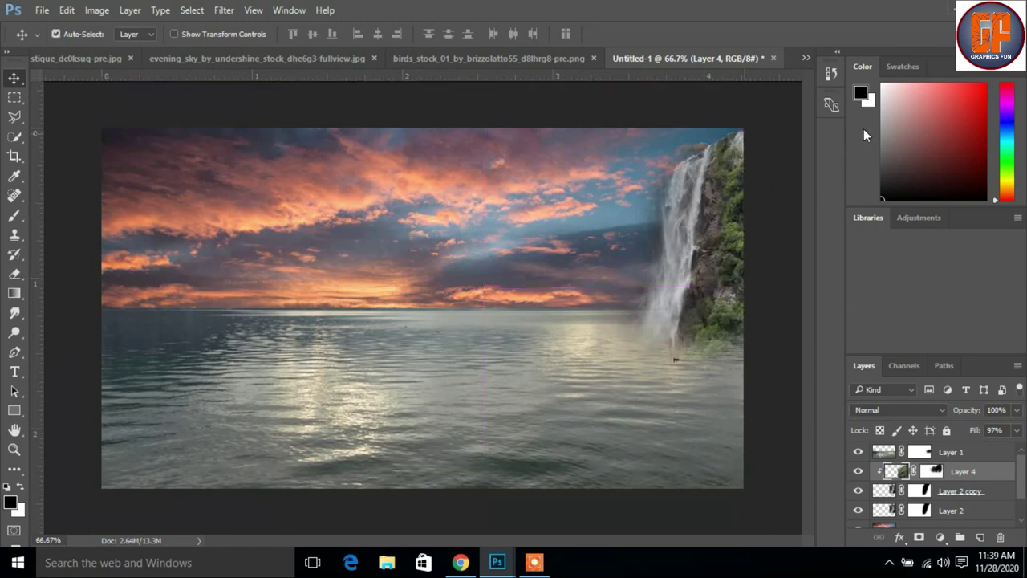
pyautogui.moveTo(995, 491); pyautogui.dragTo(988, 459)
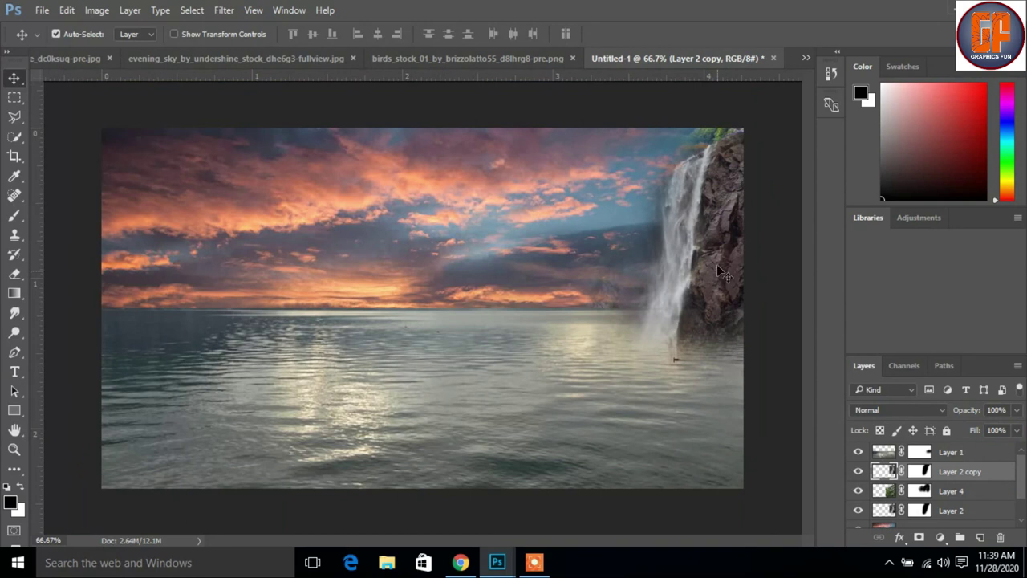
pyautogui.moveTo(717, 264); pyautogui.dragTo(236, 252)
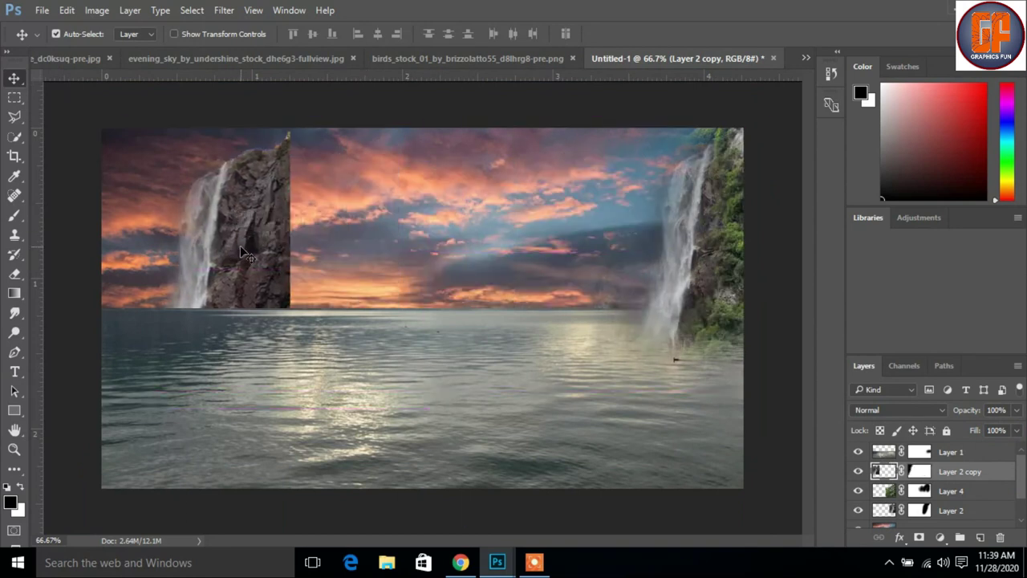
# Flip the cliff copy horizontally, enlarge it to about 114%, and place it at the left edge.
pyautogui.hotkey('ctrl', 't')
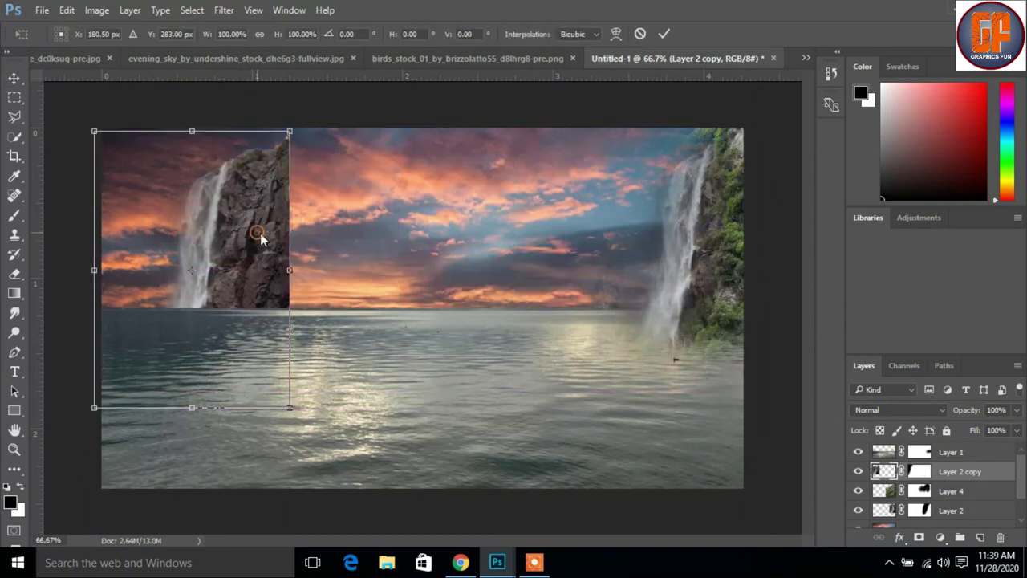
pyautogui.rightClick(258, 234)
pyautogui.click(332, 456)
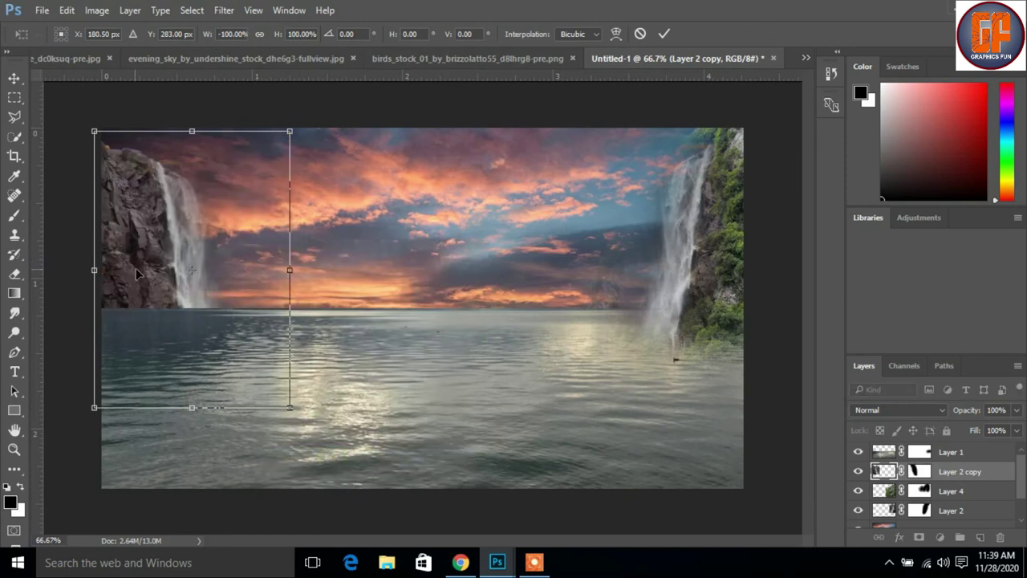
pyautogui.moveTo(137, 273); pyautogui.dragTo(129, 244)
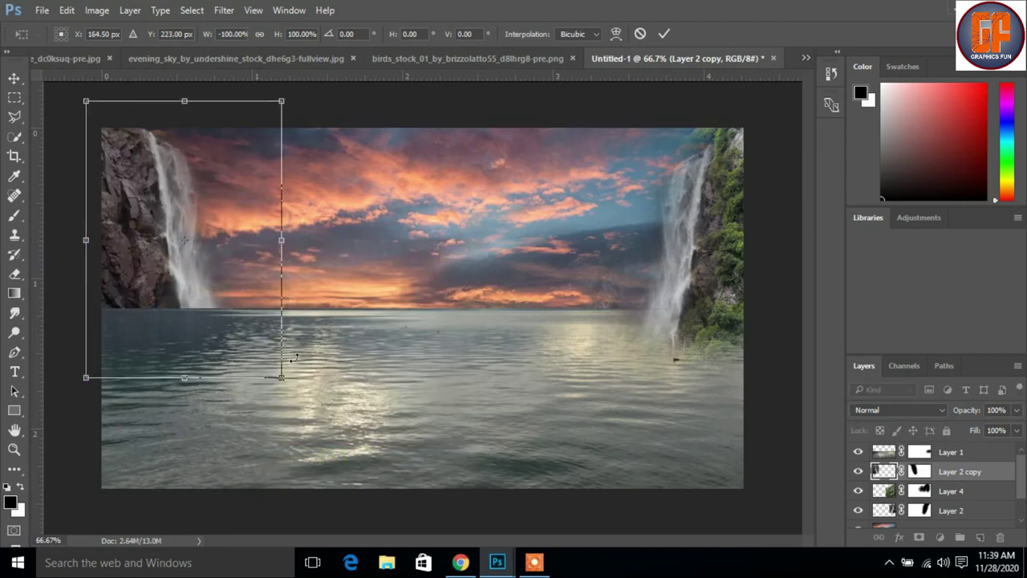
pyautogui.moveTo(280, 386); pyautogui.dragTo(296, 398)
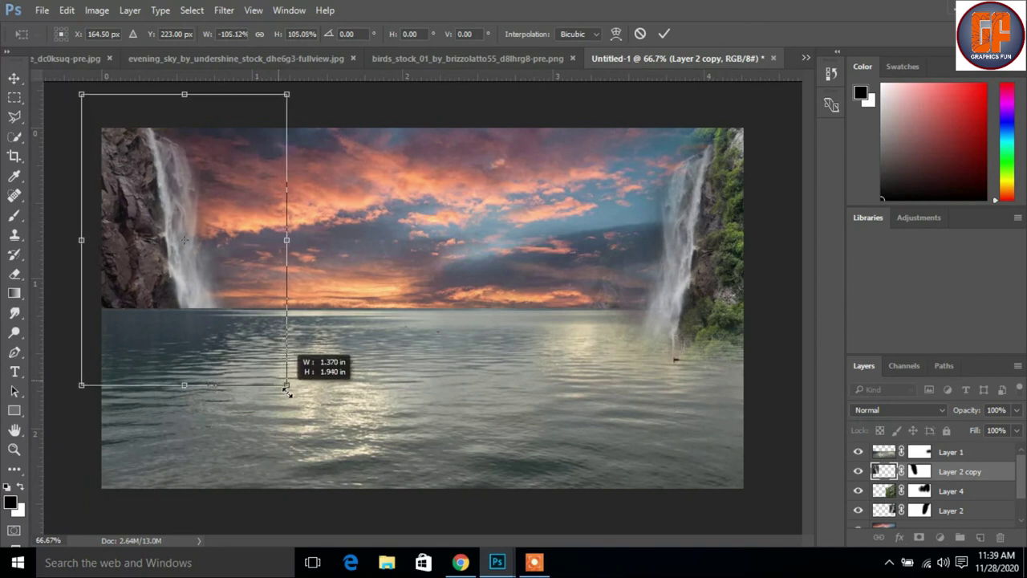
pyautogui.moveTo(164, 262); pyautogui.dragTo(177, 266)
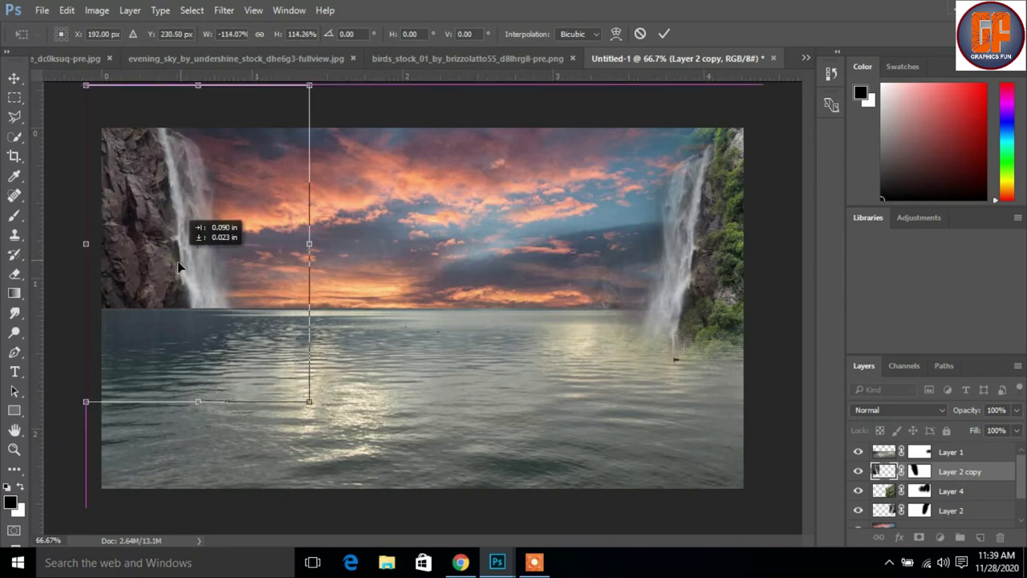
pyautogui.click(663, 34)
pyautogui.moveTo(166, 239); pyautogui.dragTo(161, 259)
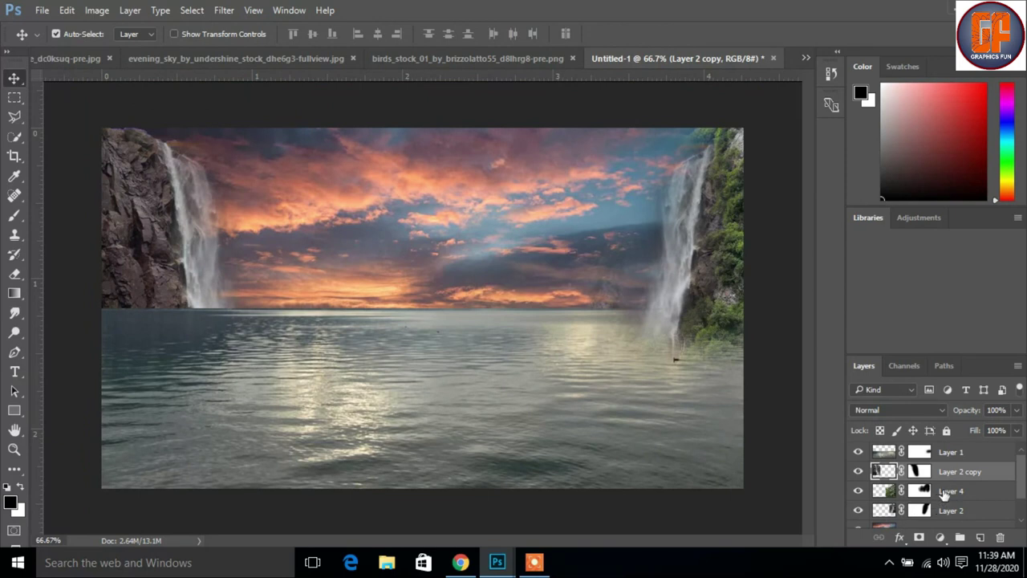
# Clip Layer 4 to its right-hand cliff layer.
pyautogui.click(946, 492)
pyautogui.rightClick(953, 492)
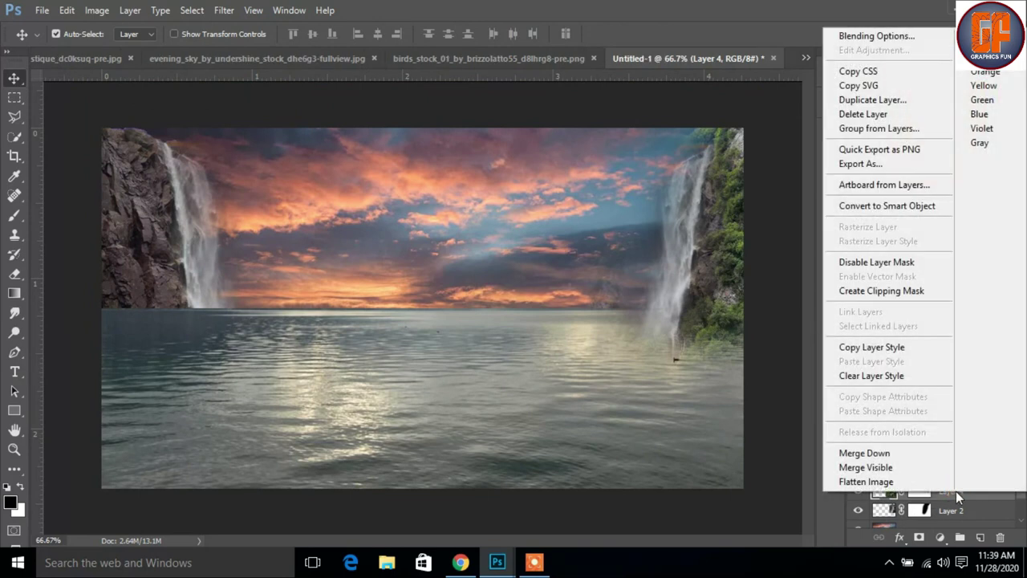
pyautogui.click(881, 291)
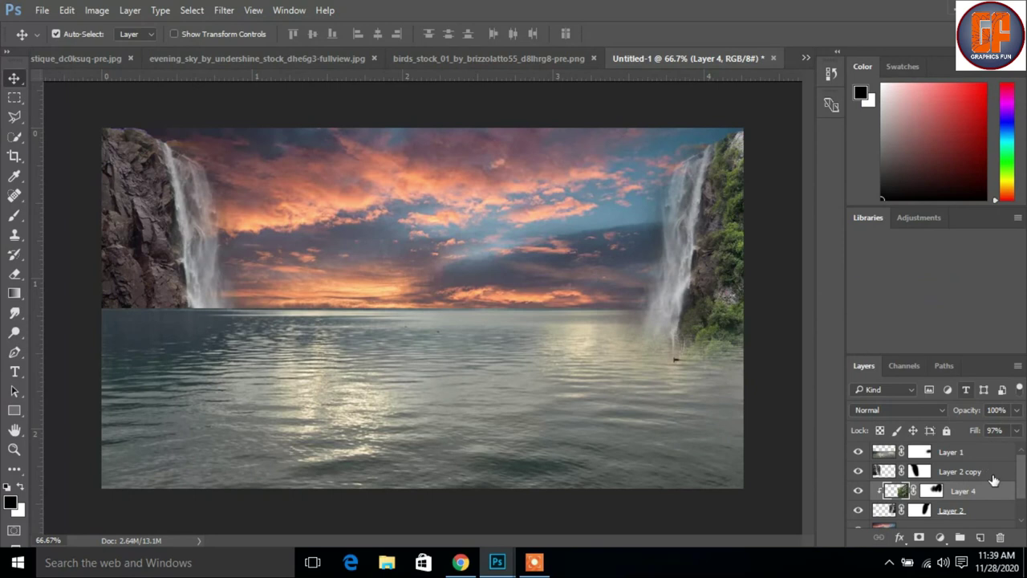
pyautogui.moveTo(975, 498)
pyautogui.mouseDown()
pyautogui.moveTo(975, 468)
pyautogui.moveTo(977, 494)
pyautogui.mouseUp()
# Duplicate Layer 4 and clip the copy to Layer 2 copy above it.
pyautogui.hotkey('ctrl', 'j')
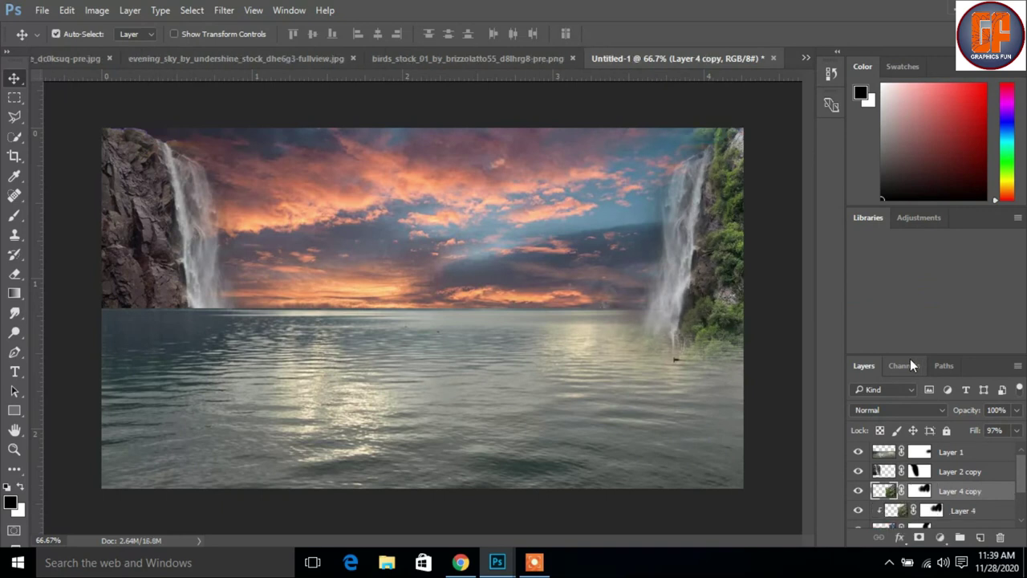
pyautogui.moveTo(984, 498); pyautogui.dragTo(968, 473)
pyautogui.rightClick(967, 475)
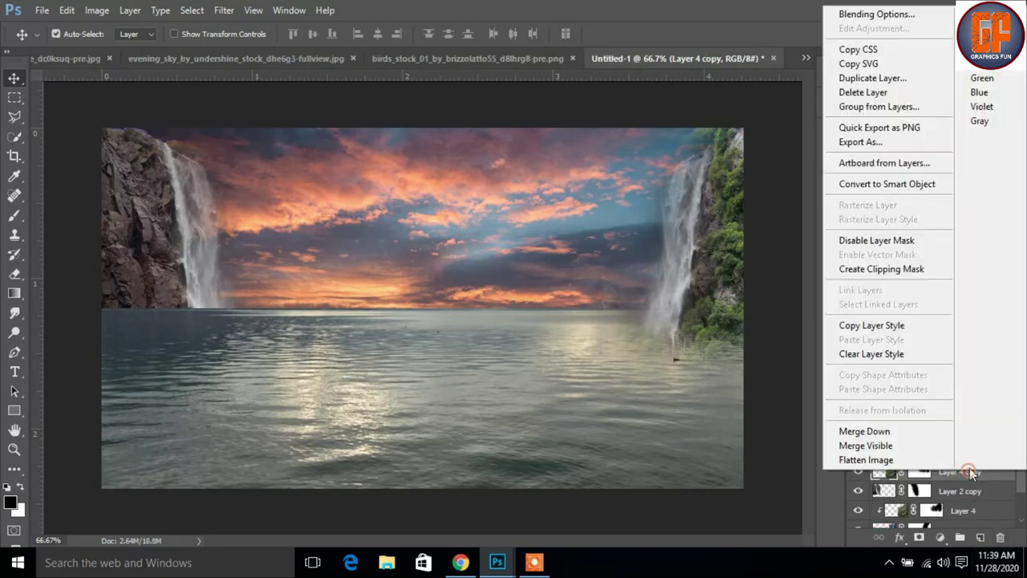
pyautogui.click(900, 270)
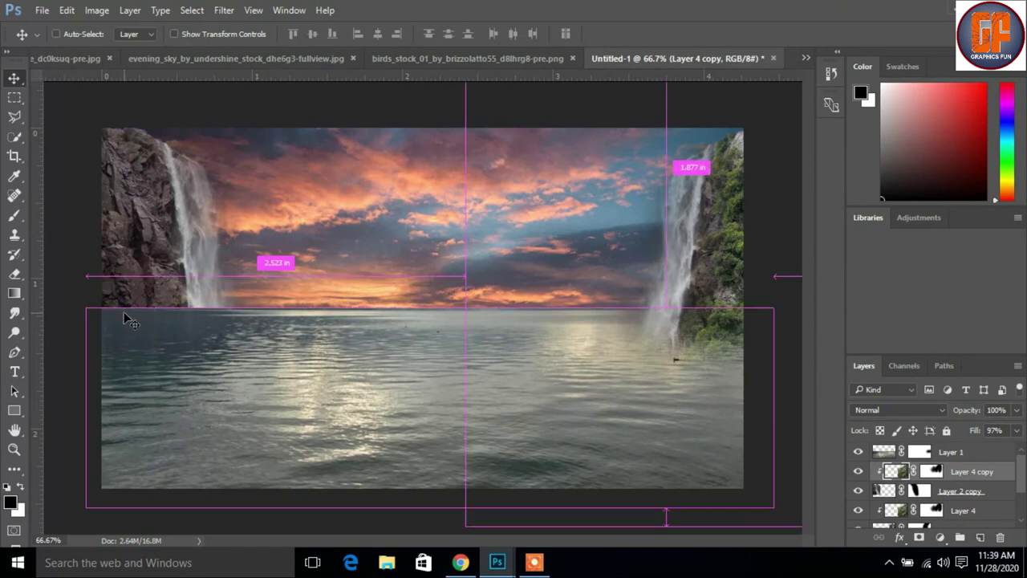
pyautogui.hotkey('ctrl', 't')
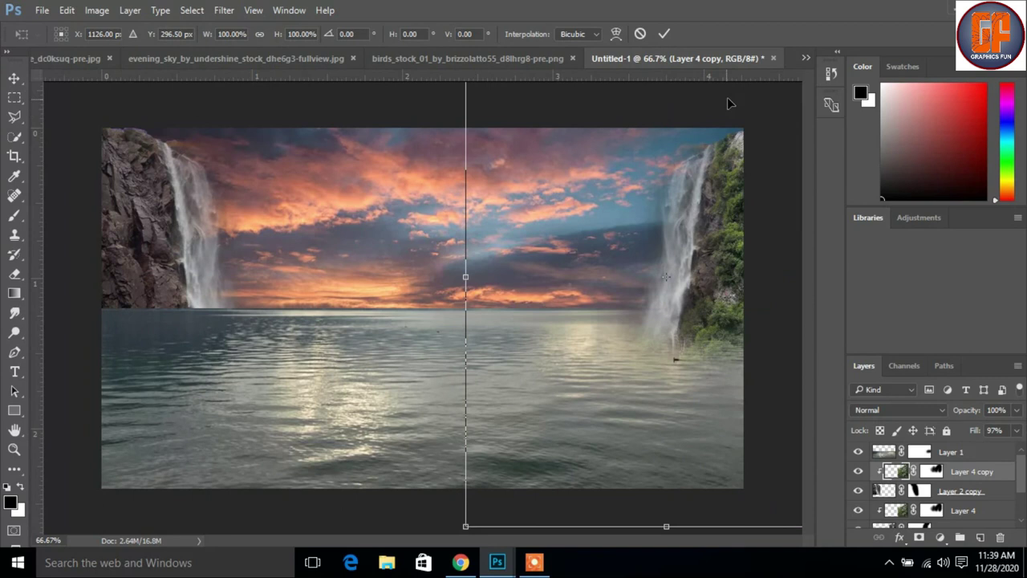
pyautogui.click(663, 34)
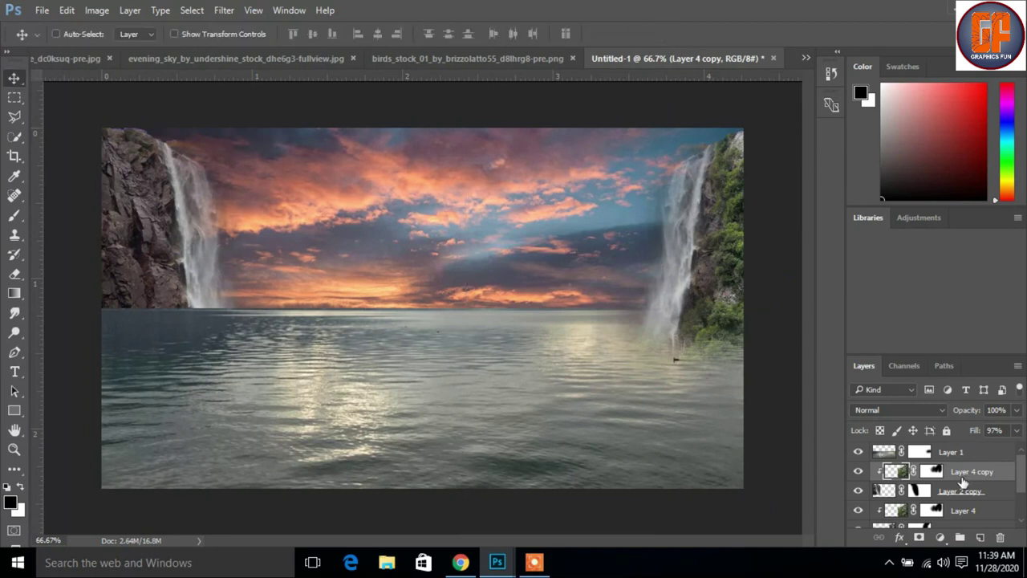
# Move Layer 4 copy to the left cliff, flip it horizontally, and fit it over the rock.
pyautogui.hotkey('ctrl', 't')
pyautogui.moveTo(727, 236)
pyautogui.mouseDown()
pyautogui.moveTo(131, 223)
pyautogui.moveTo(106, 249)
pyautogui.moveTo(176, 251)
pyautogui.mouseUp()
pyautogui.rightClick(142, 234)
pyautogui.click(248, 459)
pyautogui.moveTo(139, 263)
pyautogui.mouseDown()
pyautogui.moveTo(349, 259)
pyautogui.moveTo(328, 252)
pyautogui.mouseUp()
pyautogui.moveTo(156, 258)
pyautogui.mouseDown()
pyautogui.moveTo(189, 273)
pyautogui.moveTo(170, 186)
pyautogui.mouseUp()
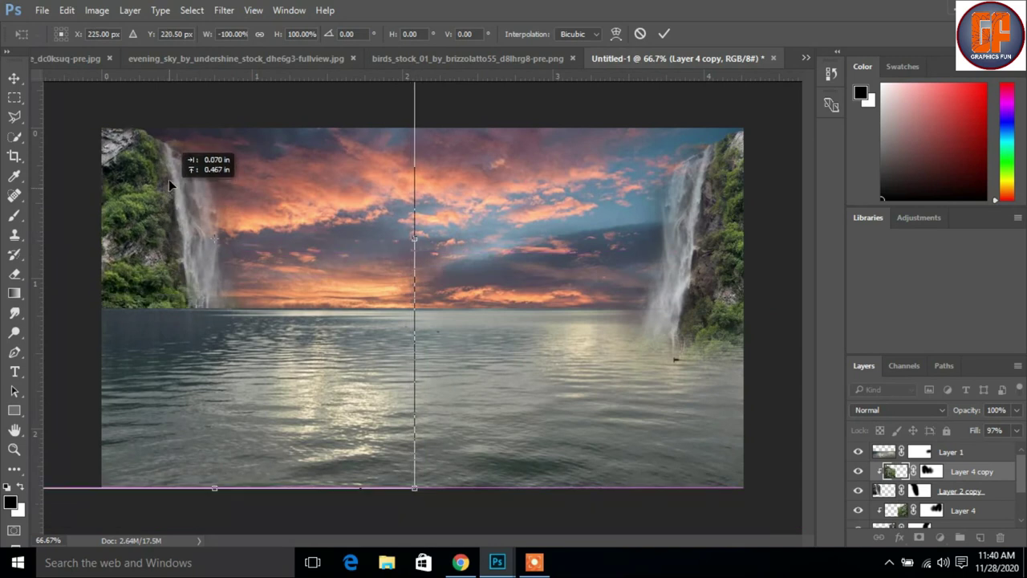
pyautogui.moveTo(168, 185); pyautogui.dragTo(161, 119)
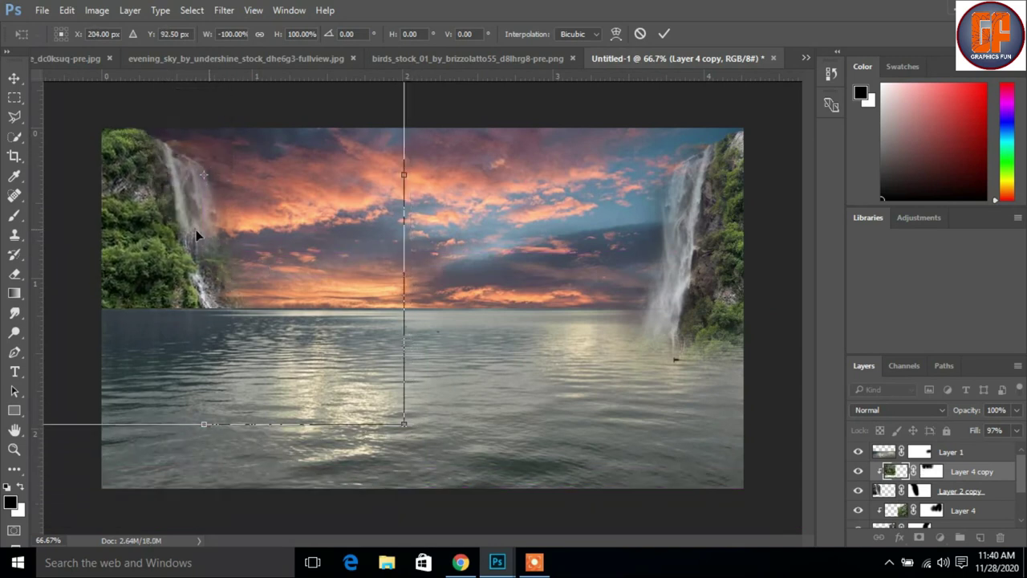
pyautogui.moveTo(164, 263); pyautogui.dragTo(137, 297)
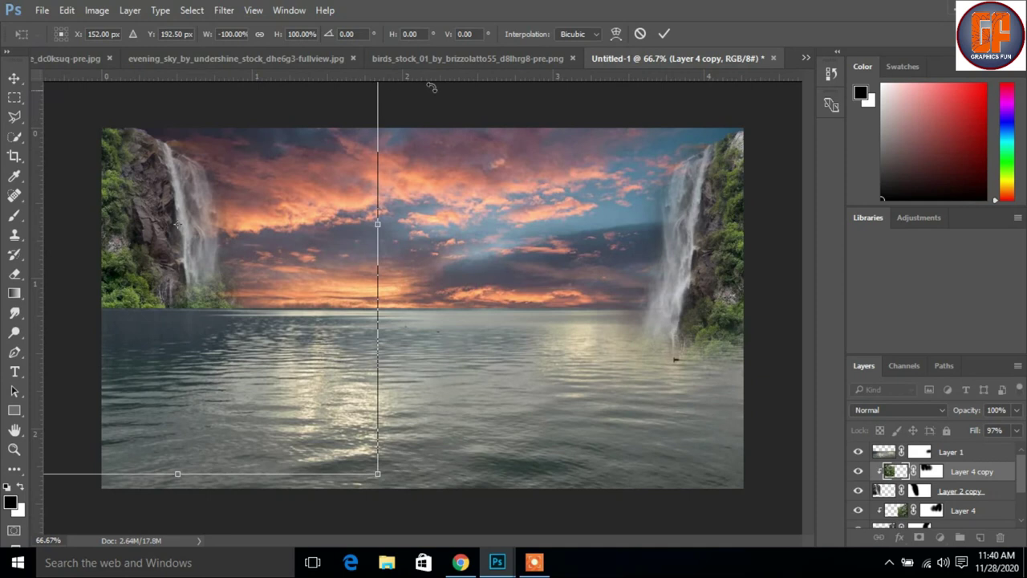
pyautogui.click(664, 34)
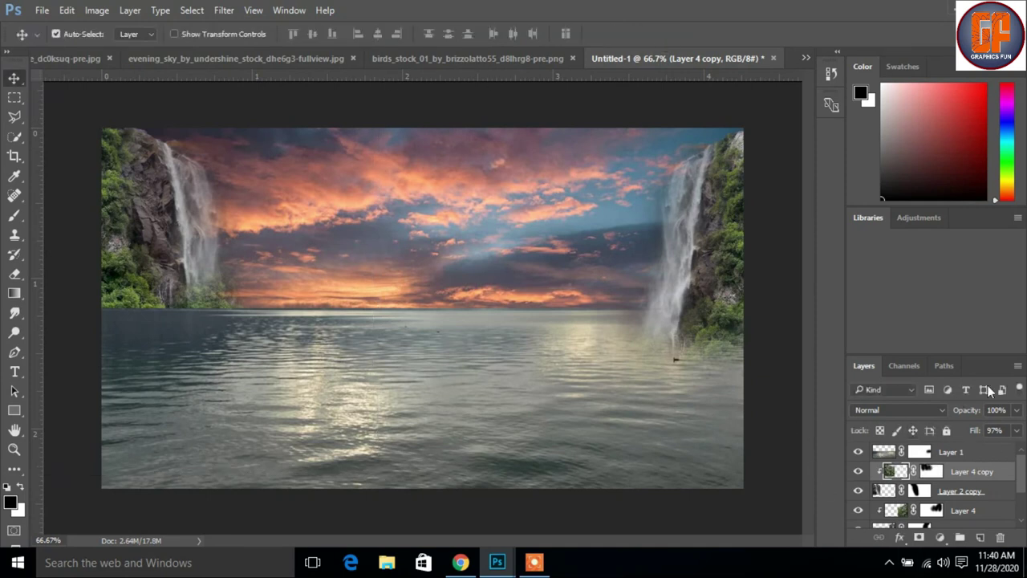
# Bring the Ground.jpg mountains-and-grass image into Untitled-1 as a new layer.
pyautogui.click(482, 56)
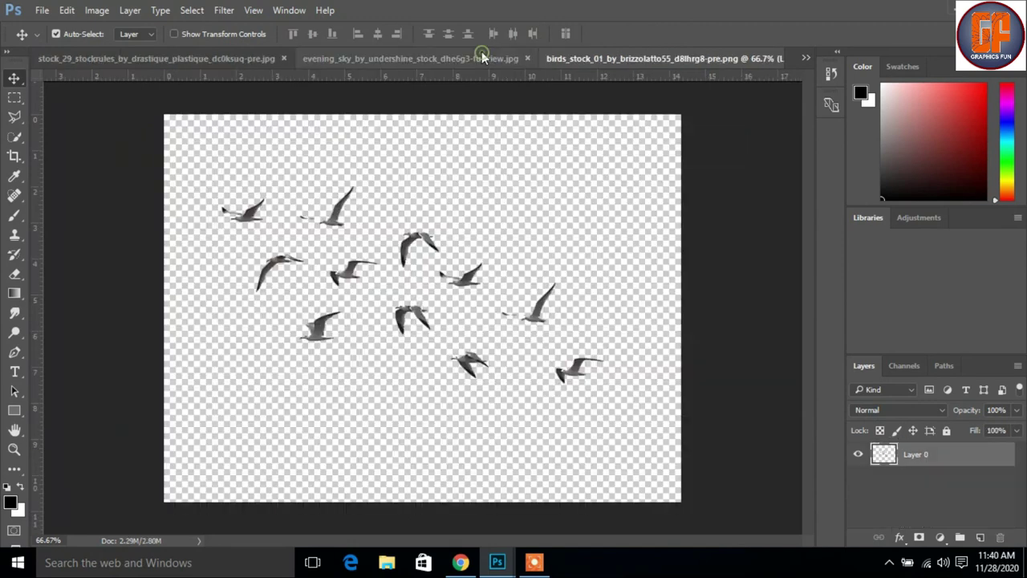
pyautogui.click(806, 59)
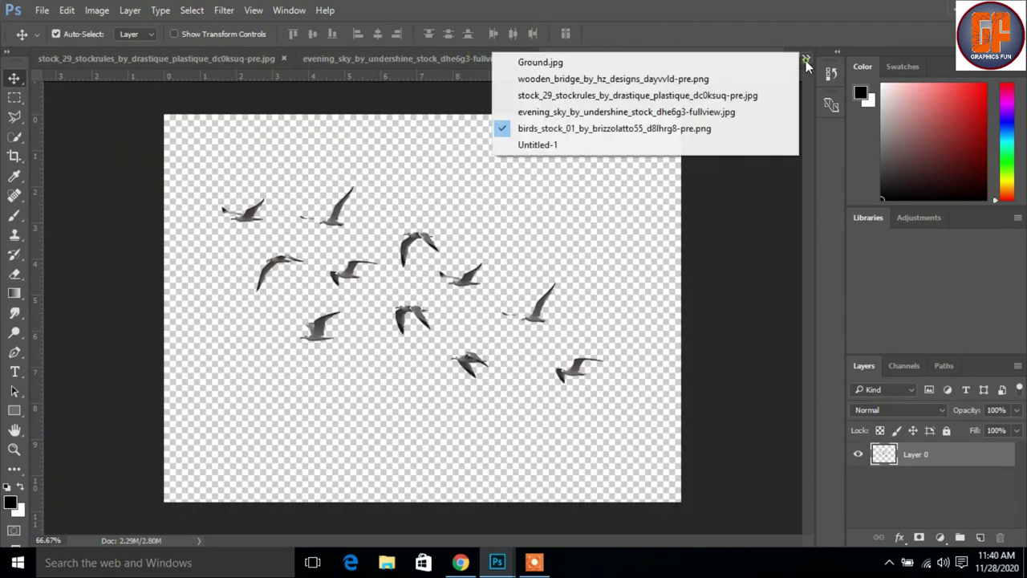
pyautogui.click(604, 64)
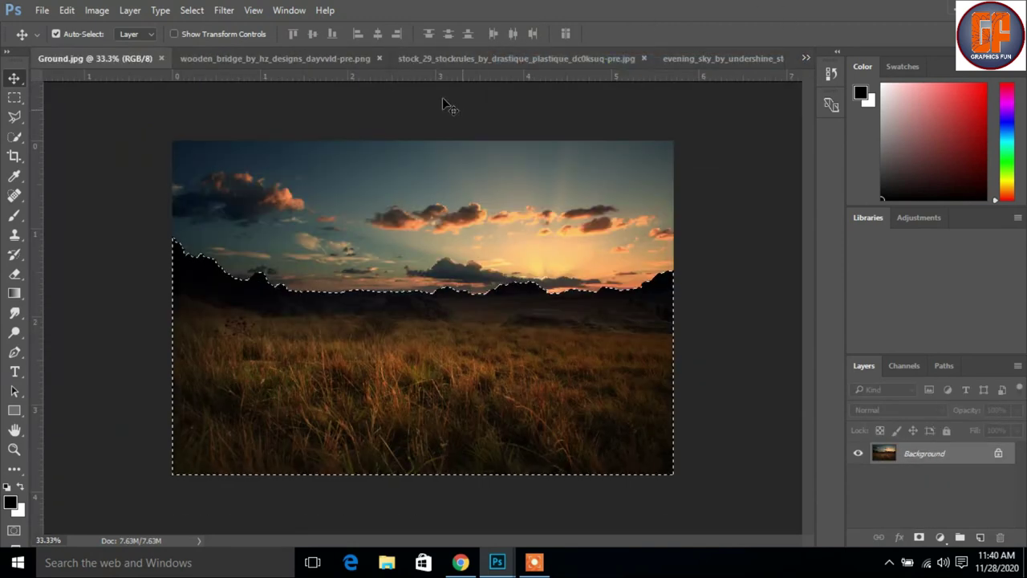
pyautogui.moveTo(116, 59); pyautogui.dragTo(475, 103)
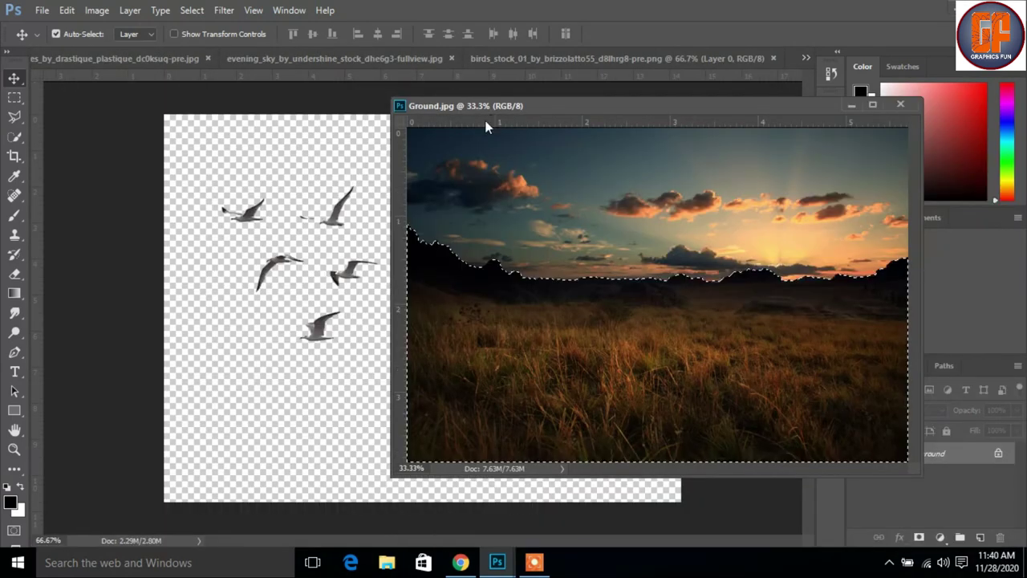
pyautogui.click(807, 58)
pyautogui.click(660, 129)
pyautogui.moveTo(662, 112); pyautogui.dragTo(735, 120)
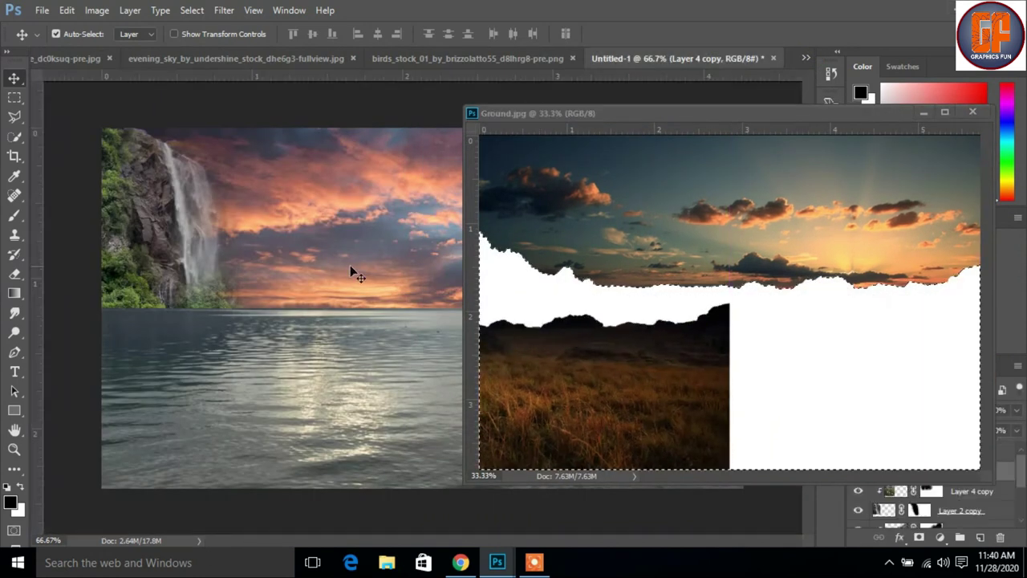
pyautogui.moveTo(732, 334); pyautogui.dragTo(350, 264)
pyautogui.click(925, 113)
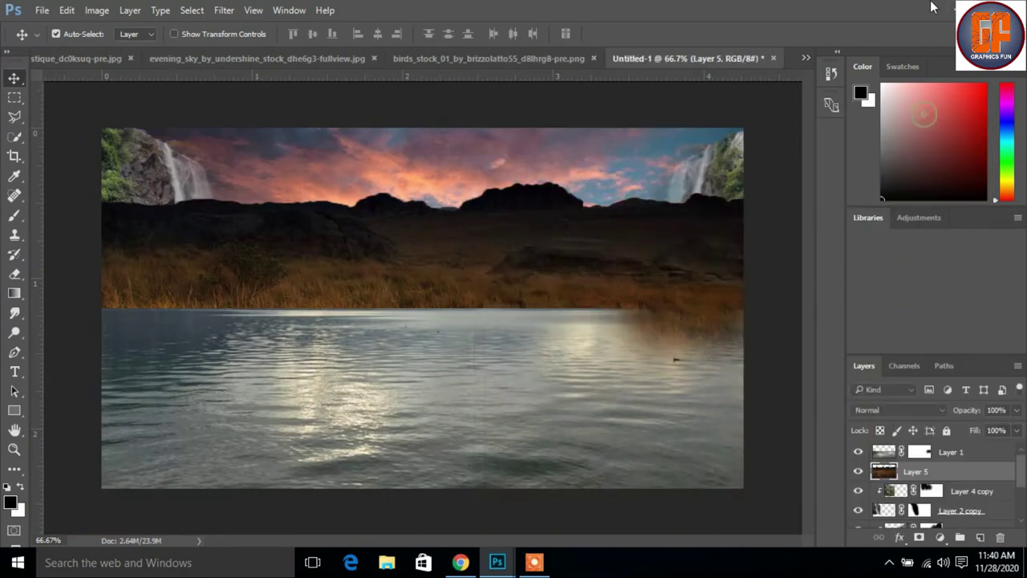
# Place Layer 5 beneath the waterfall layers and lower it toward the lake.
pyautogui.moveTo(998, 479); pyautogui.dragTo(998, 522)
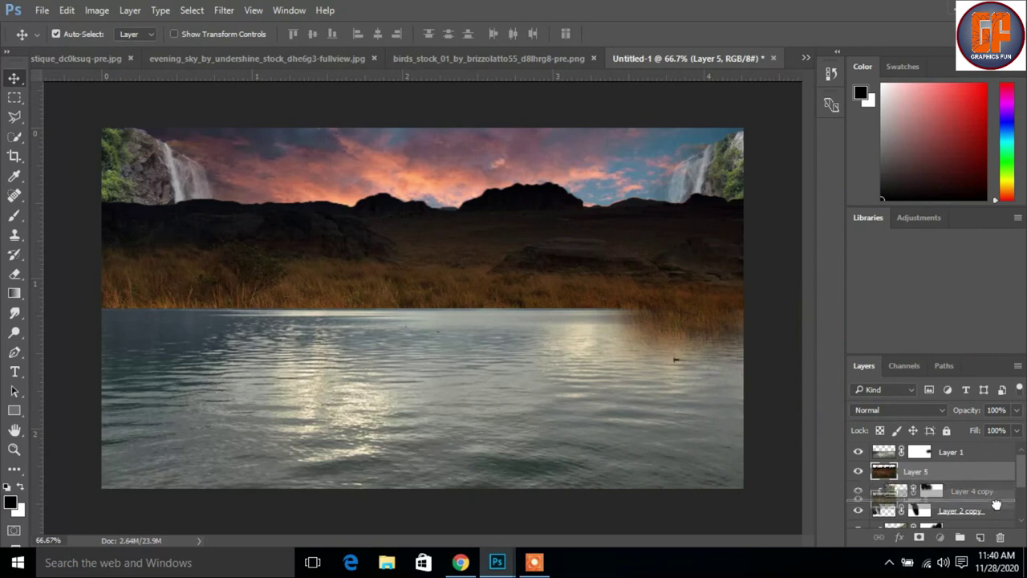
pyautogui.moveTo(1022, 476)
pyautogui.mouseDown()
pyautogui.moveTo(981, 514)
pyautogui.moveTo(1017, 514)
pyautogui.mouseUp()
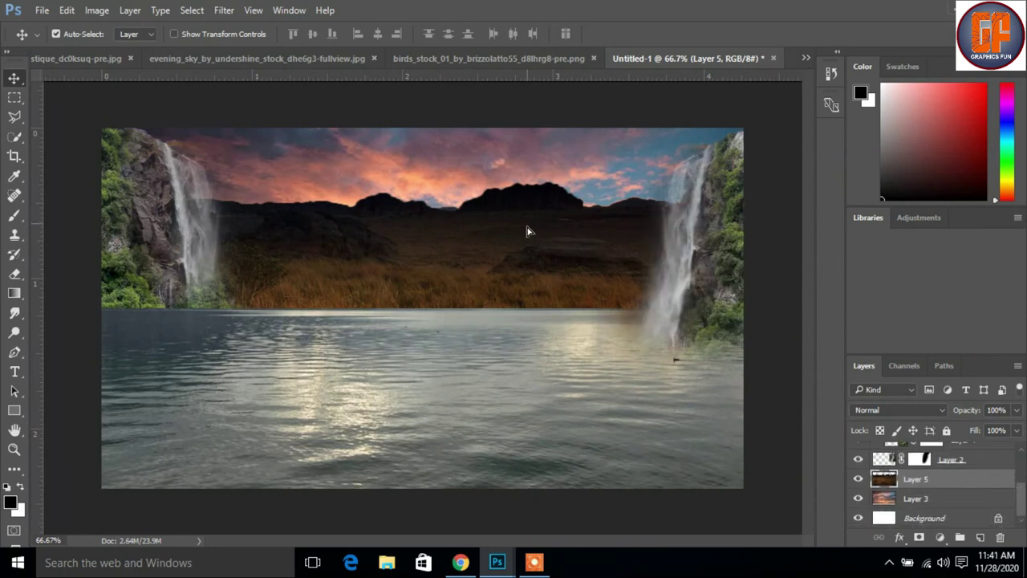
pyautogui.moveTo(527, 231); pyautogui.dragTo(567, 248)
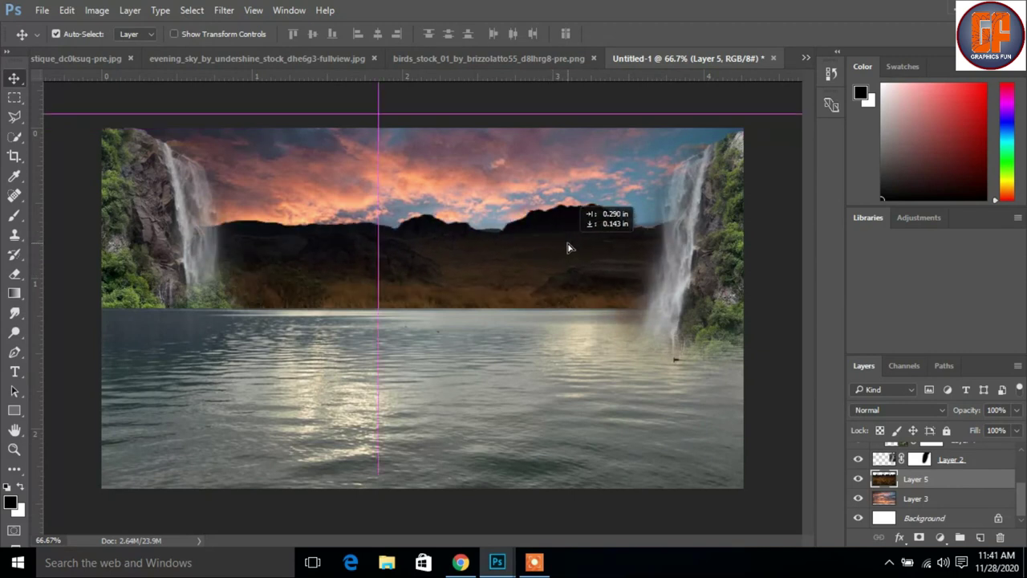
pyautogui.moveTo(568, 248)
pyautogui.mouseDown()
pyautogui.moveTo(572, 259)
pyautogui.moveTo(576, 249)
pyautogui.mouseUp()
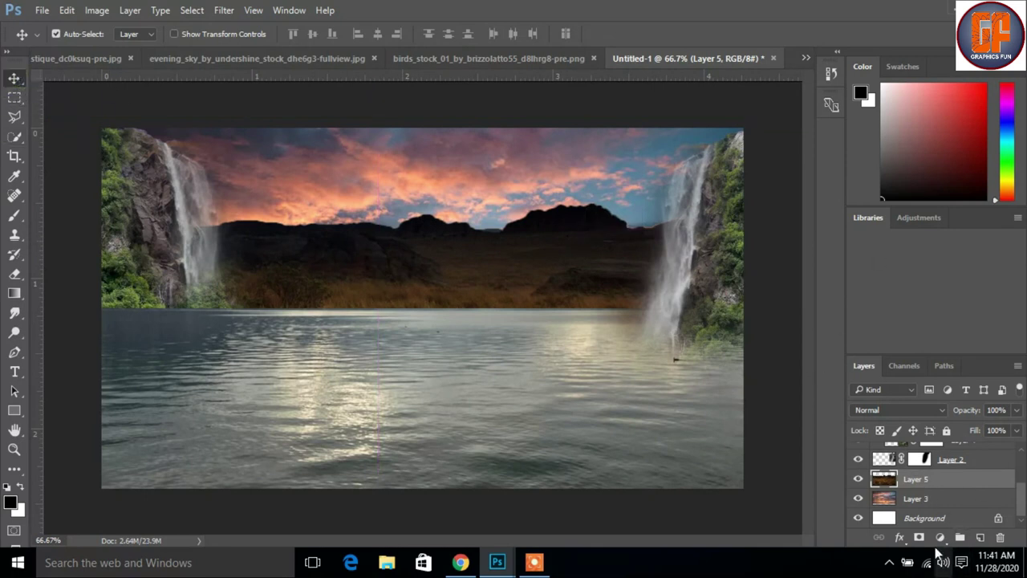
# Set the Brush to 11% opacity and add a layer mask to Layer 5.
pyautogui.click(15, 215)
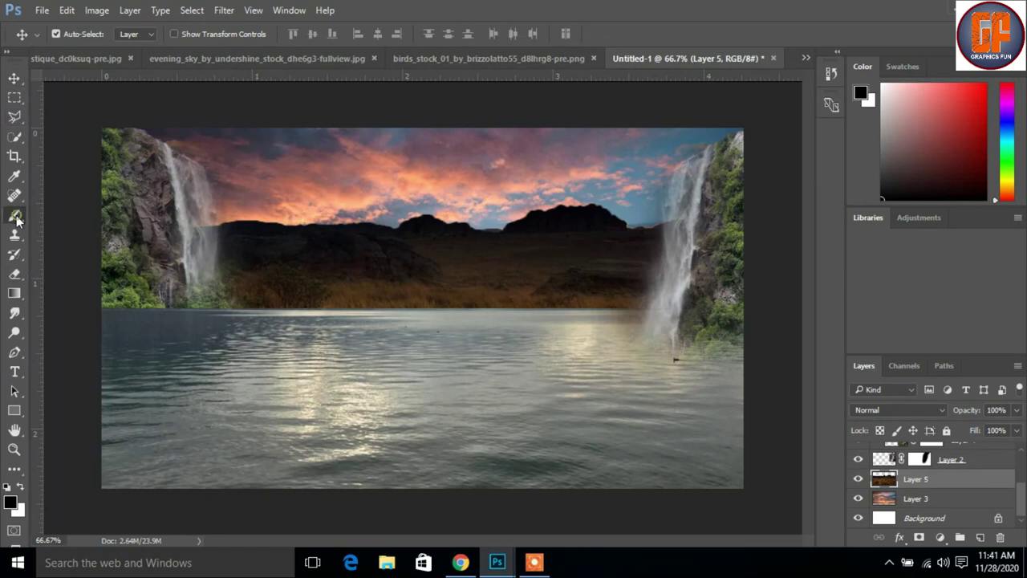
pyautogui.click(315, 34)
pyautogui.click(278, 54)
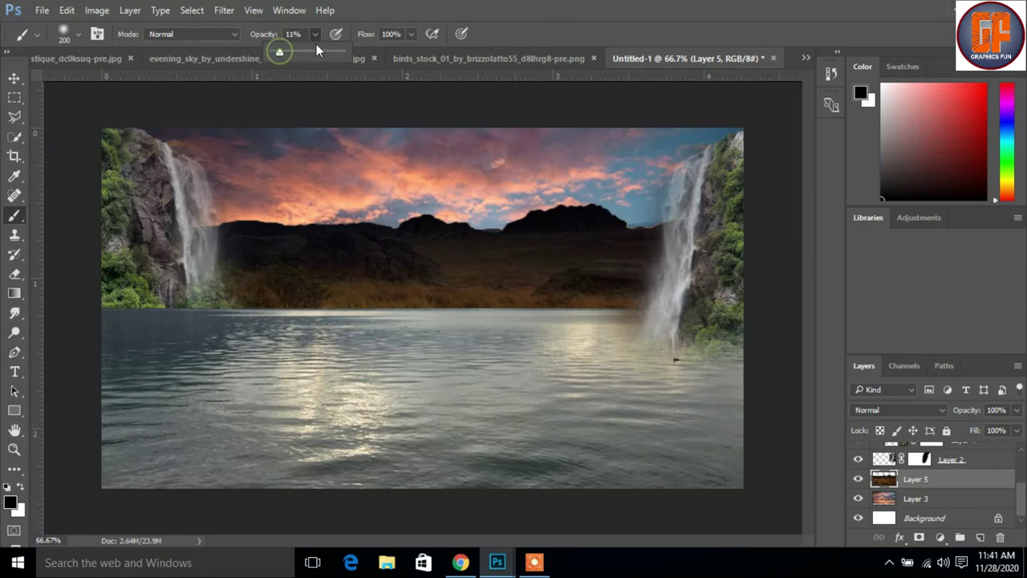
pyautogui.click(919, 537)
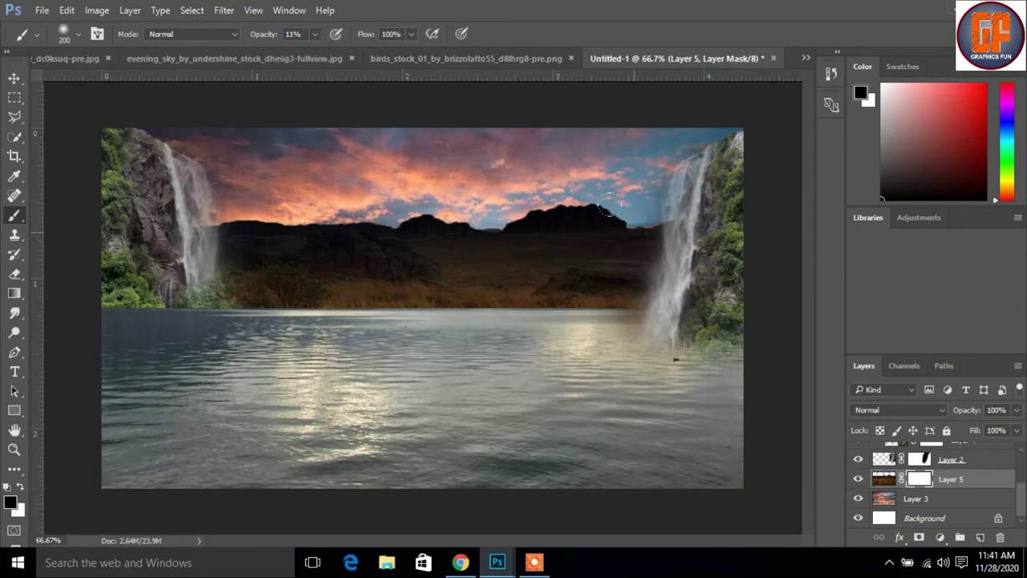
# Paint Layer 5's mask to fade the mountain ridge into the sunset sky.
pyautogui.moveTo(636, 230)
pyautogui.mouseDown()
pyautogui.moveTo(652, 205)
pyautogui.moveTo(594, 211)
pyautogui.moveTo(612, 229)
pyautogui.mouseUp()
pyautogui.moveTo(473, 233); pyautogui.dragTo(367, 240)
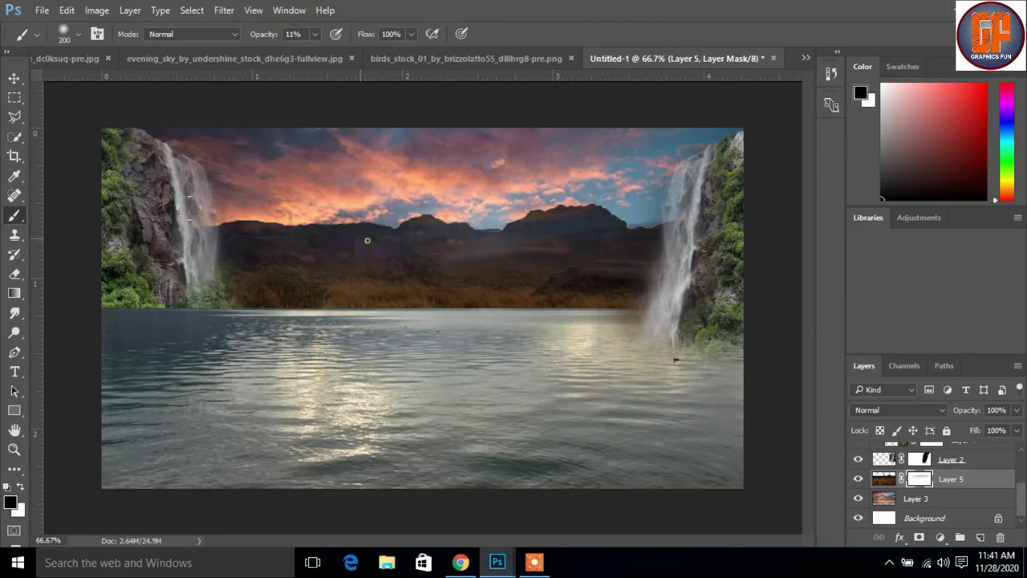
pyautogui.moveTo(448, 230); pyautogui.dragTo(274, 200)
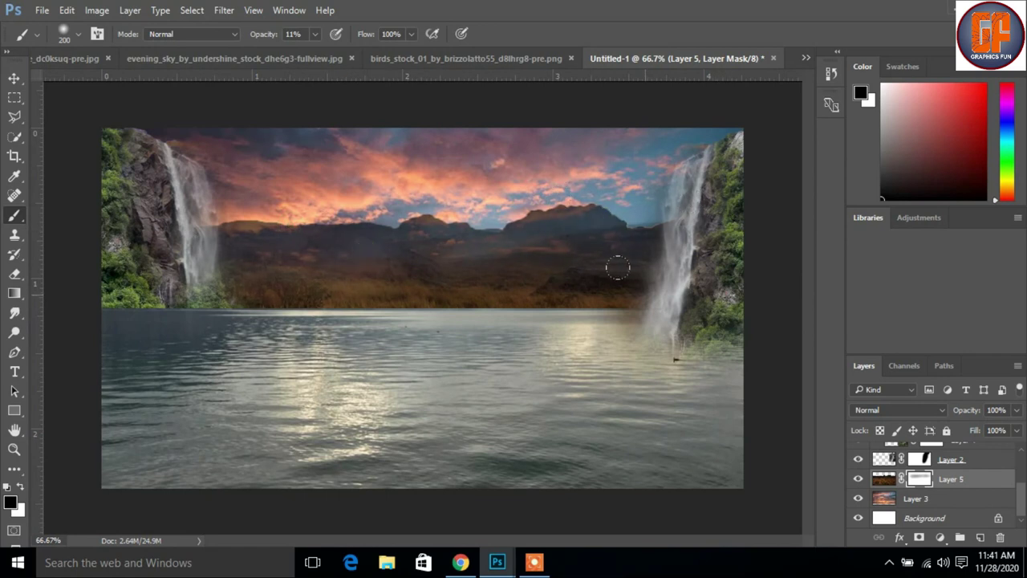
pyautogui.moveTo(621, 279); pyautogui.dragTo(553, 261)
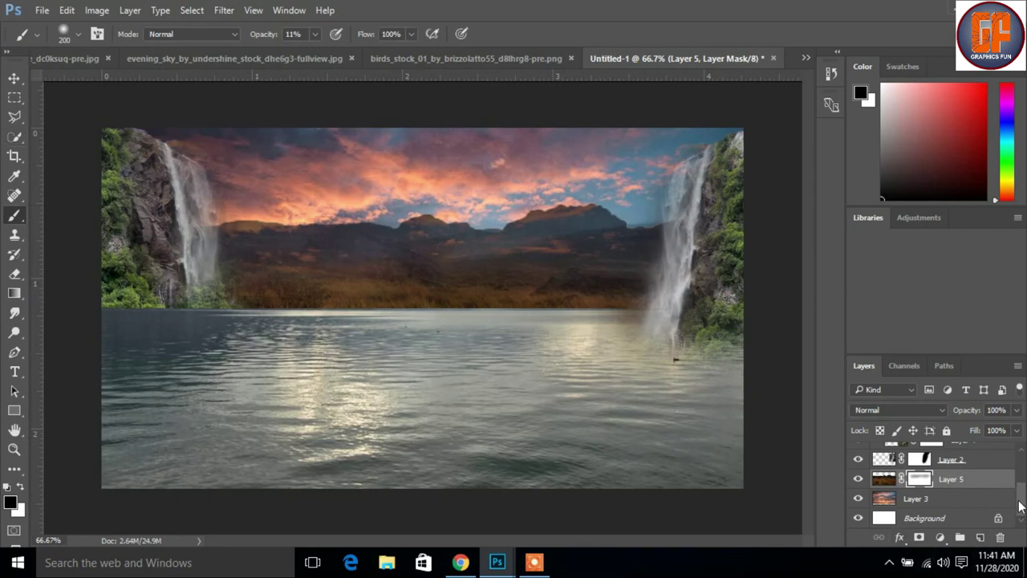
pyautogui.moveTo(1023, 501); pyautogui.dragTo(1022, 475)
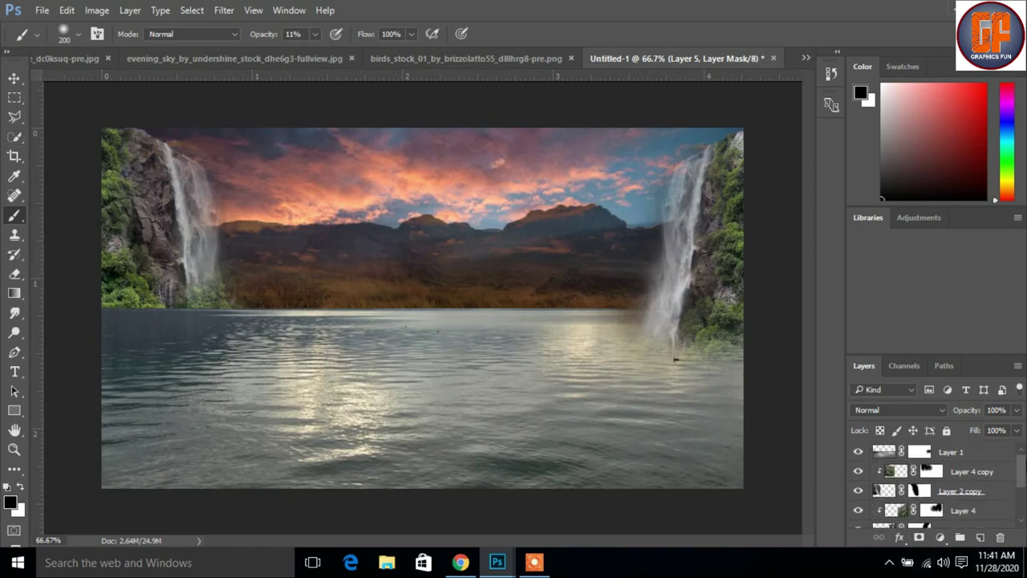
# Paint Layer 1's mask along the horizon to soften the bright line into haze.
pyautogui.click(927, 454)
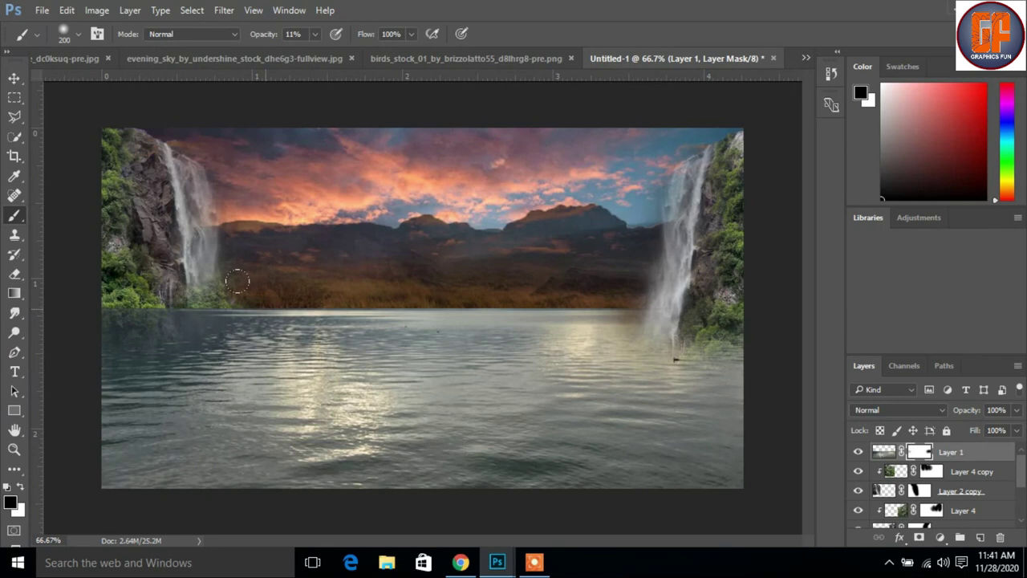
pyautogui.moveTo(242, 314); pyautogui.dragTo(259, 286)
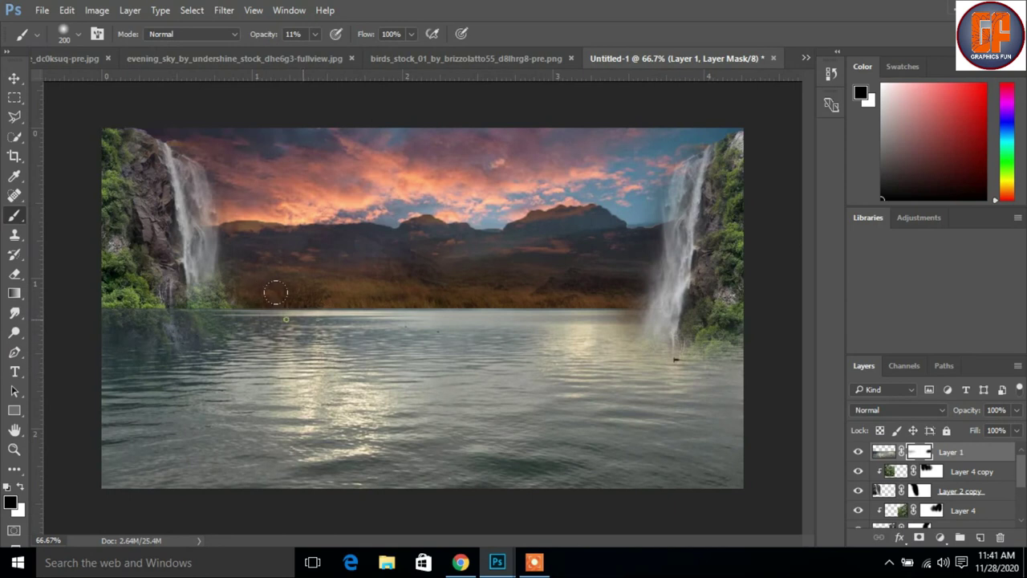
pyautogui.moveTo(271, 310); pyautogui.dragTo(480, 317)
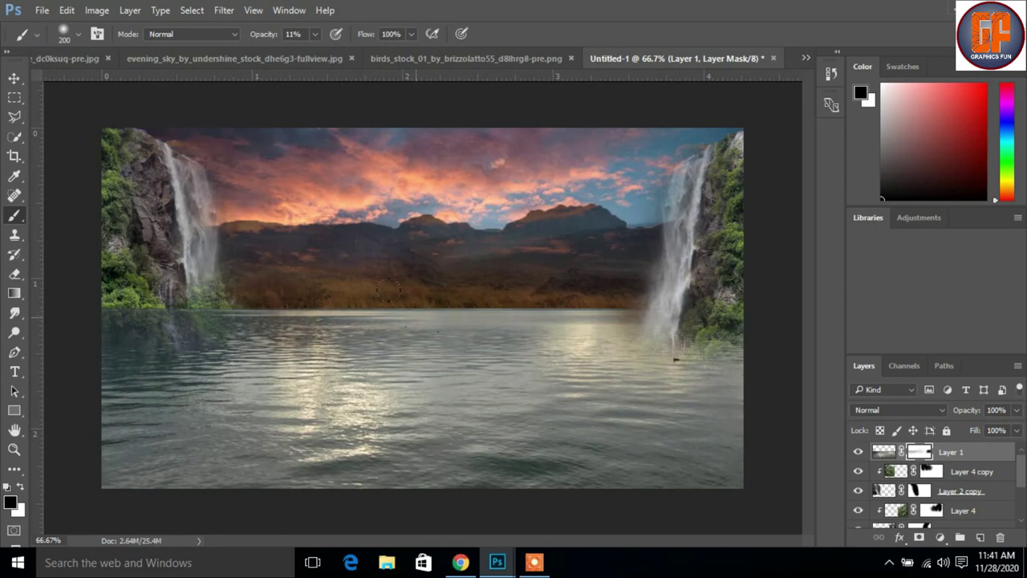
pyautogui.moveTo(415, 317); pyautogui.dragTo(581, 283)
pyautogui.moveTo(484, 283)
pyautogui.mouseDown()
pyautogui.moveTo(507, 294)
pyautogui.moveTo(296, 297)
pyautogui.mouseUp()
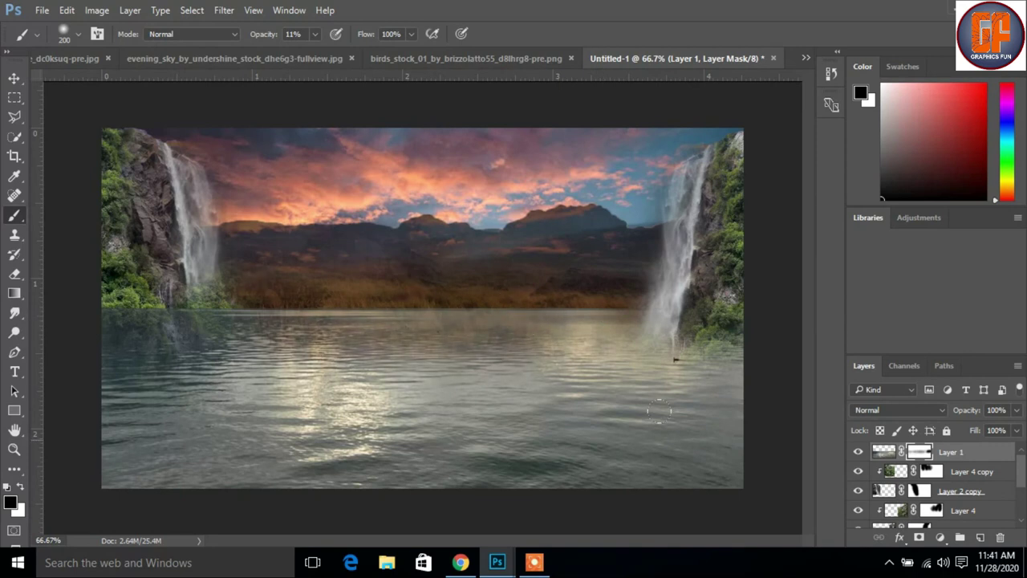
# Paint across the lake water on the mask so faint grass shows through.
pyautogui.moveTo(692, 434); pyautogui.dragTo(217, 417)
pyautogui.moveTo(583, 428)
pyautogui.mouseDown()
pyautogui.moveTo(475, 375)
pyautogui.moveTo(423, 391)
pyautogui.mouseUp()
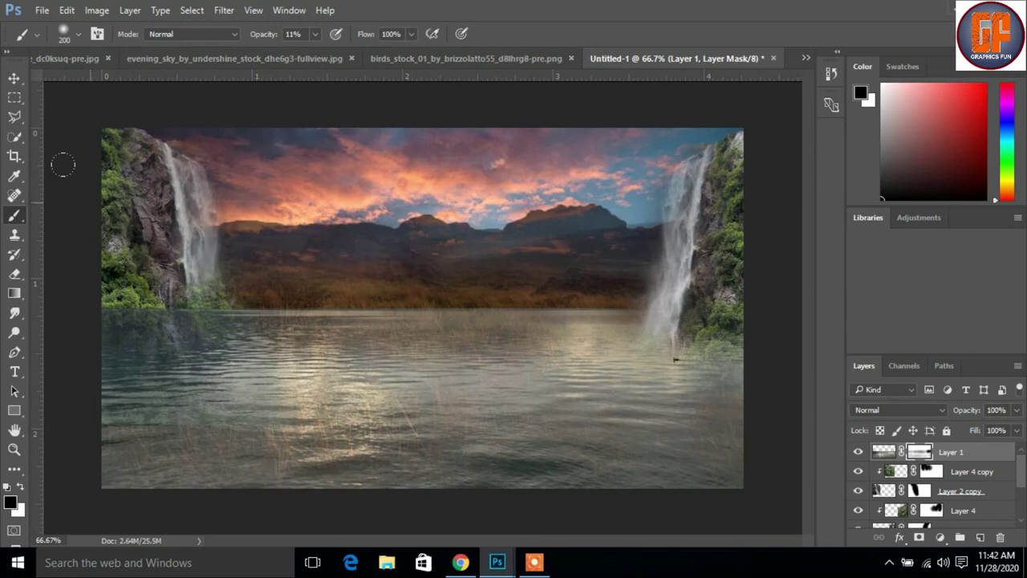
pyautogui.click(13, 79)
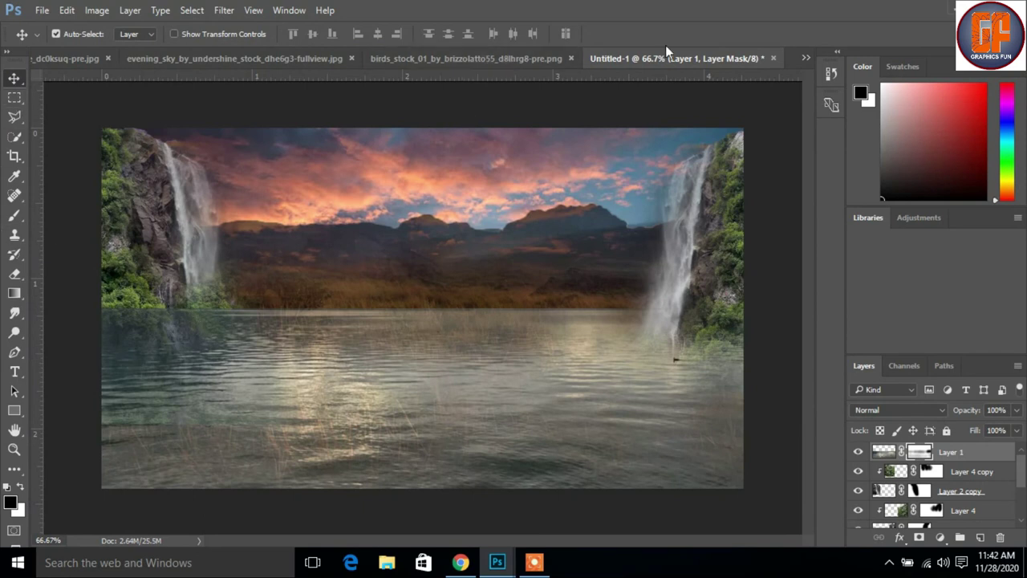
pyautogui.click(806, 57)
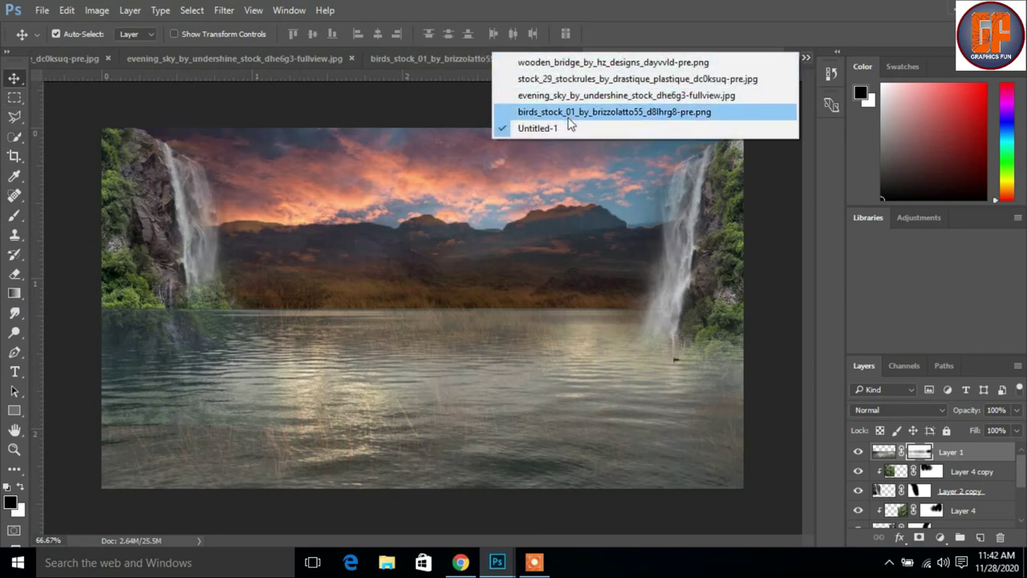
# Copy the wooden pier image into the composite and centre it over the lake.
pyautogui.click(580, 62)
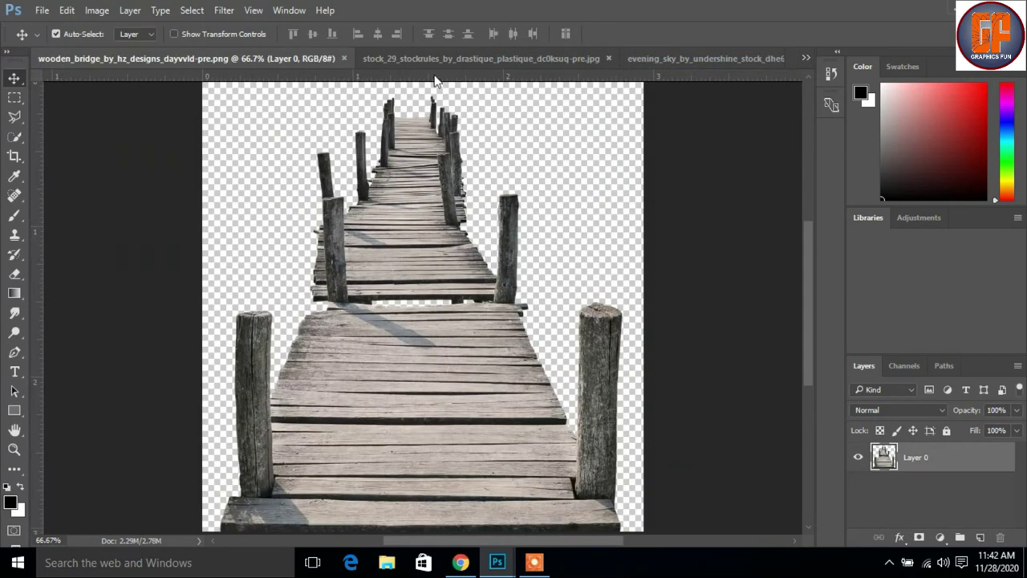
pyautogui.moveTo(269, 62); pyautogui.dragTo(637, 136)
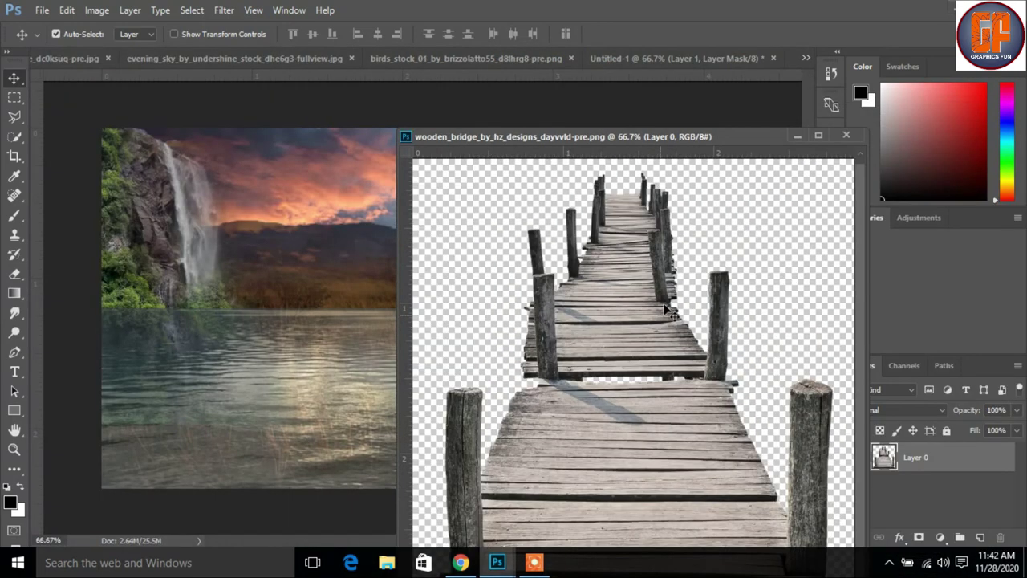
pyautogui.moveTo(625, 262); pyautogui.dragTo(326, 317)
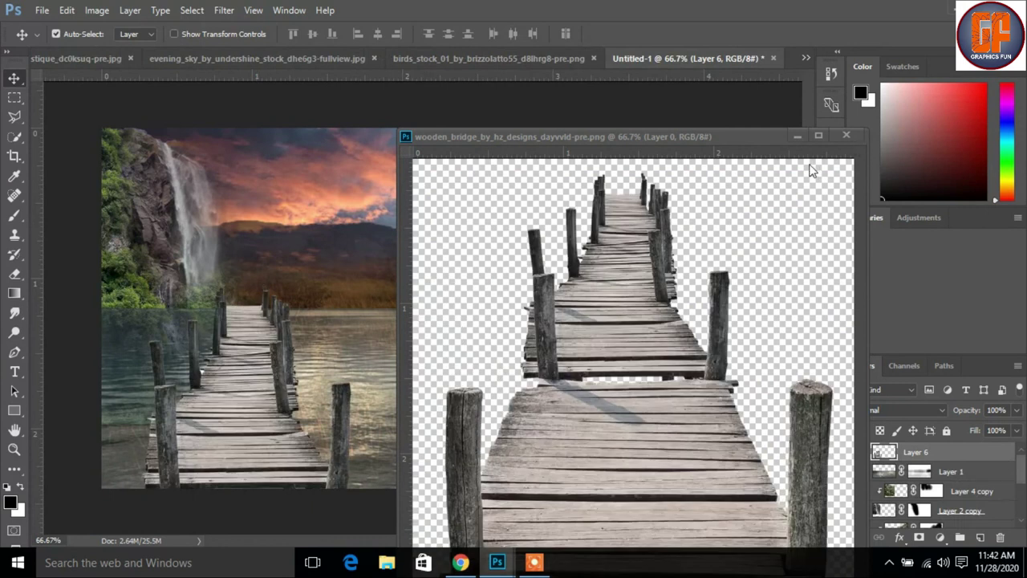
pyautogui.click(799, 137)
pyautogui.moveTo(231, 415); pyautogui.dragTo(407, 440)
# Scale the pier to about 46% and move it higher onto the lake.
pyautogui.hotkey('ctrl', 't')
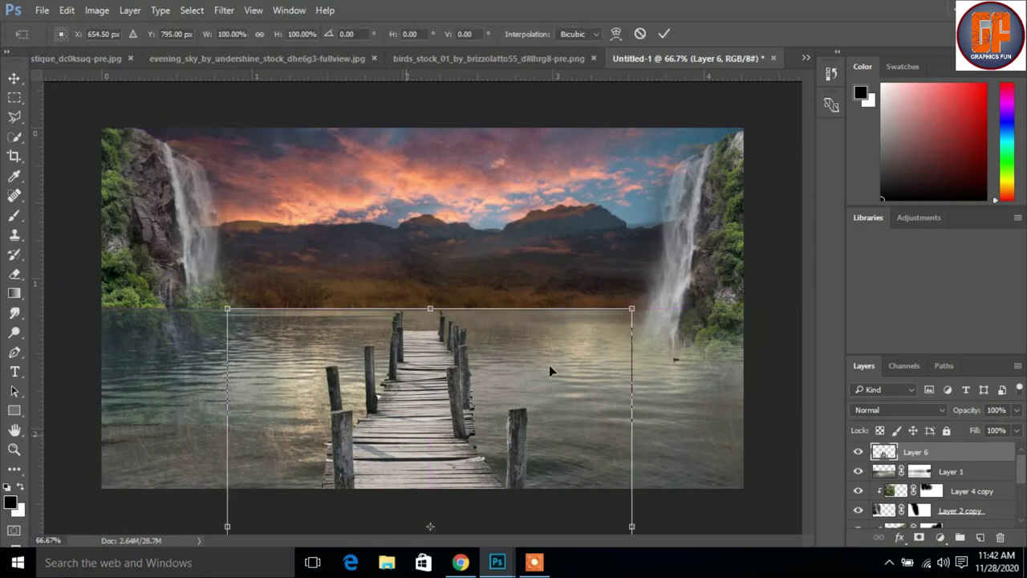
pyautogui.moveTo(629, 308); pyautogui.dragTo(559, 386)
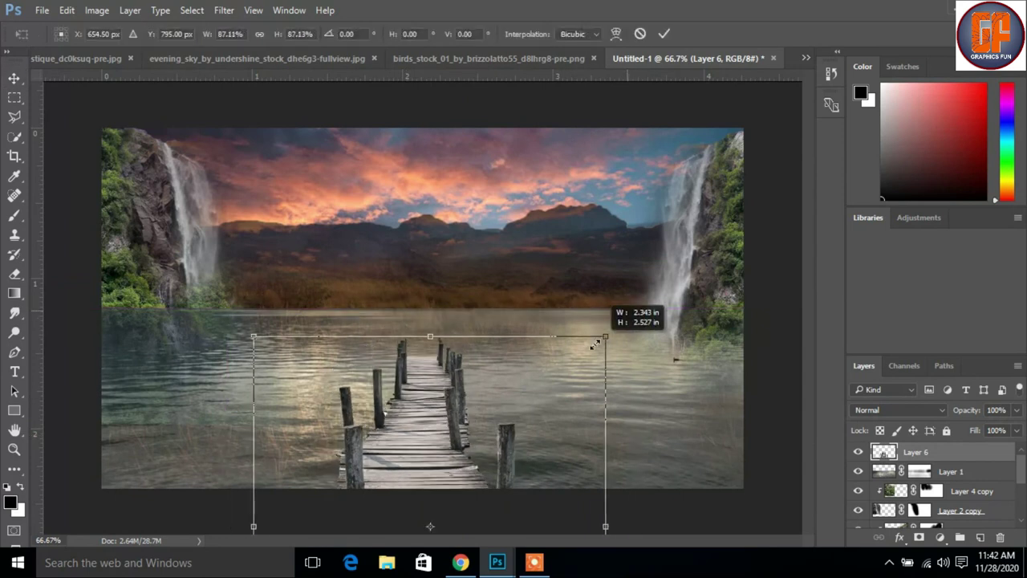
pyautogui.moveTo(434, 457); pyautogui.dragTo(424, 374)
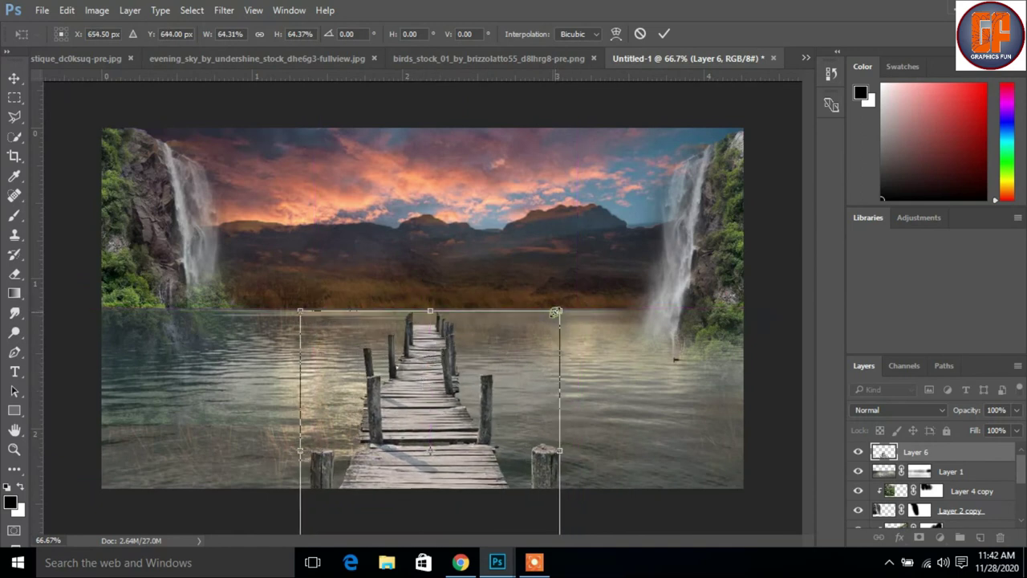
pyautogui.moveTo(553, 315); pyautogui.dragTo(523, 352)
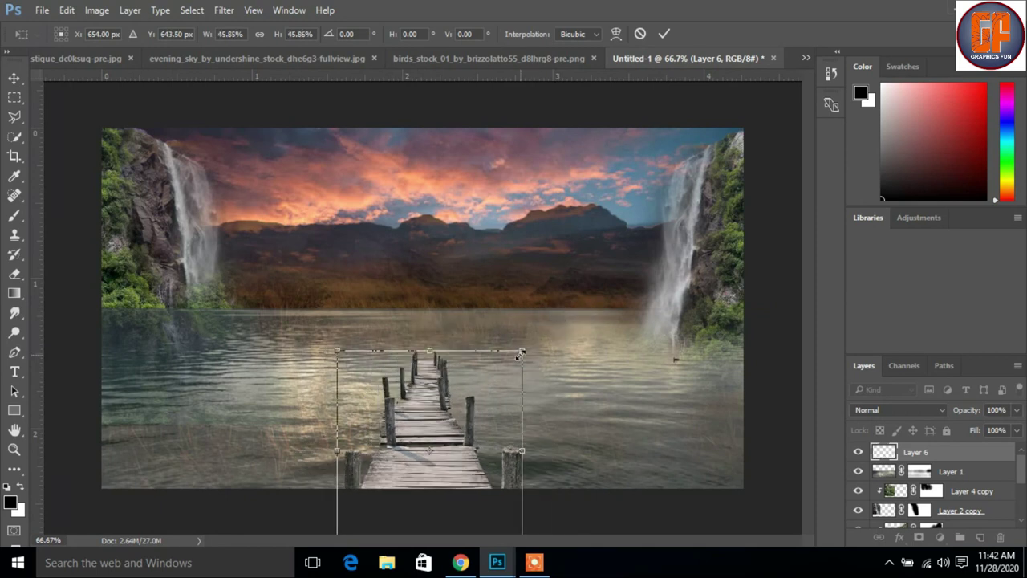
pyautogui.moveTo(437, 431); pyautogui.dragTo(438, 450)
pyautogui.moveTo(464, 474)
pyautogui.mouseDown()
pyautogui.moveTo(459, 437)
pyautogui.moveTo(456, 461)
pyautogui.mouseUp()
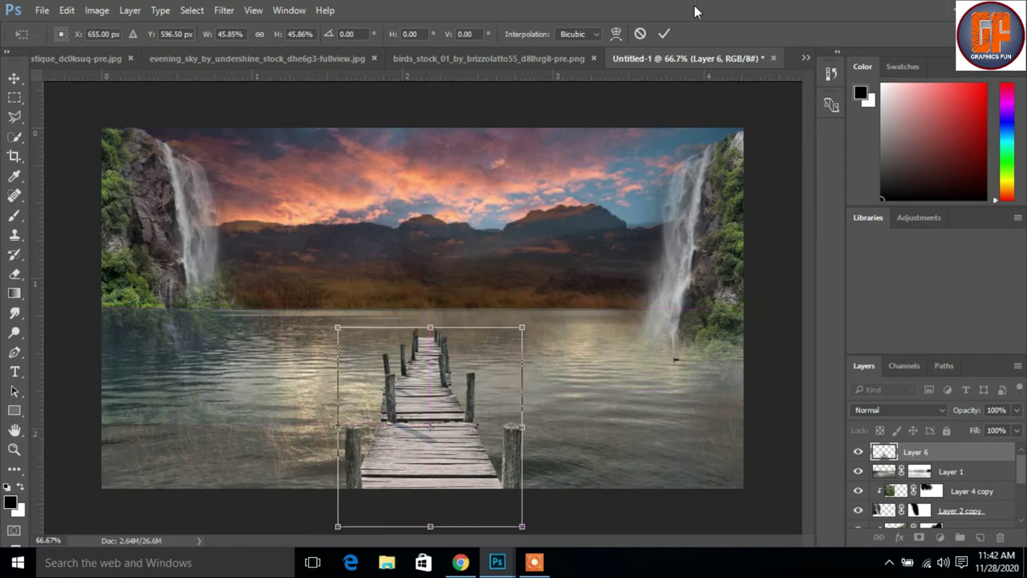
pyautogui.click(664, 35)
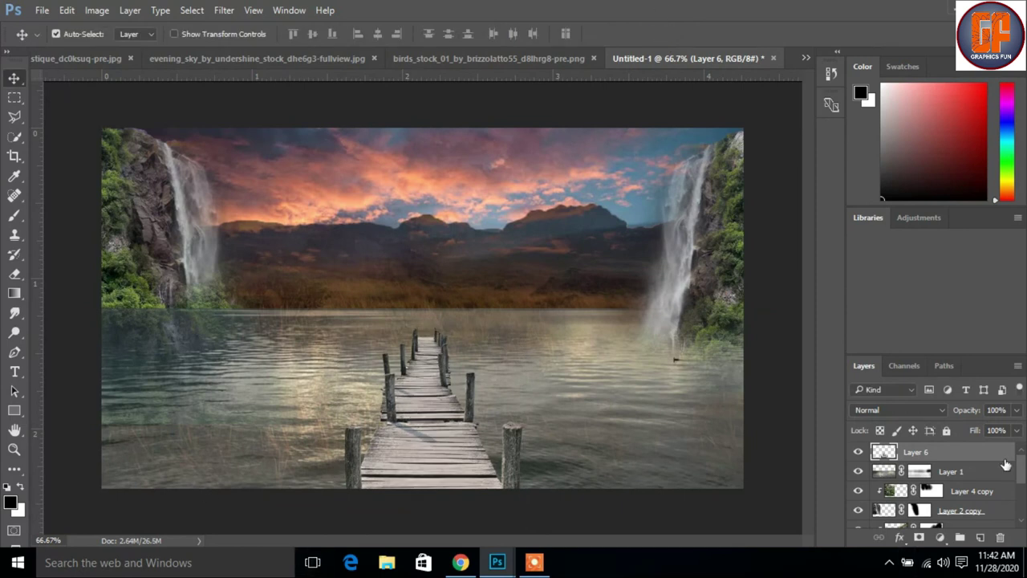
# Add a Curves adjustment clipped to the pier layer, lowering the highlight point to darken the wood.
pyautogui.click(940, 537)
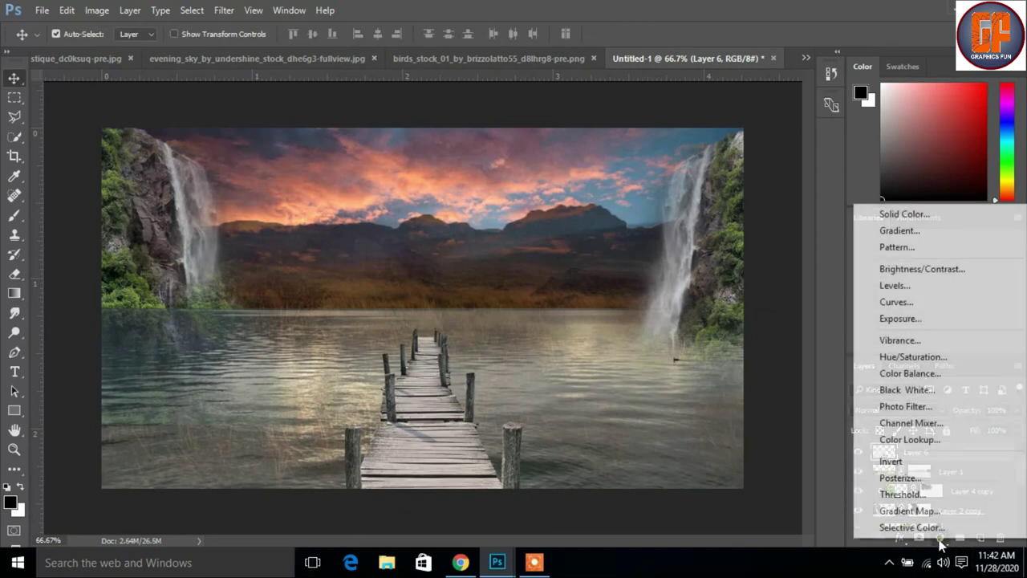
pyautogui.click(907, 301)
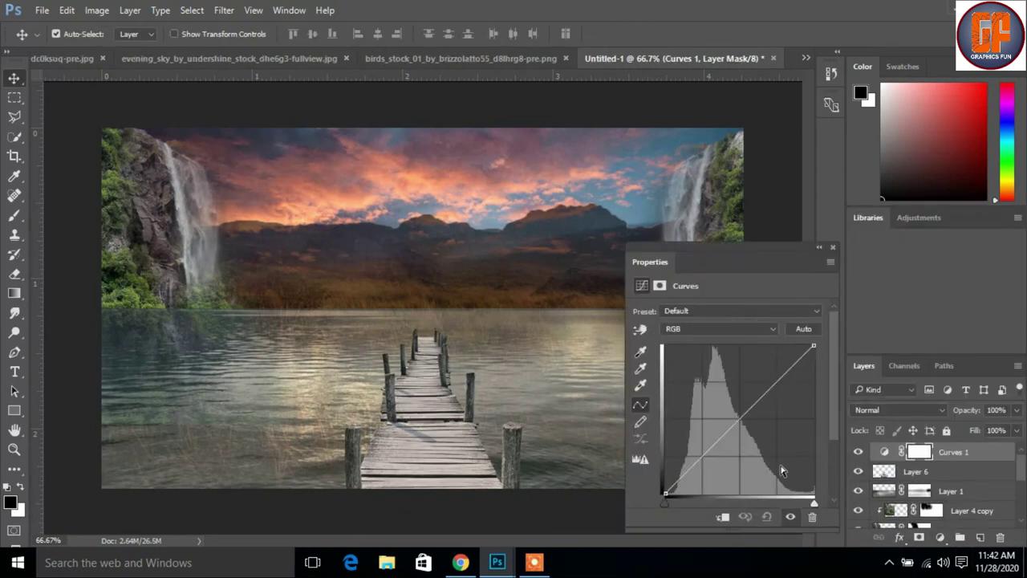
pyautogui.click(723, 518)
pyautogui.moveTo(813, 345)
pyautogui.mouseDown()
pyautogui.moveTo(831, 395)
pyautogui.moveTo(835, 377)
pyautogui.mouseUp()
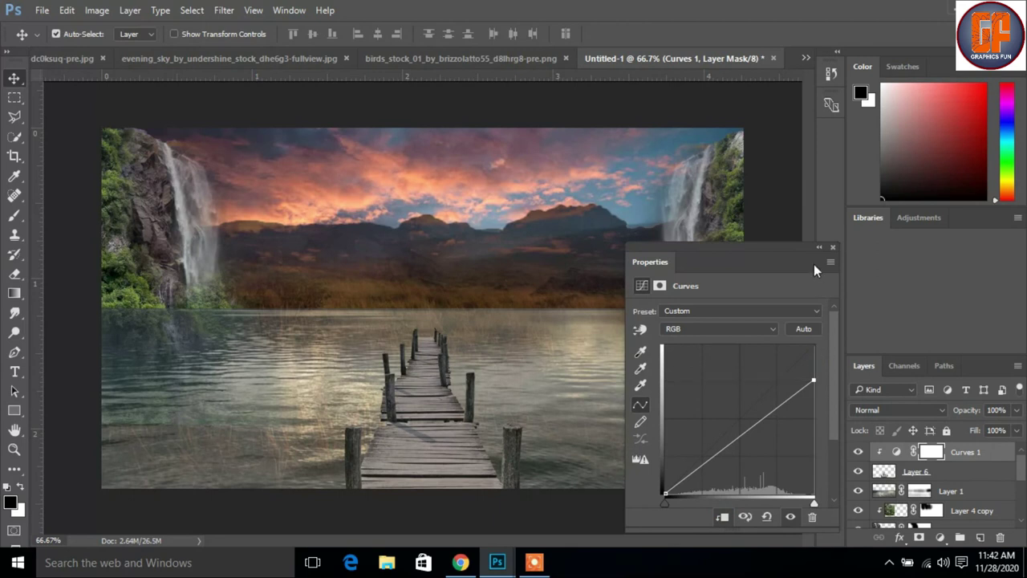
pyautogui.click(834, 248)
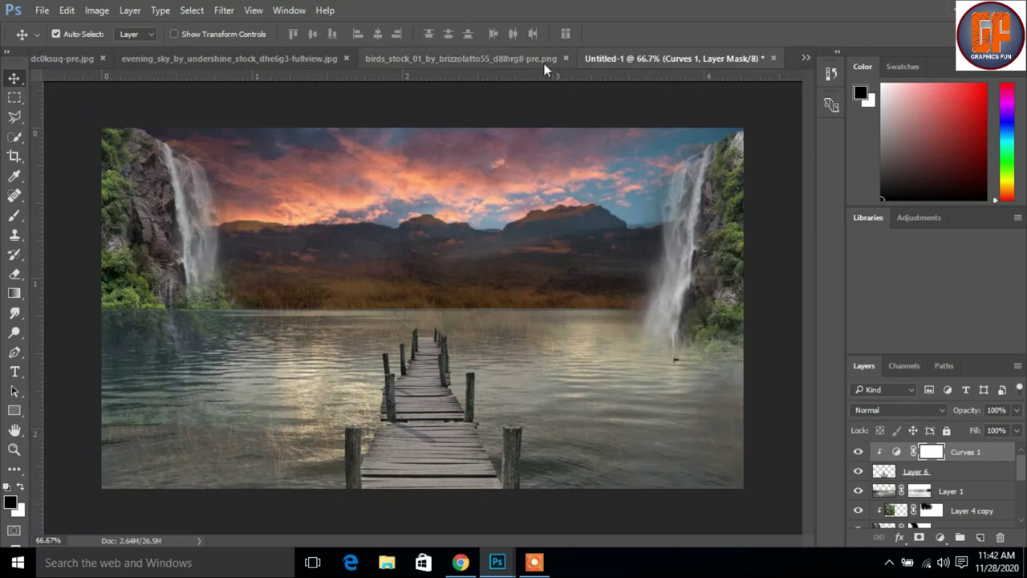
pyautogui.click(805, 59)
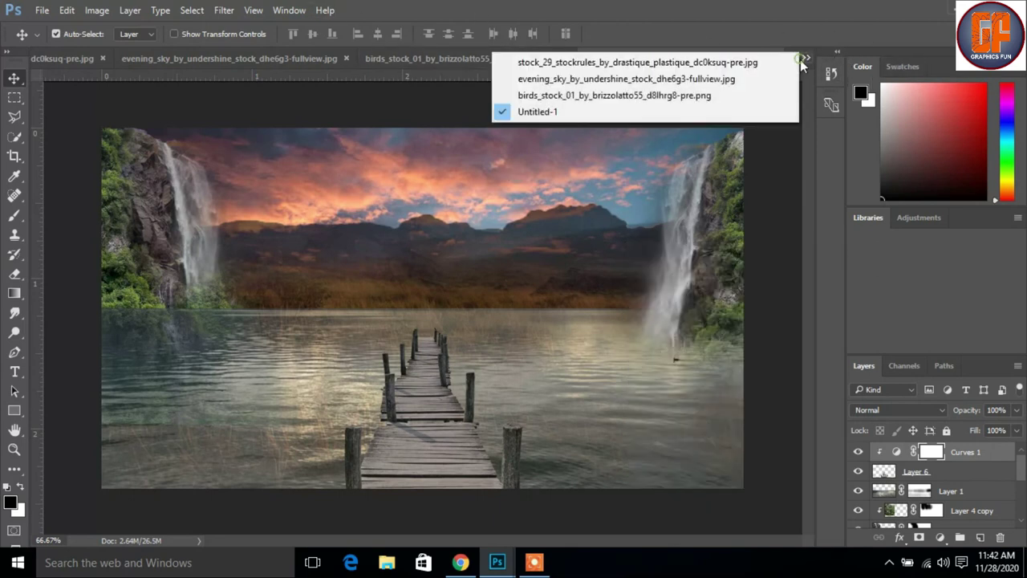
# Drag the red-haired woman with suitcase from stock_29 into the lake composition.
pyautogui.click(682, 62)
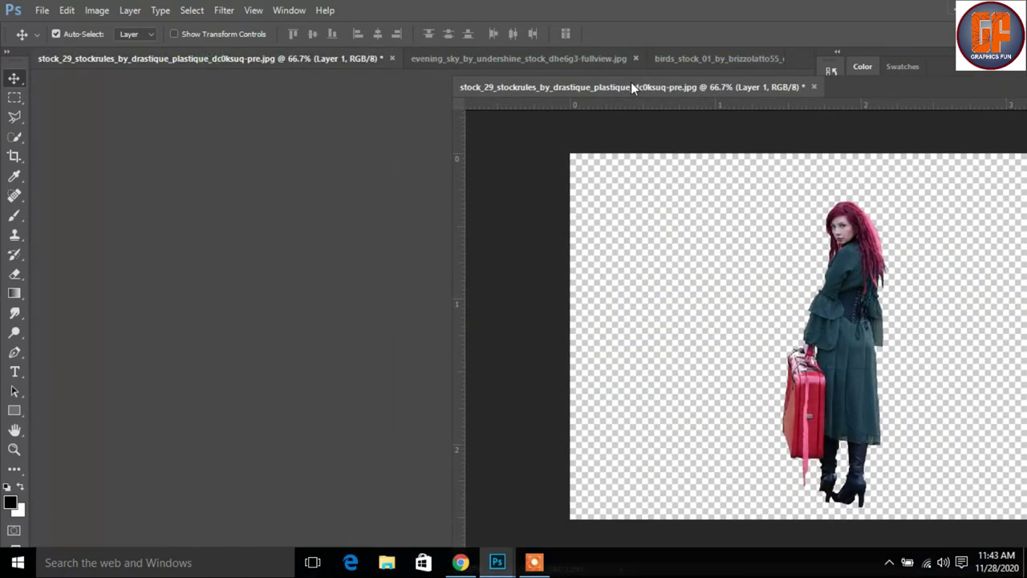
pyautogui.moveTo(208, 63); pyautogui.dragTo(634, 87)
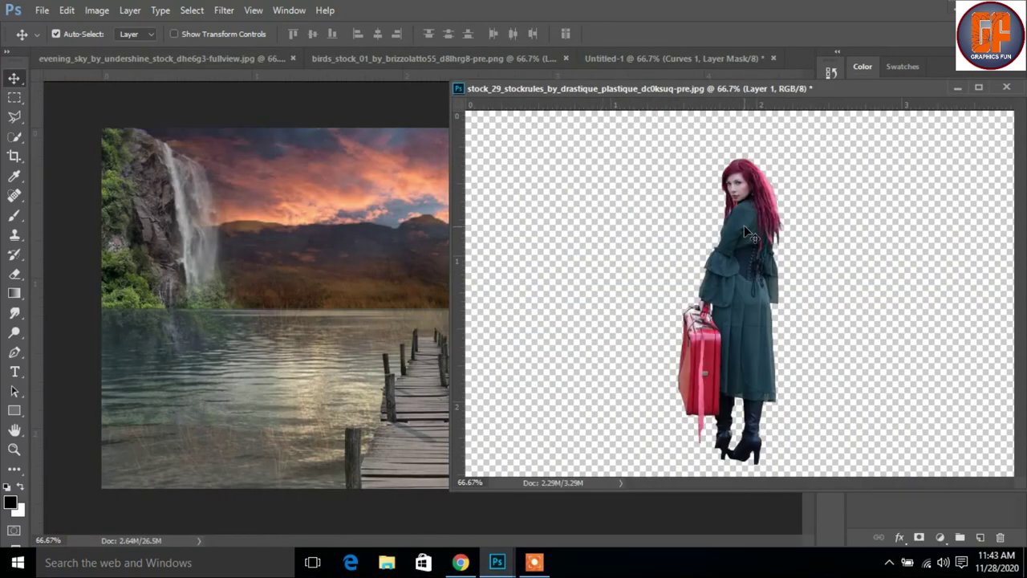
pyautogui.moveTo(744, 227); pyautogui.dragTo(429, 397)
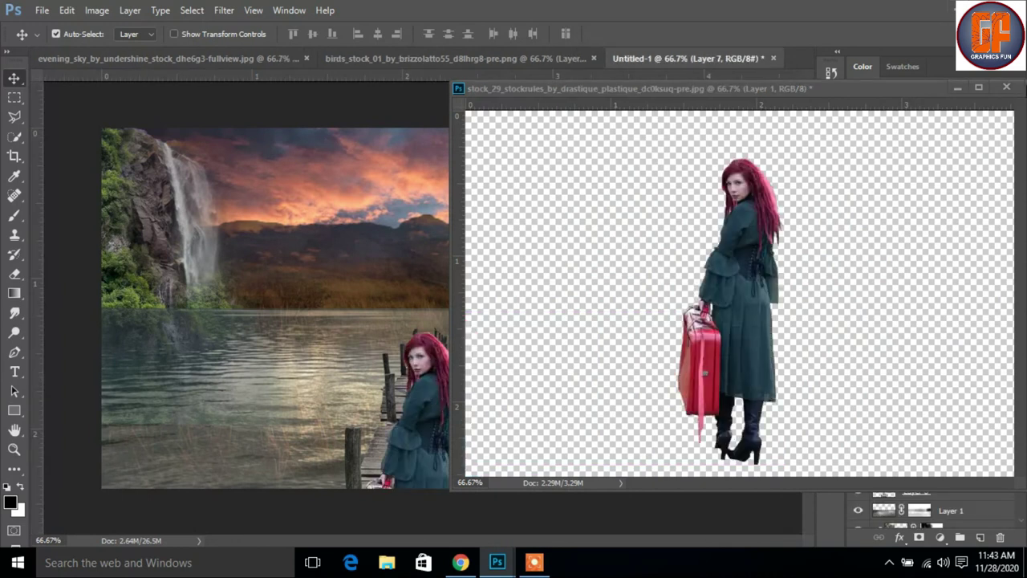
pyautogui.click(955, 88)
pyautogui.click(428, 323)
# Scale the woman to about 40% on the middle of the pier, then add empty Layer 8.
pyautogui.hotkey('ctrl', 't')
pyautogui.moveTo(472, 328); pyautogui.dragTo(470, 329)
pyautogui.moveTo(430, 364); pyautogui.dragTo(416, 388)
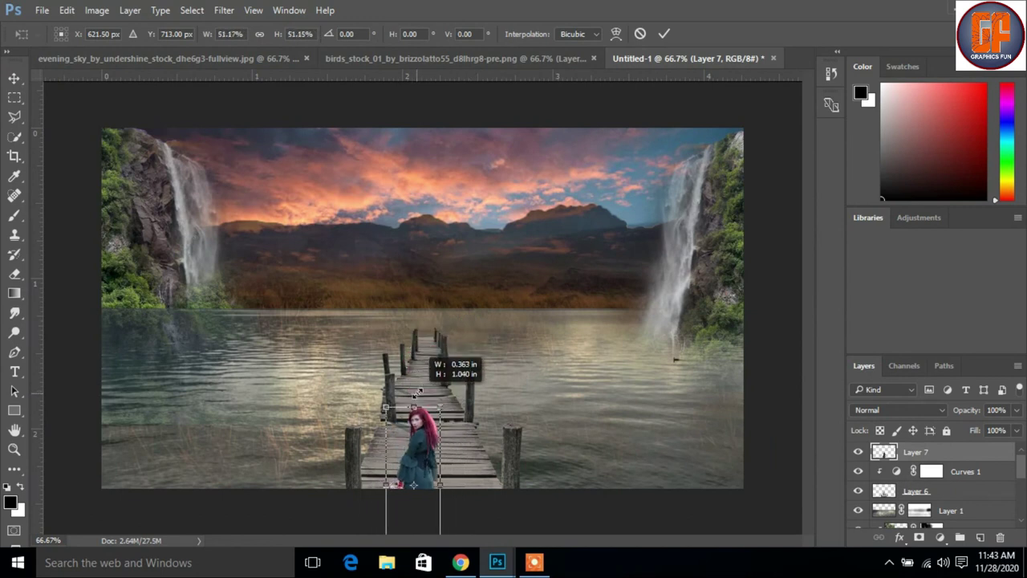
pyautogui.moveTo(405, 425)
pyautogui.mouseDown()
pyautogui.moveTo(440, 371)
pyautogui.moveTo(431, 371)
pyautogui.mouseUp()
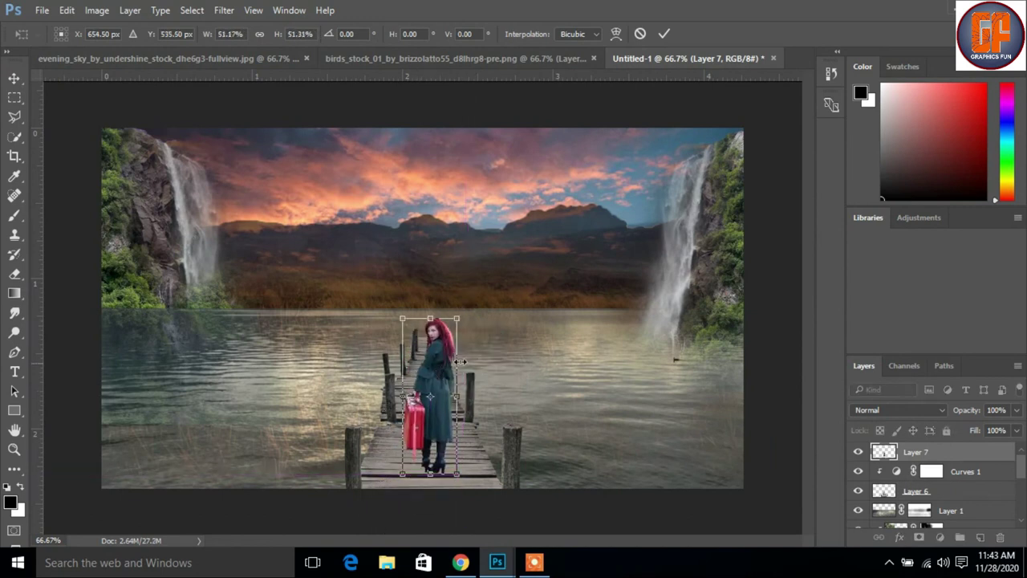
pyautogui.moveTo(457, 318)
pyautogui.mouseDown()
pyautogui.moveTo(438, 375)
pyautogui.moveTo(431, 371)
pyautogui.mouseUp()
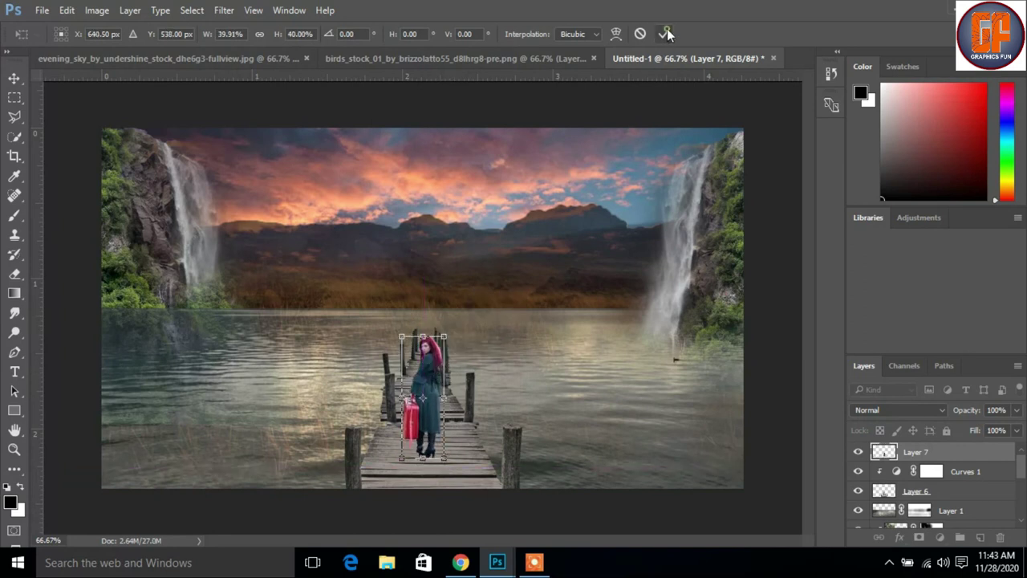
pyautogui.click(665, 33)
pyautogui.click(980, 537)
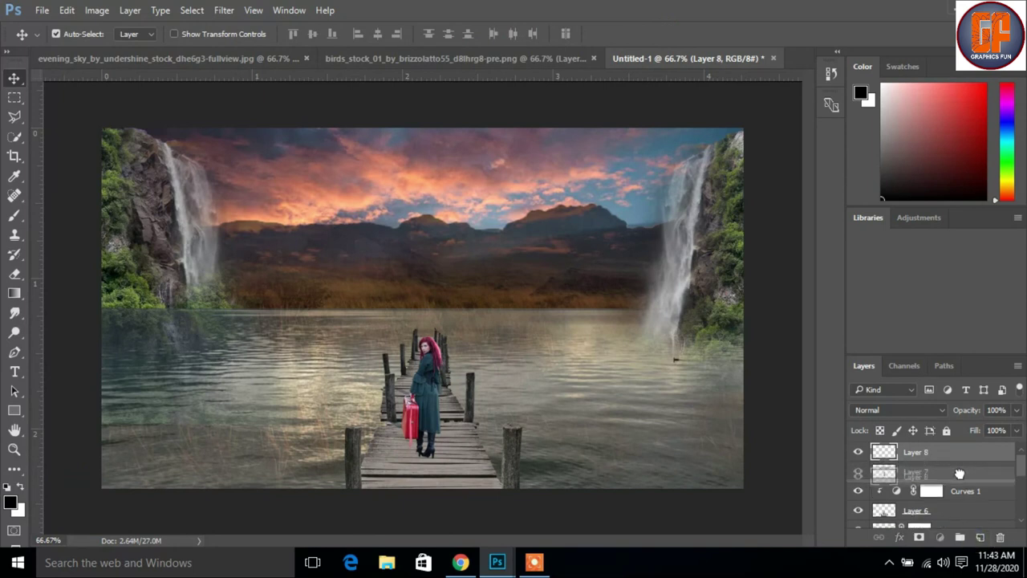
# Move Layer 8 below the woman and paint a dark shadow at her feet at 77% brush opacity.
pyautogui.moveTo(961, 468); pyautogui.dragTo(959, 482)
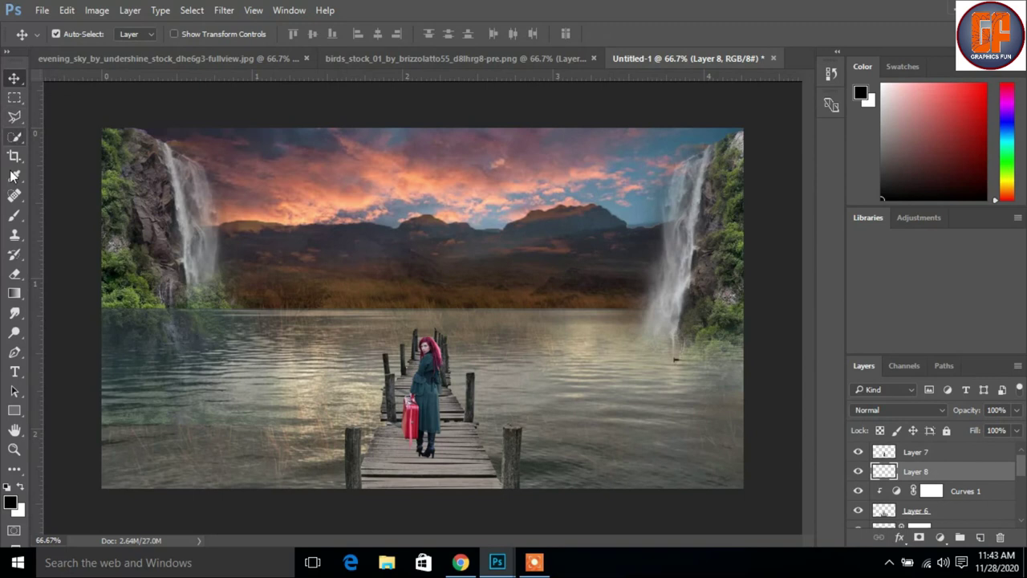
pyautogui.click(15, 215)
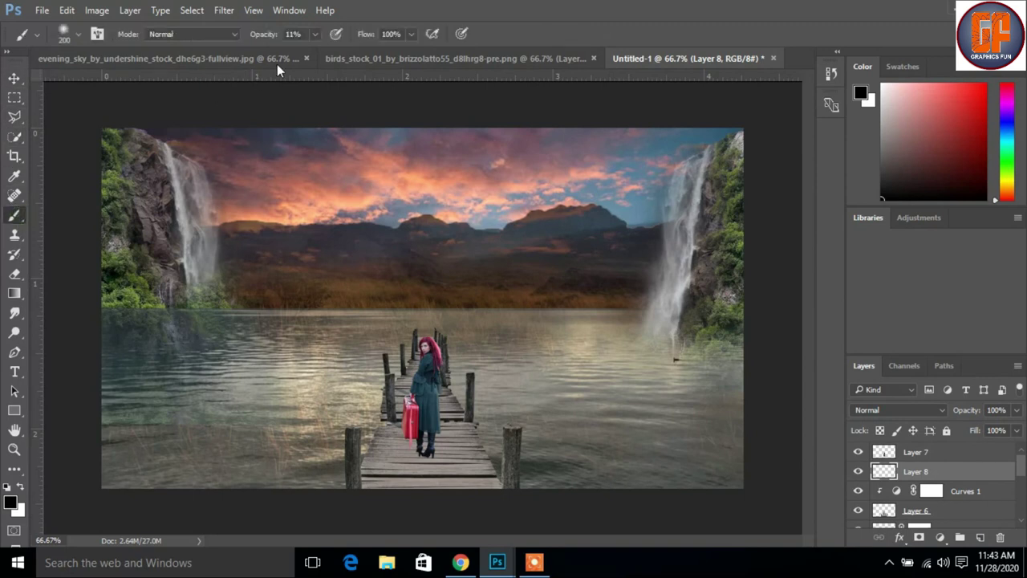
pyautogui.click(314, 34)
pyautogui.moveTo(329, 51); pyautogui.dragTo(360, 51)
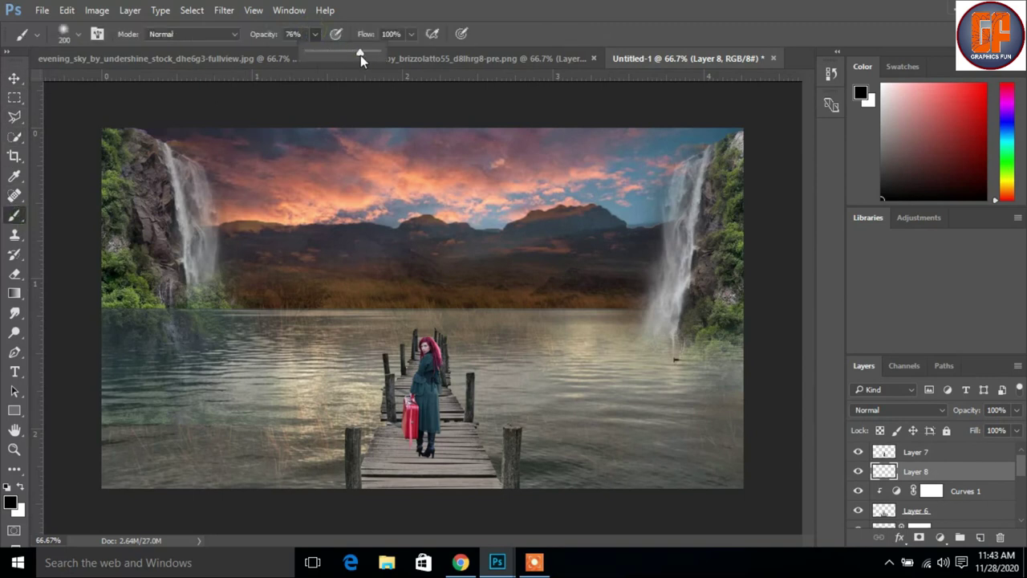
pyautogui.click(316, 35)
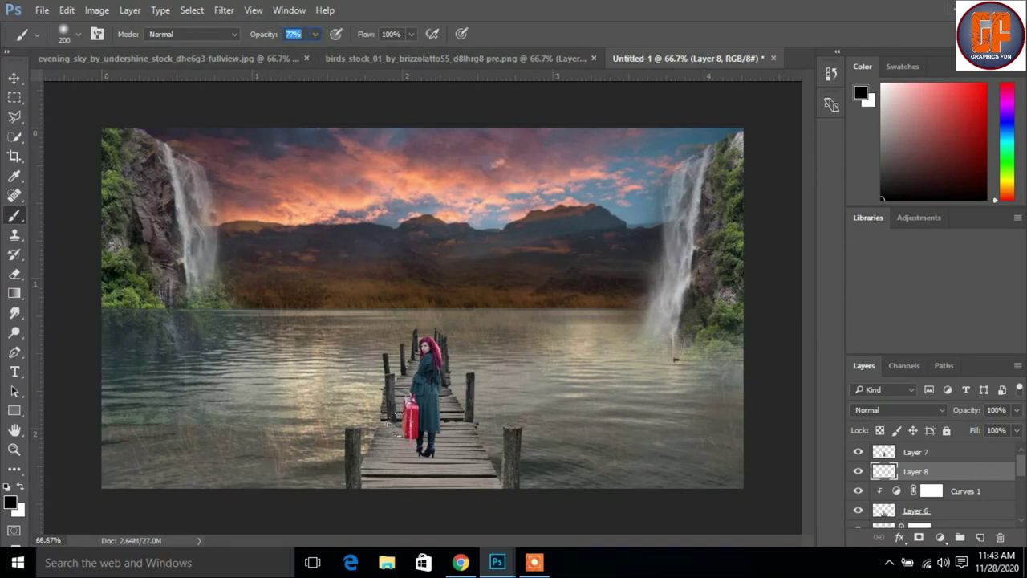
pyautogui.click(428, 448)
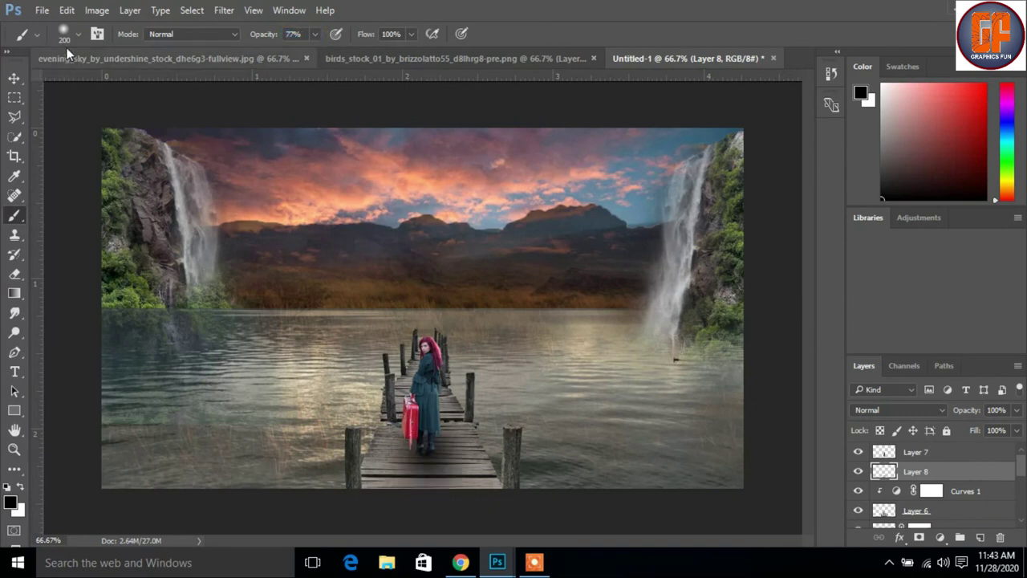
pyautogui.click(14, 77)
# Squash the shadow to about 18% height and 127% width beneath her feet.
pyautogui.hotkey('ctrl', 't')
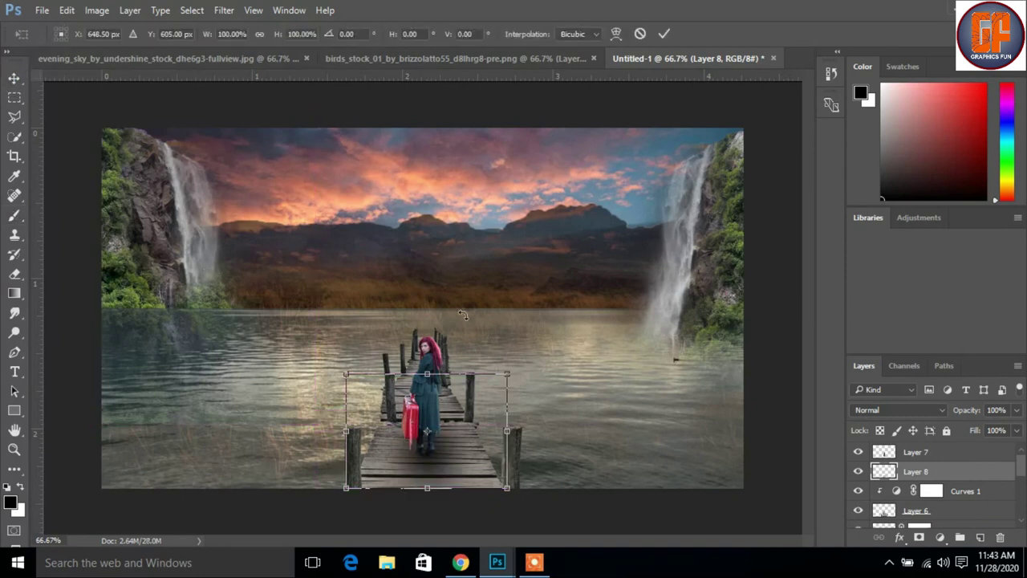
pyautogui.moveTo(427, 374); pyautogui.dragTo(430, 455)
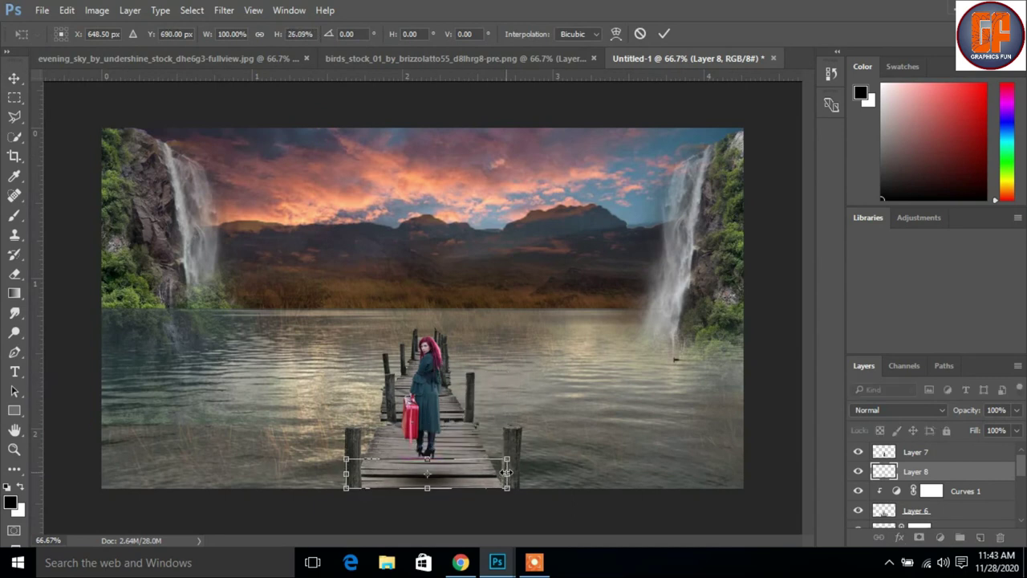
pyautogui.moveTo(506, 472); pyautogui.dragTo(551, 473)
pyautogui.moveTo(476, 480)
pyautogui.mouseDown()
pyautogui.moveTo(423, 449)
pyautogui.moveTo(462, 461)
pyautogui.mouseUp()
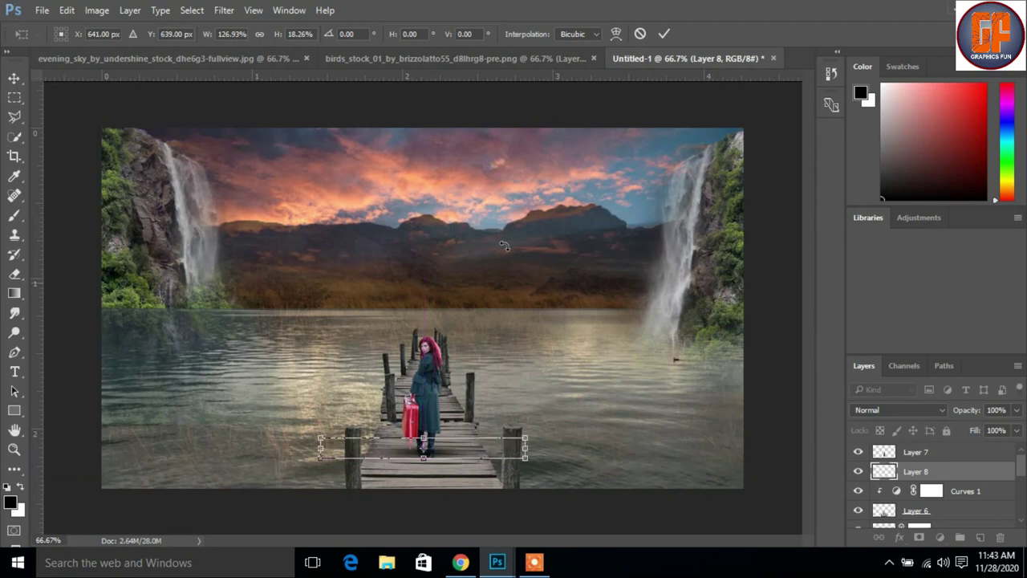
pyautogui.click(665, 34)
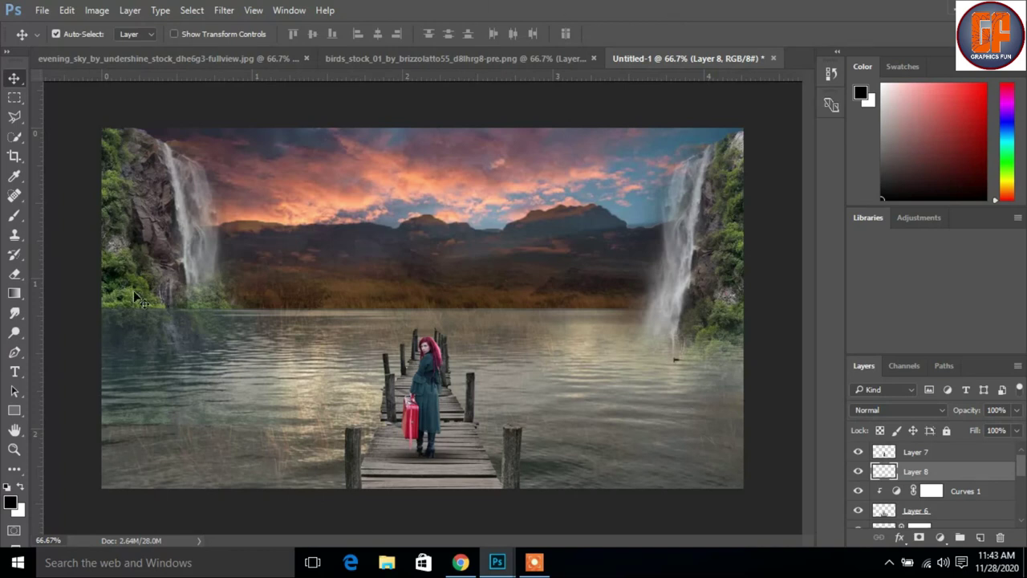
# Drag the flying birds image into the lake composition as Layer 9 and close its window.
pyautogui.click(510, 60)
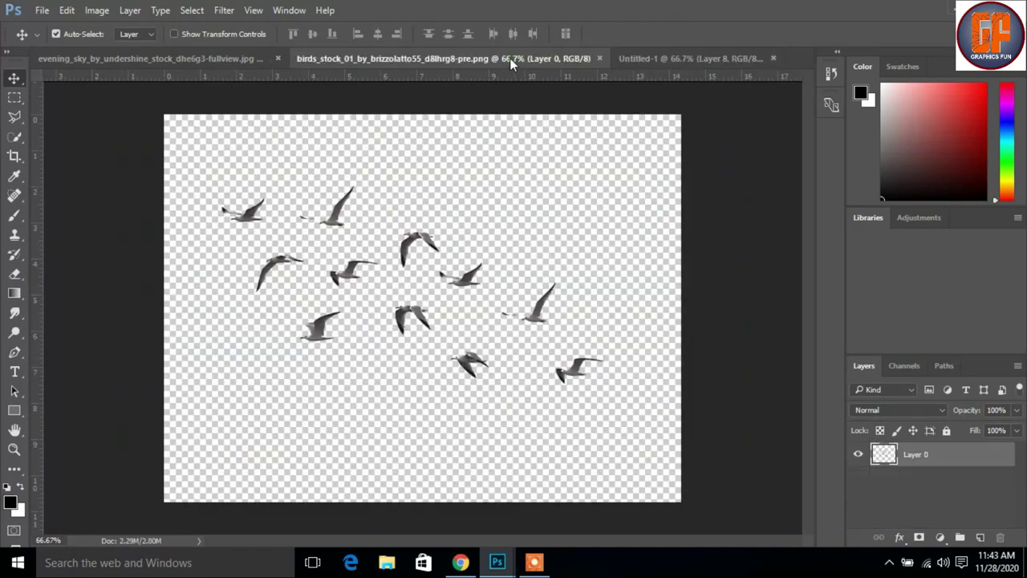
pyautogui.click(155, 57)
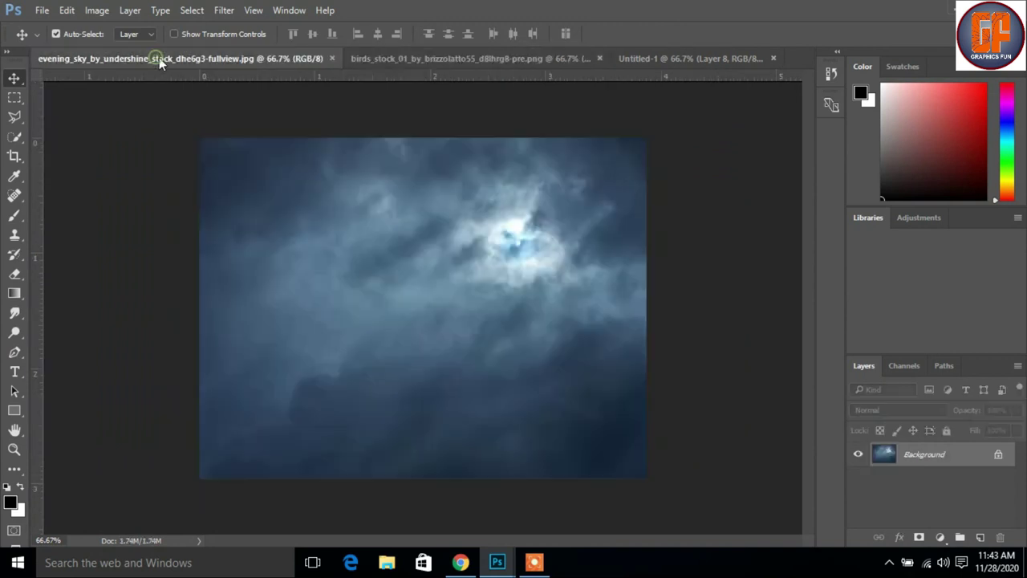
pyautogui.click(518, 60)
pyautogui.moveTo(525, 60); pyautogui.dragTo(773, 124)
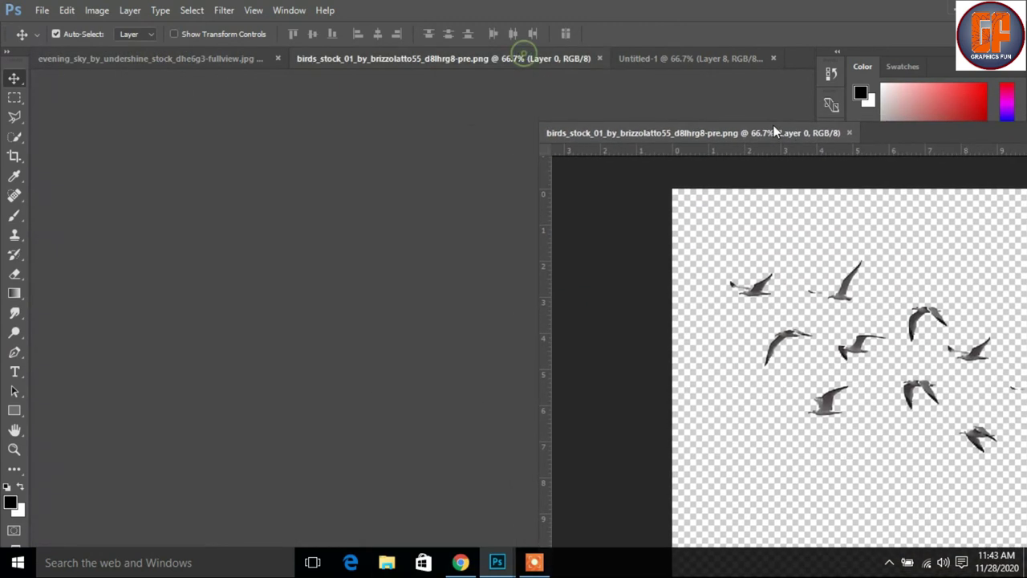
pyautogui.click(422, 62)
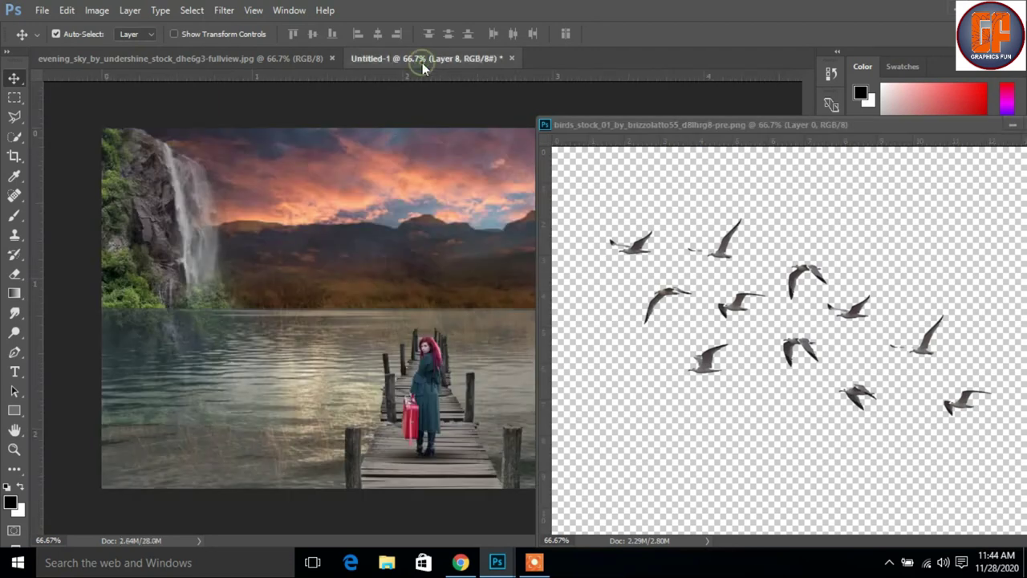
pyautogui.moveTo(815, 279)
pyautogui.mouseDown()
pyautogui.moveTo(505, 196)
pyautogui.moveTo(467, 212)
pyautogui.mouseUp()
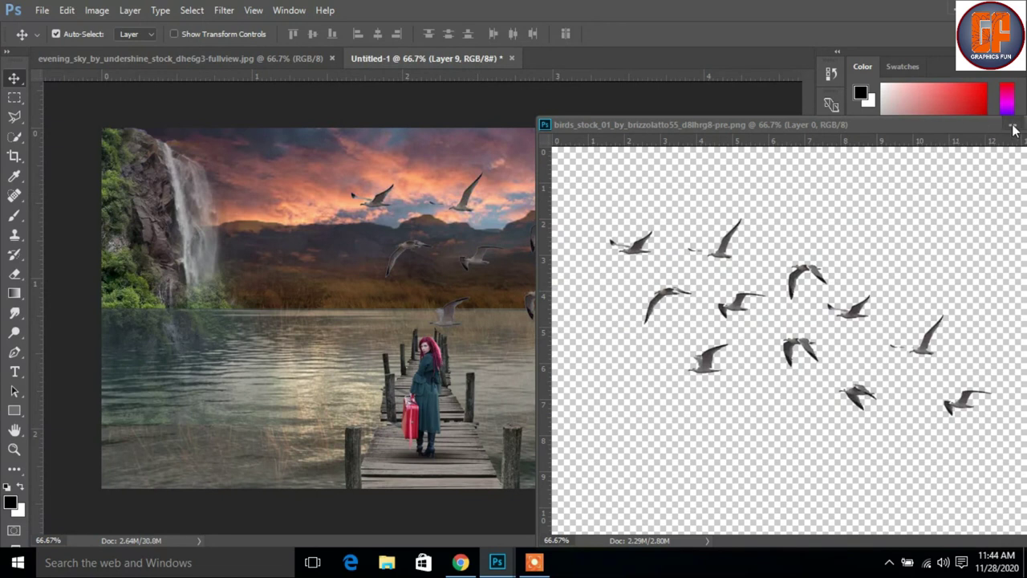
pyautogui.click(1005, 126)
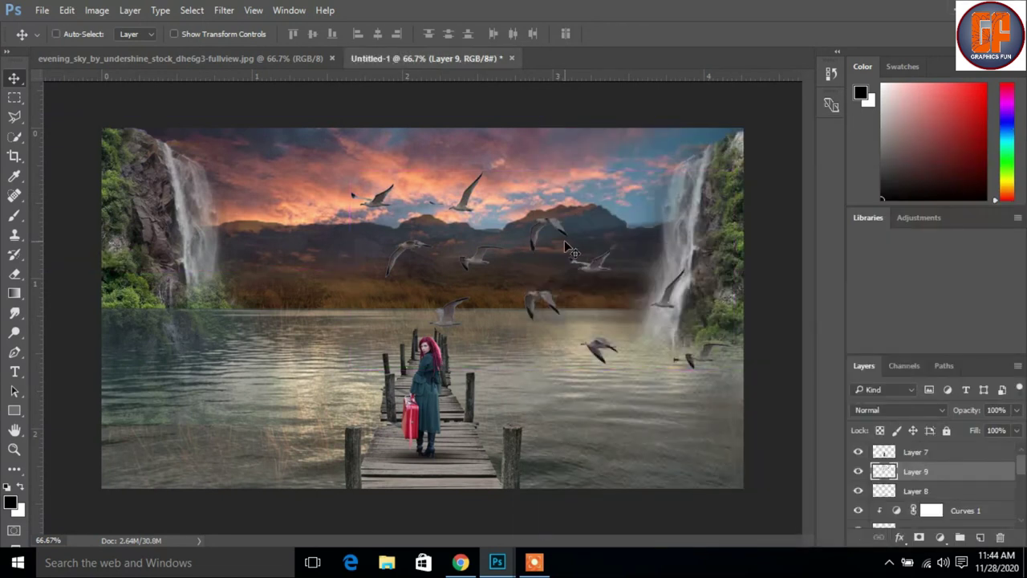
# Scale the birds to about 33%, move them to the upper-right sky, and tilt them -4.5°.
pyautogui.hotkey('ctrl', 't')
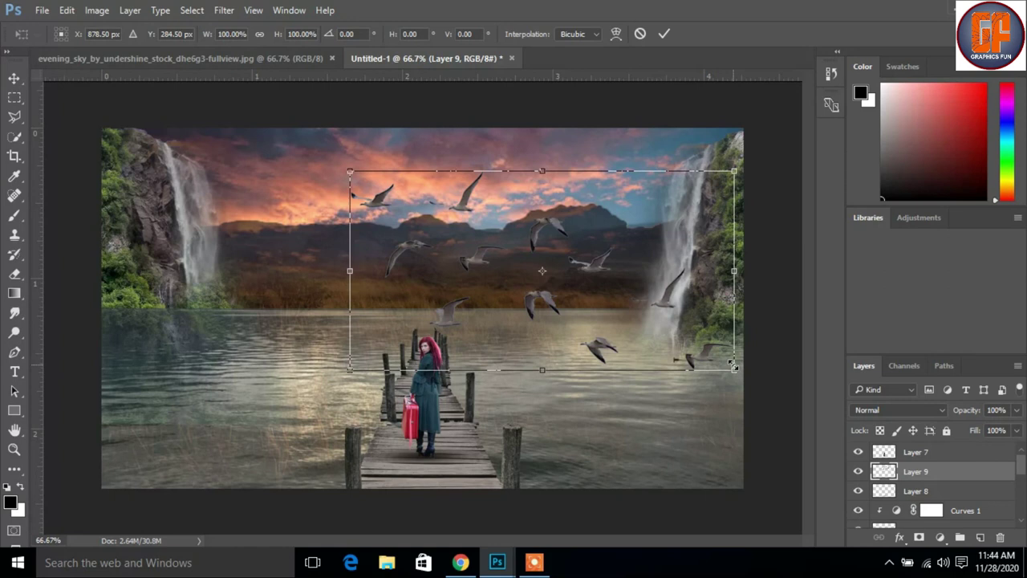
pyautogui.moveTo(733, 366); pyautogui.dragTo(621, 311)
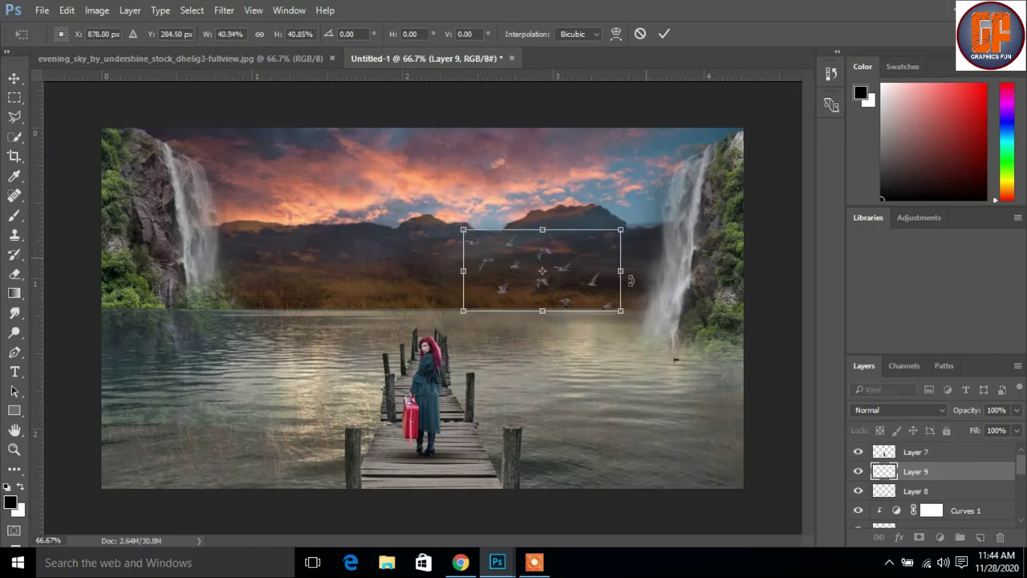
pyautogui.moveTo(597, 290); pyautogui.dragTo(632, 160)
pyautogui.moveTo(667, 206); pyautogui.dragTo(681, 191)
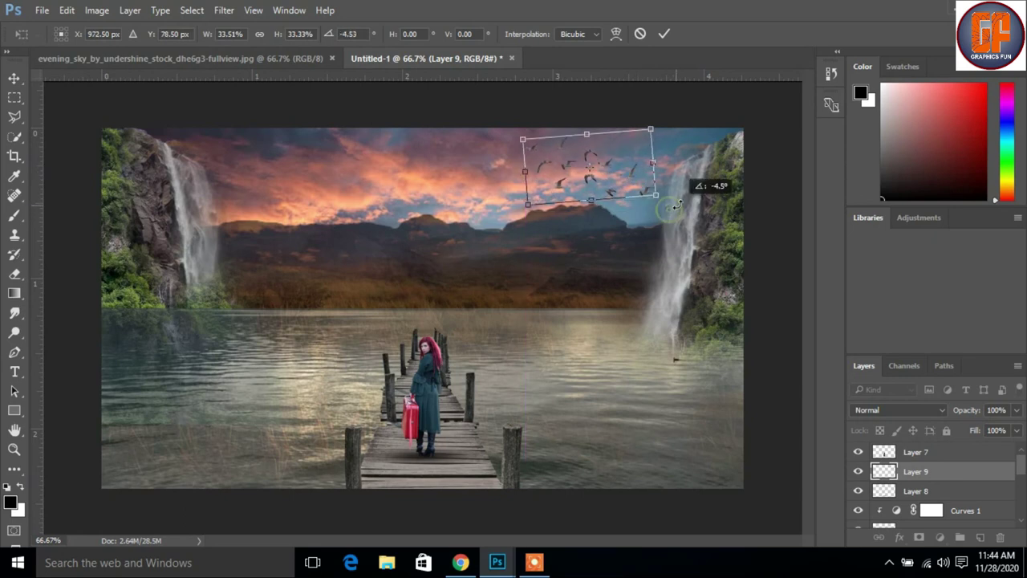
pyautogui.click(662, 36)
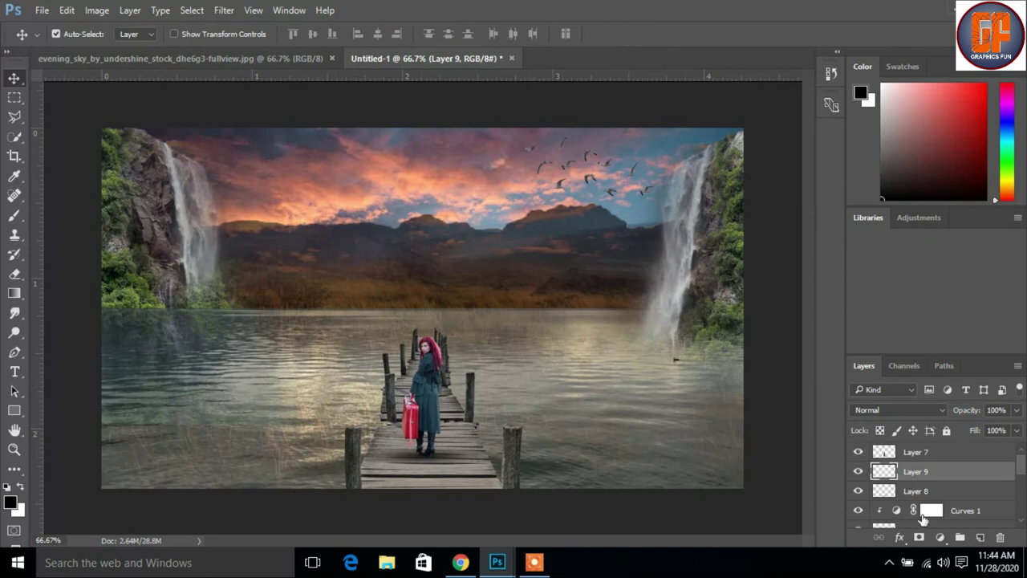
# Target Layer 1's mask and brush along the horizon behind the mountains.
pyautogui.scroll(-2, 1025, 479)
pyautogui.scroll(-1, 1025, 480)
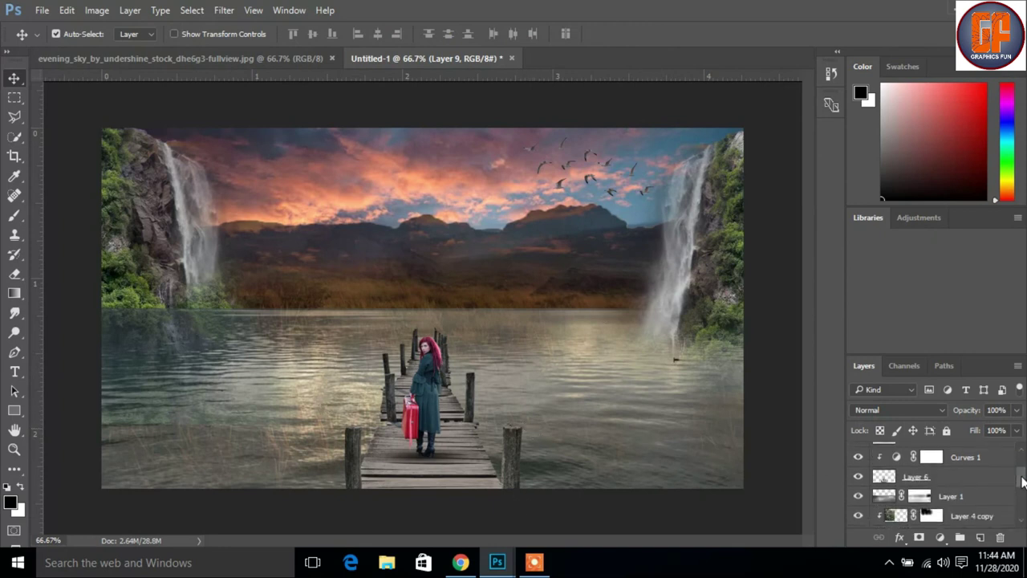
pyautogui.scroll(-1, 964, 490)
pyautogui.click(924, 491)
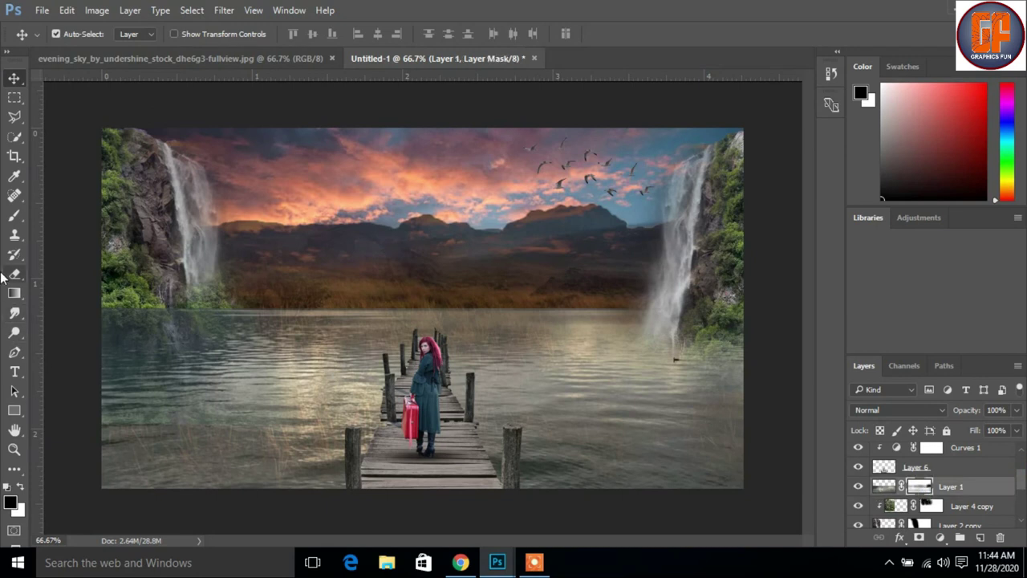
pyautogui.click(13, 216)
pyautogui.moveTo(199, 265); pyautogui.dragTo(301, 258)
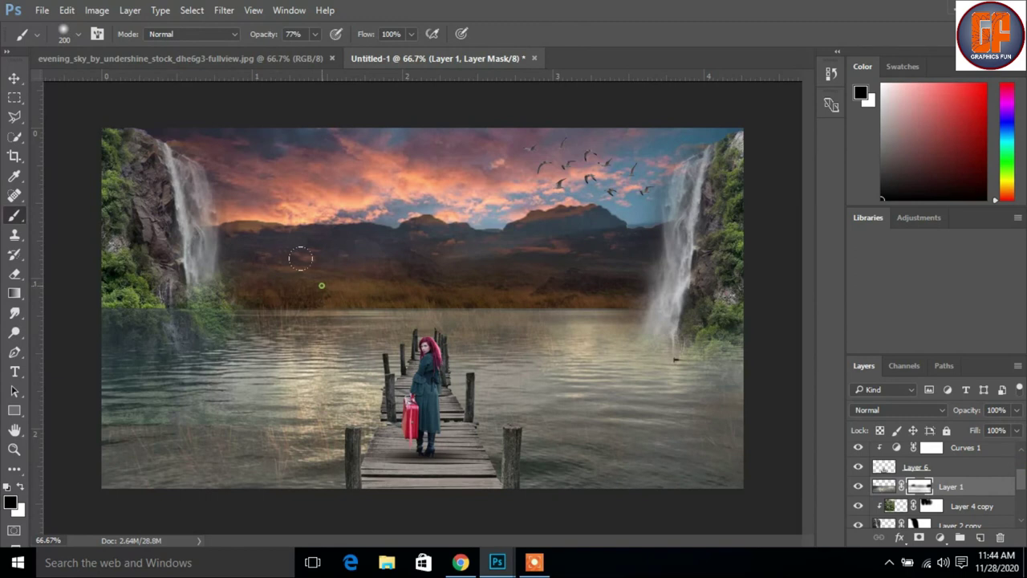
# Paint the mask at 12% opacity to reveal left-waterfall foliage and soften the waterline.
pyautogui.press('[')
pyautogui.click(314, 34)
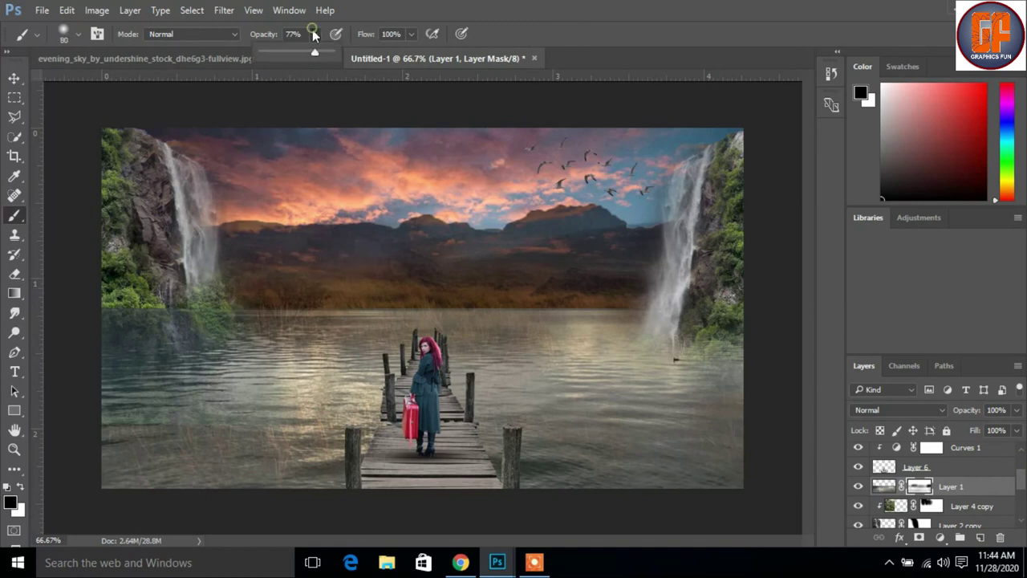
pyautogui.click(315, 33)
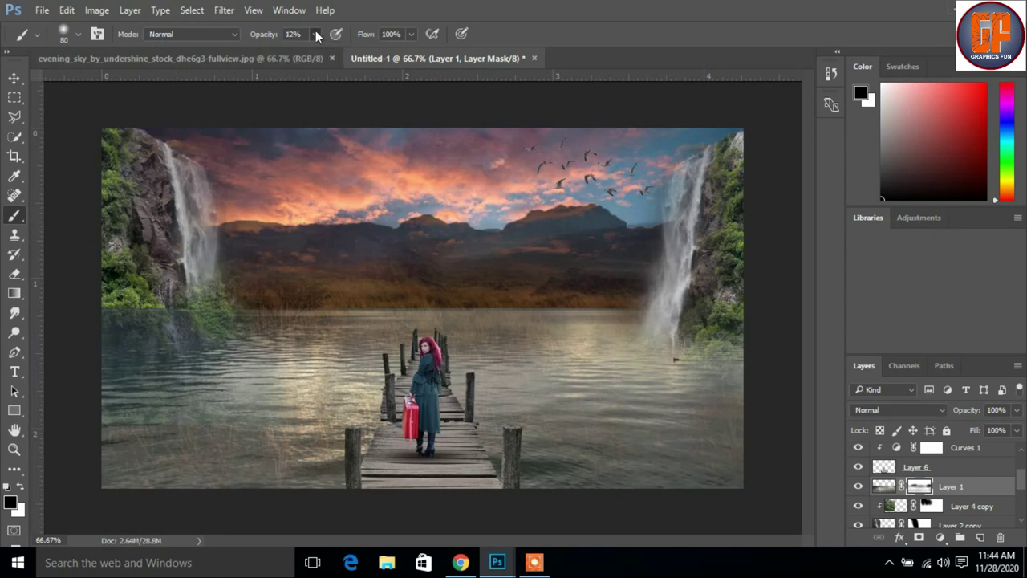
pyautogui.click(291, 310)
pyautogui.moveTo(265, 295); pyautogui.dragTo(101, 301)
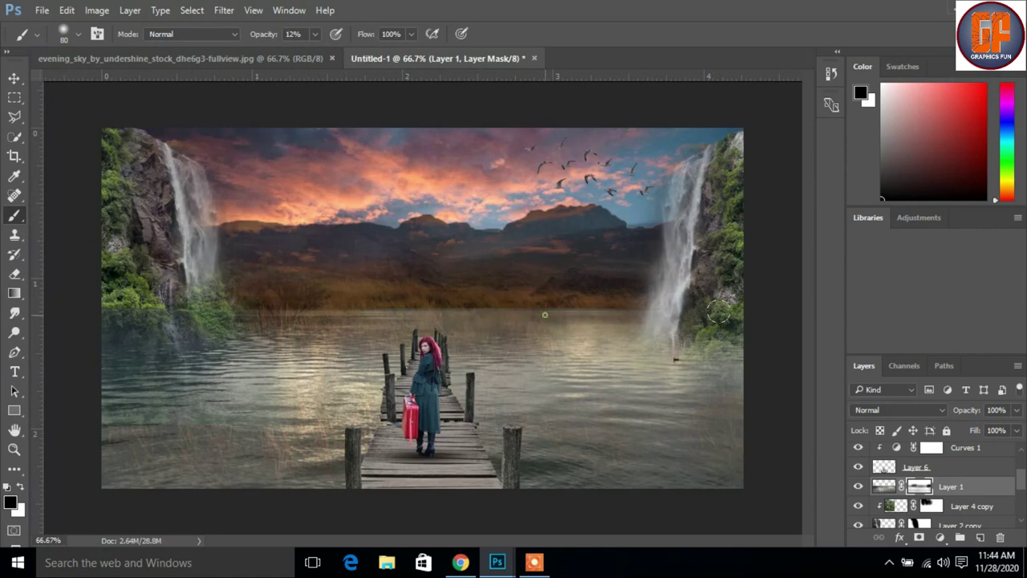
pyautogui.moveTo(491, 299); pyautogui.dragTo(490, 312)
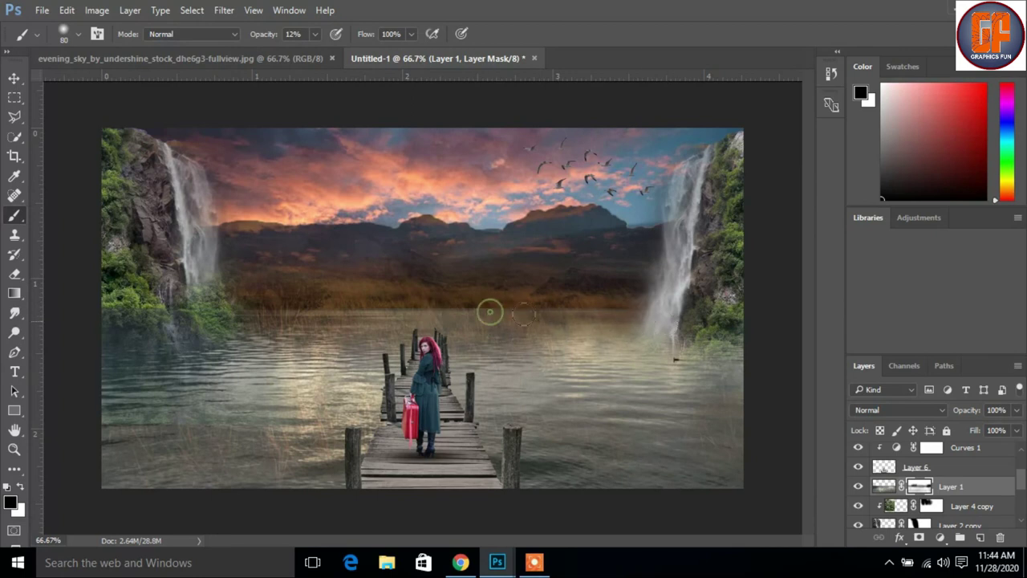
pyautogui.click(522, 299)
pyautogui.click(15, 75)
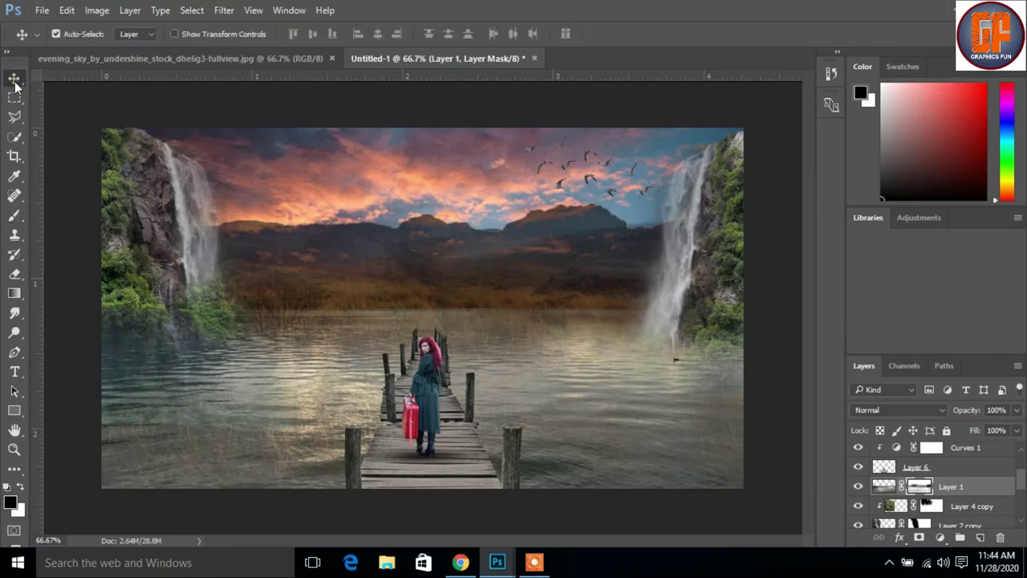
# Bring the evening sky cloud image into the composition and move Layer 10 to the top.
pyautogui.click(295, 65)
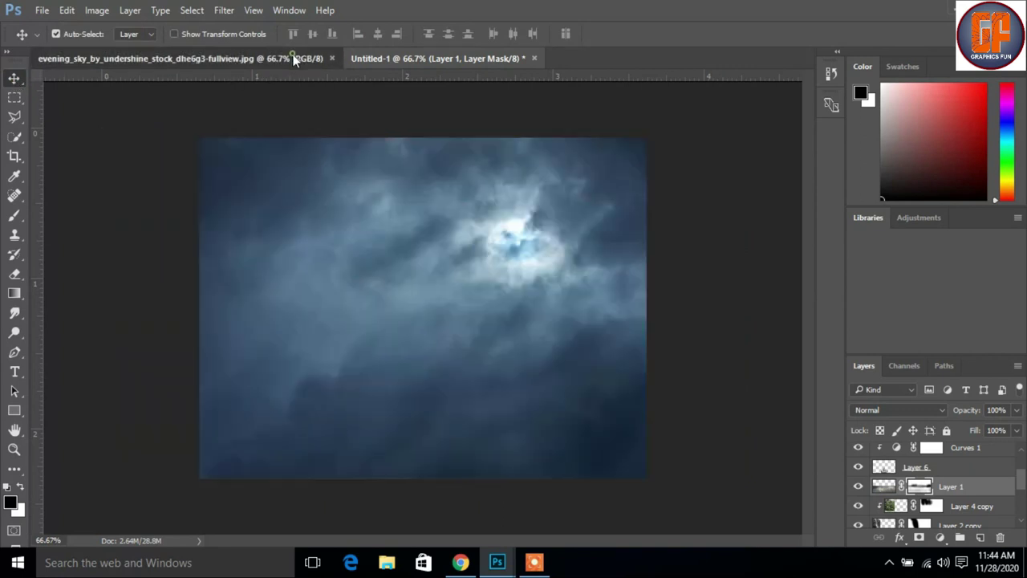
pyautogui.moveTo(295, 64); pyautogui.dragTo(687, 164)
pyautogui.moveTo(706, 319)
pyautogui.mouseDown()
pyautogui.moveTo(317, 274)
pyautogui.moveTo(305, 291)
pyautogui.mouseUp()
pyautogui.click(834, 168)
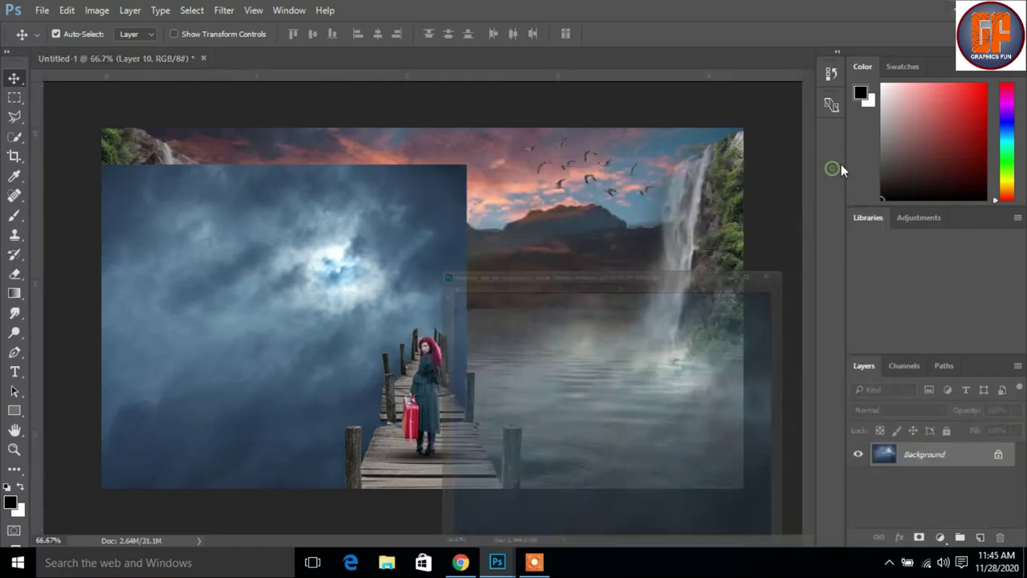
pyautogui.moveTo(963, 517); pyautogui.dragTo(964, 460)
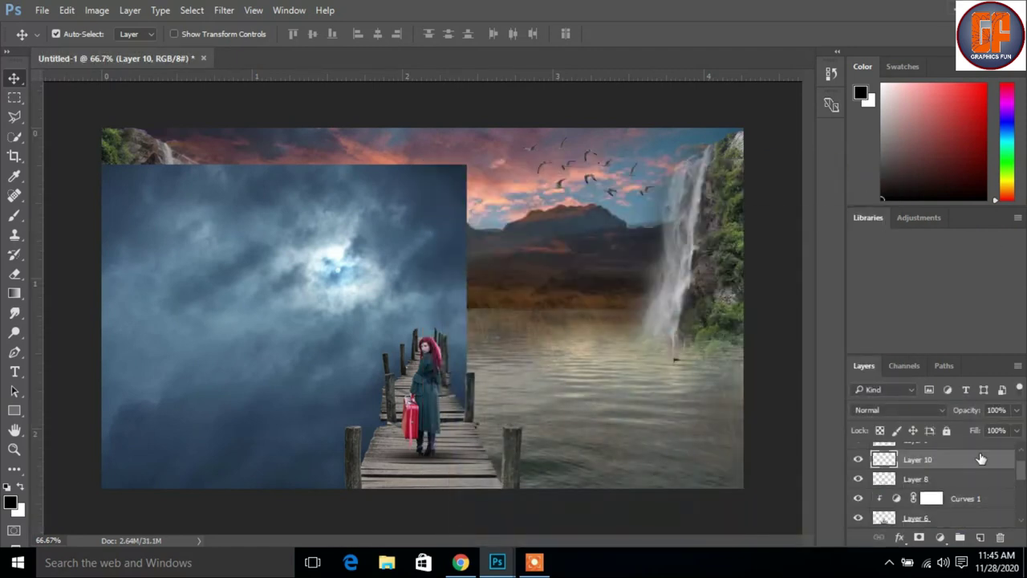
pyautogui.scroll(2, 1019, 474)
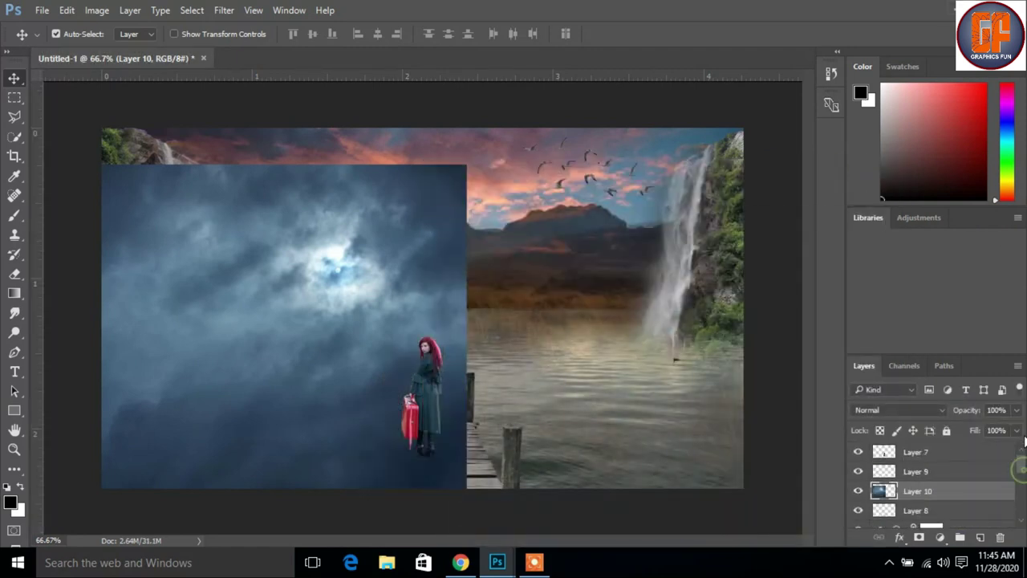
pyautogui.moveTo(981, 491); pyautogui.dragTo(983, 446)
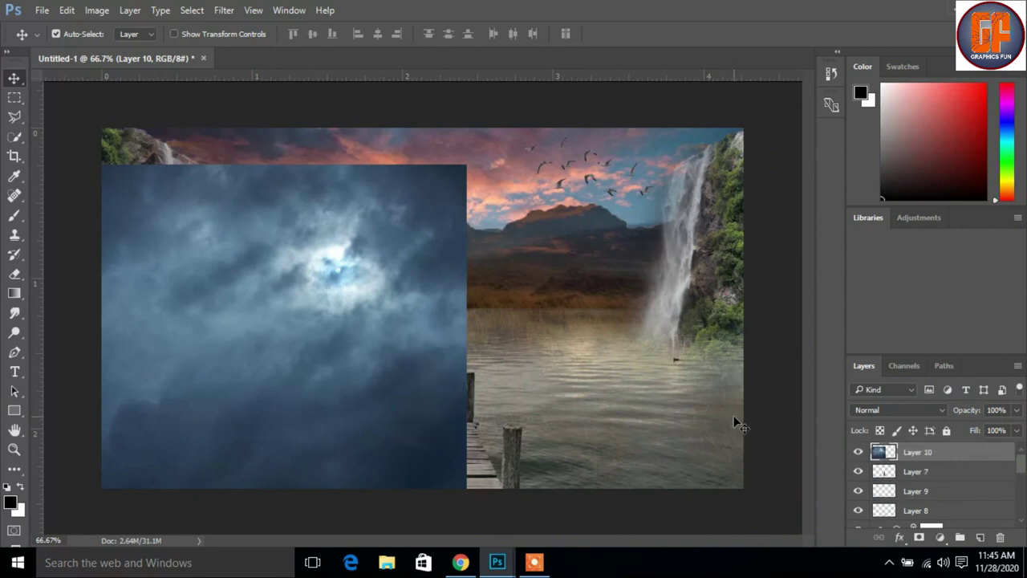
pyautogui.press('ctrl')
# Enlarge the cloud layer past 150% and stretch it to cover the whole canvas.
pyautogui.hotkey('ctrl', 't')
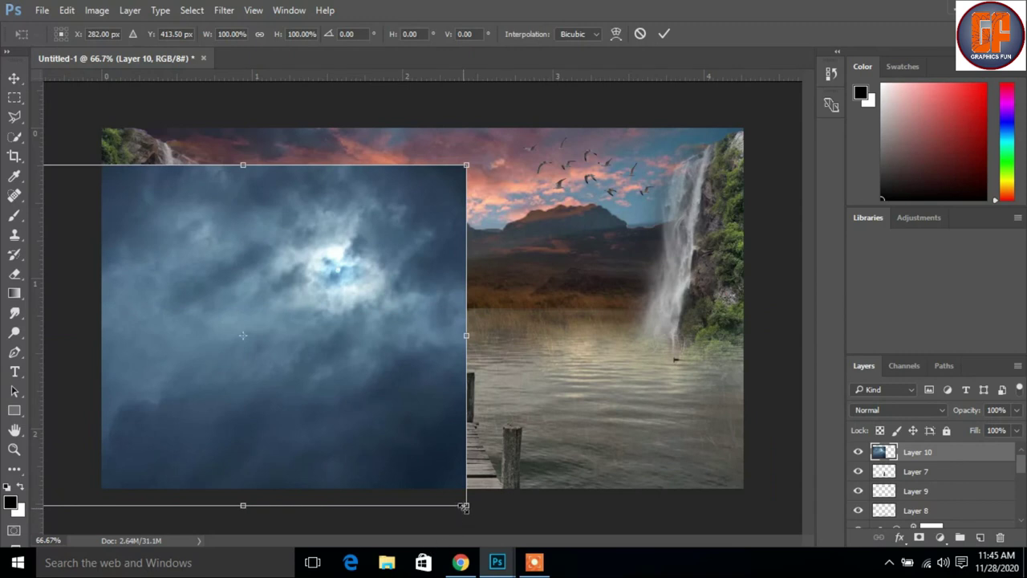
pyautogui.moveTo(464, 504); pyautogui.dragTo(581, 571)
pyautogui.moveTo(384, 435); pyautogui.dragTo(626, 355)
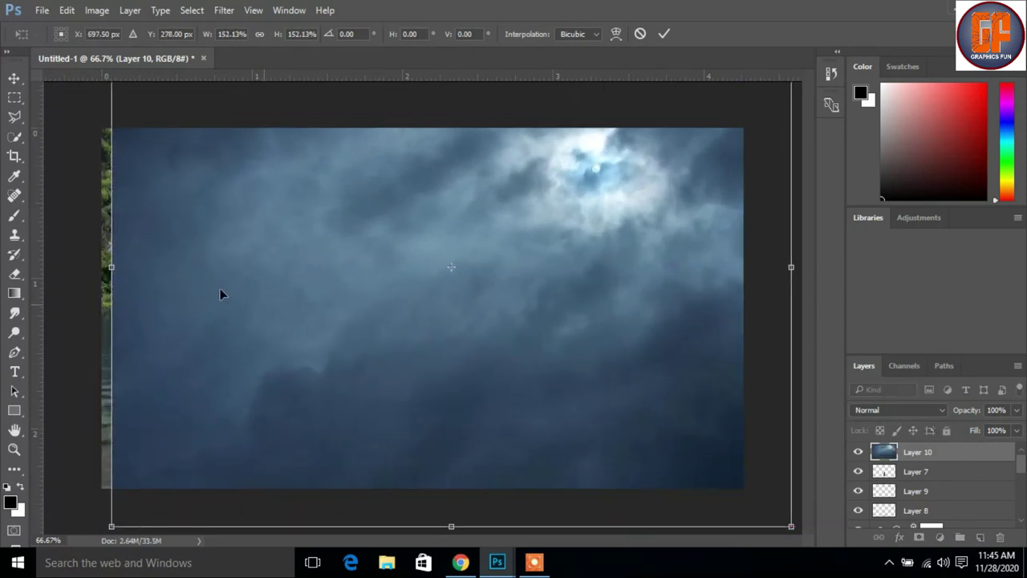
pyautogui.moveTo(112, 268); pyautogui.dragTo(82, 268)
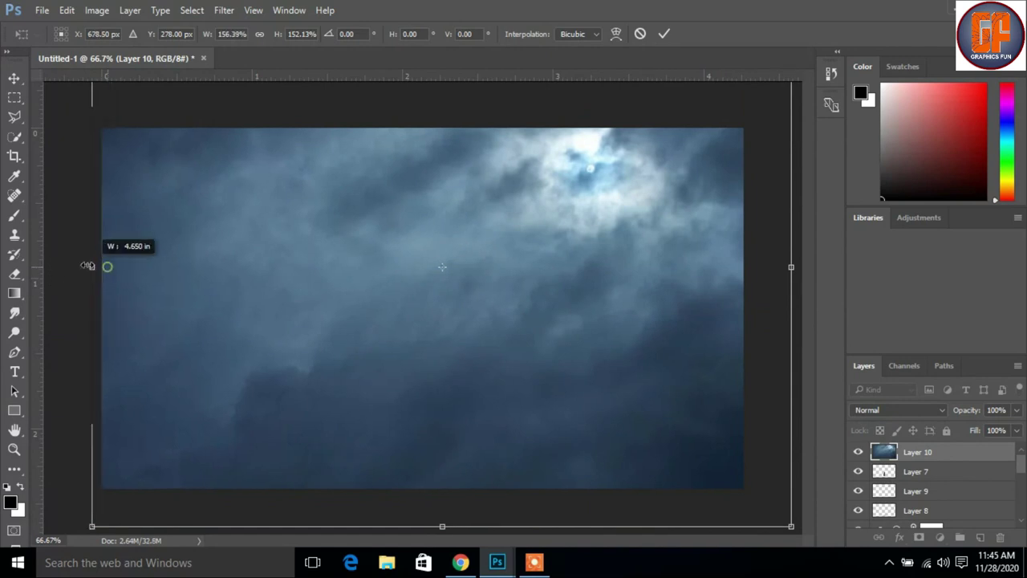
# Commit the cloud transform, add a mask, and paint away clouds over the centre and right cliff.
pyautogui.click(664, 34)
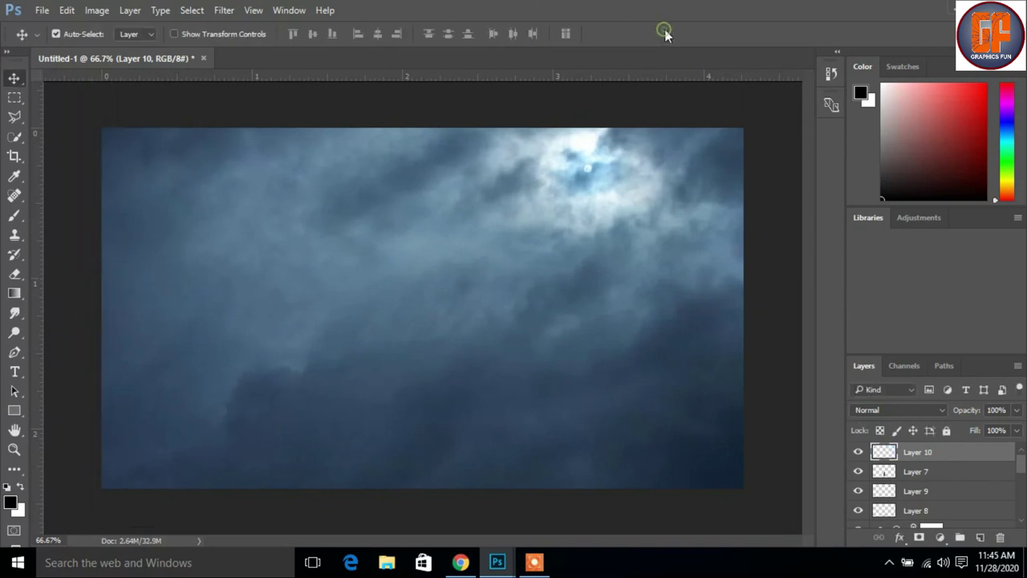
pyautogui.click(919, 537)
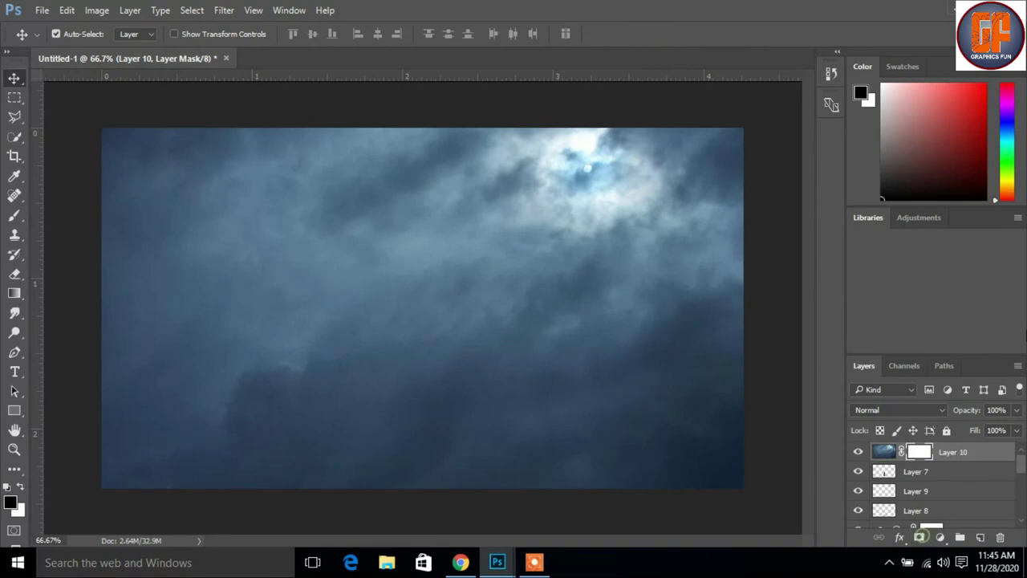
pyautogui.click(14, 216)
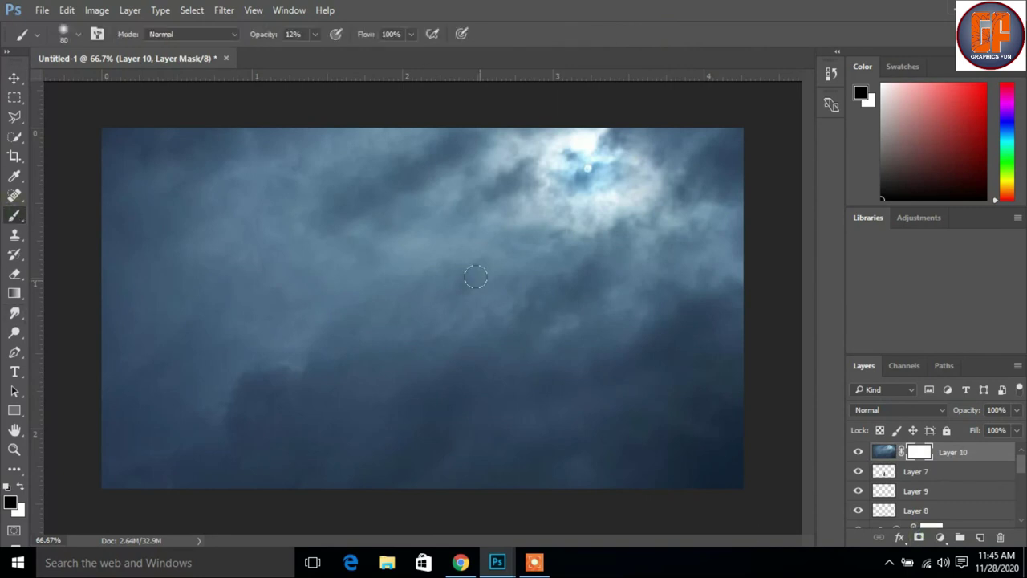
pyautogui.press(']')
pyautogui.press(']')
pyautogui.moveTo(592, 291); pyautogui.dragTo(679, 212)
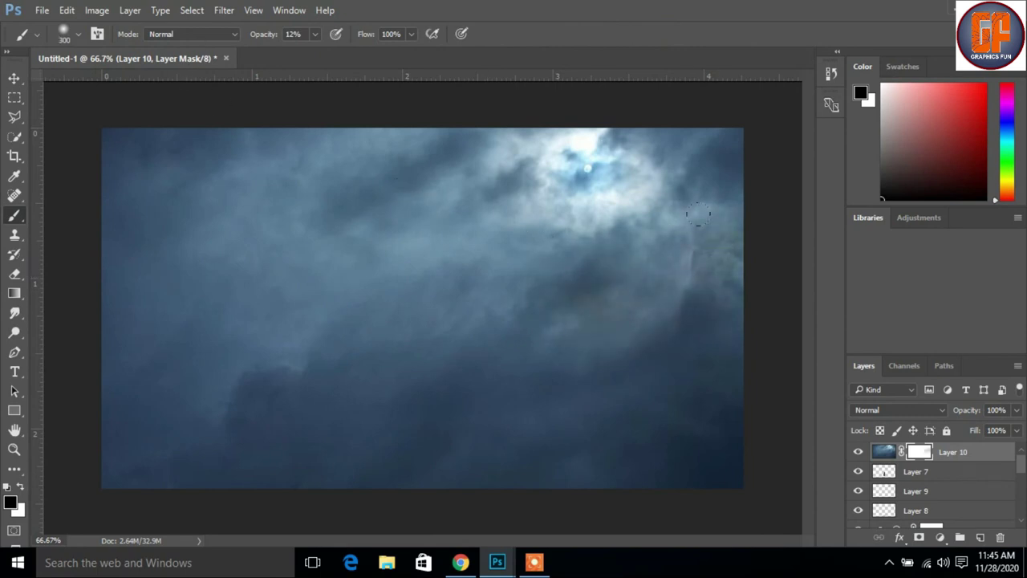
pyautogui.moveTo(759, 265); pyautogui.dragTo(697, 153)
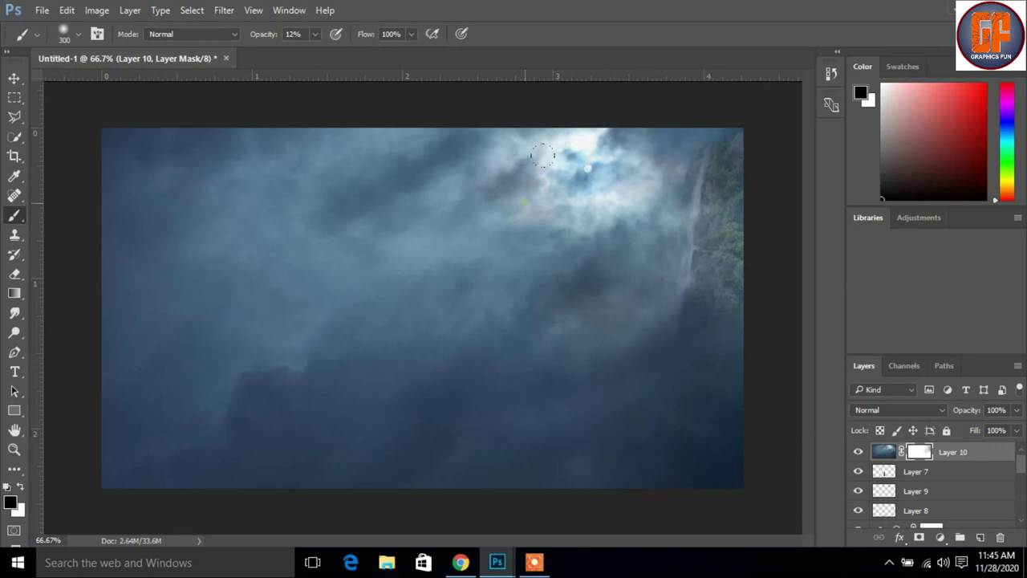
# Reveal the glowing lake, pier and reflections by painting the mask at 51%, then 19% opacity.
pyautogui.click(314, 34)
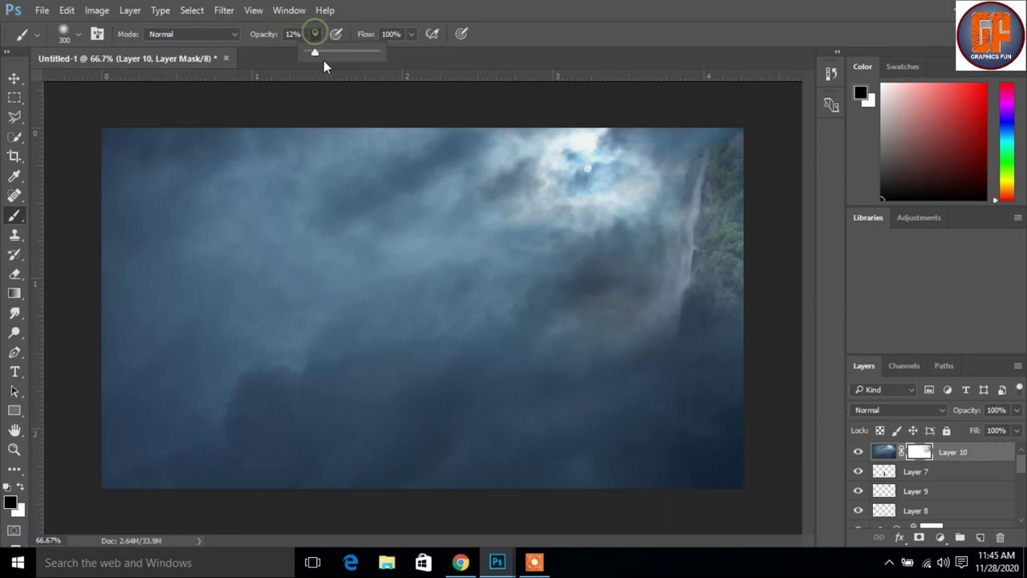
pyautogui.click(315, 35)
pyautogui.moveTo(672, 396); pyautogui.dragTo(642, 370)
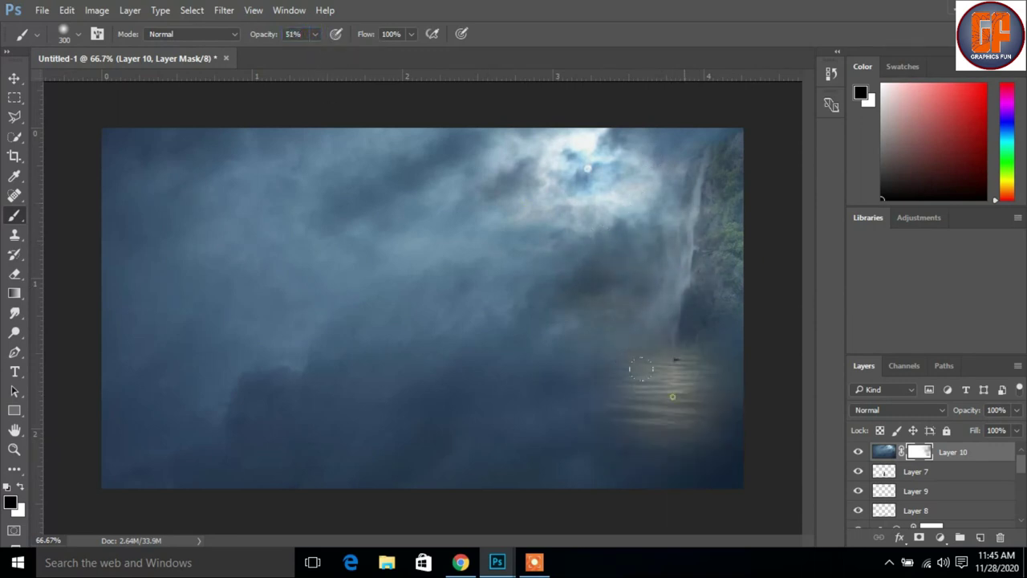
pyautogui.click(314, 34)
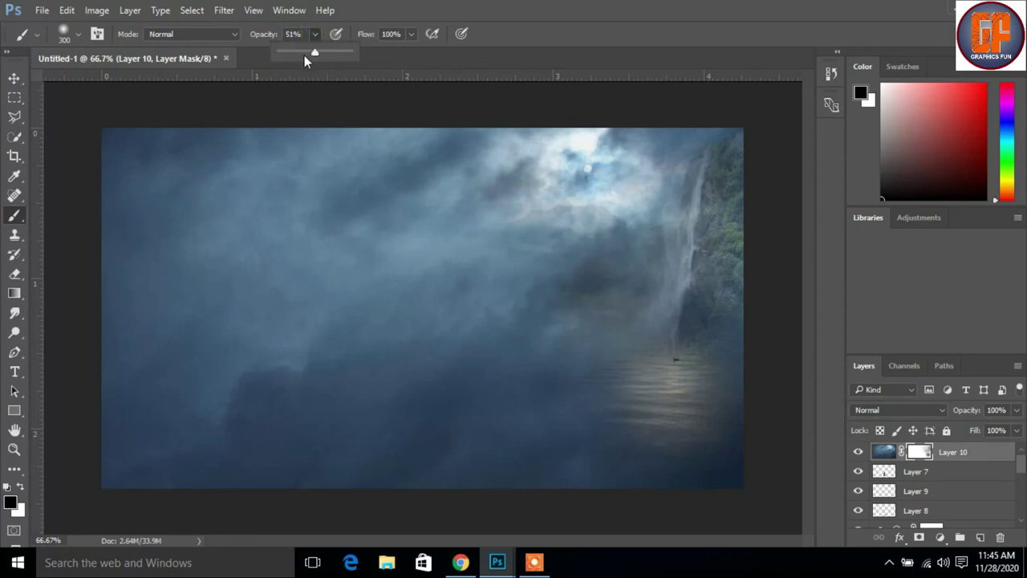
pyautogui.click(313, 34)
pyautogui.moveTo(401, 285)
pyautogui.mouseDown()
pyautogui.moveTo(224, 246)
pyautogui.moveTo(137, 190)
pyautogui.mouseUp()
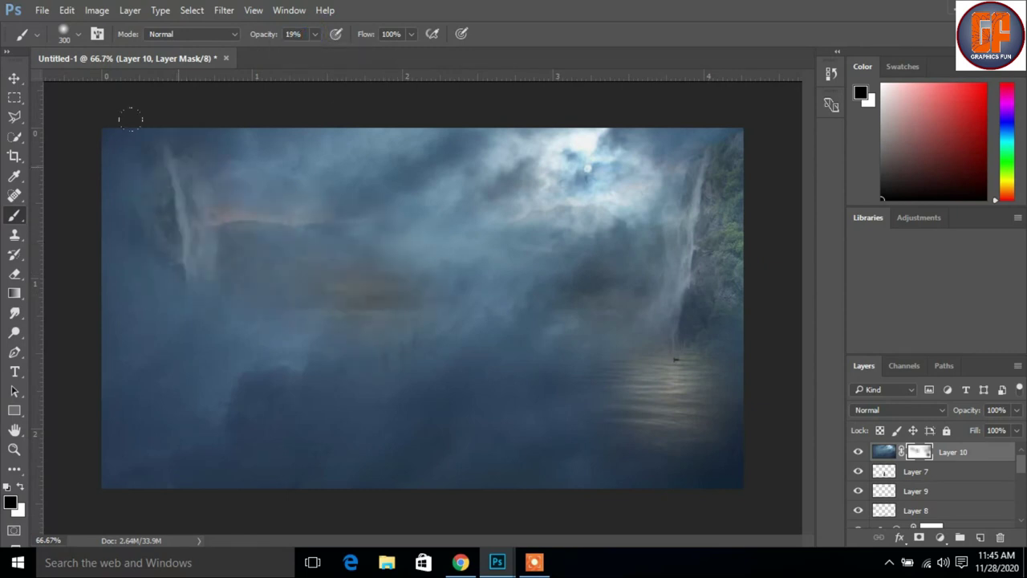
pyautogui.moveTo(142, 311)
pyautogui.mouseDown()
pyautogui.moveTo(239, 361)
pyautogui.moveTo(69, 318)
pyautogui.moveTo(327, 429)
pyautogui.moveTo(463, 398)
pyautogui.moveTo(381, 313)
pyautogui.moveTo(471, 477)
pyautogui.mouseUp()
pyautogui.moveTo(604, 453); pyautogui.dragTo(702, 451)
# Thin the remaining haze over the right waterfall, the water and the mountains with soft 19% strokes.
pyautogui.moveTo(646, 296)
pyautogui.mouseDown()
pyautogui.moveTo(601, 345)
pyautogui.moveTo(642, 257)
pyautogui.moveTo(610, 104)
pyautogui.moveTo(530, 114)
pyautogui.moveTo(594, 205)
pyautogui.moveTo(626, 161)
pyautogui.moveTo(452, 124)
pyautogui.moveTo(409, 185)
pyautogui.moveTo(253, 221)
pyautogui.moveTo(453, 213)
pyautogui.moveTo(514, 281)
pyautogui.moveTo(490, 385)
pyautogui.moveTo(371, 301)
pyautogui.mouseUp()
pyautogui.moveTo(193, 341); pyautogui.dragTo(262, 412)
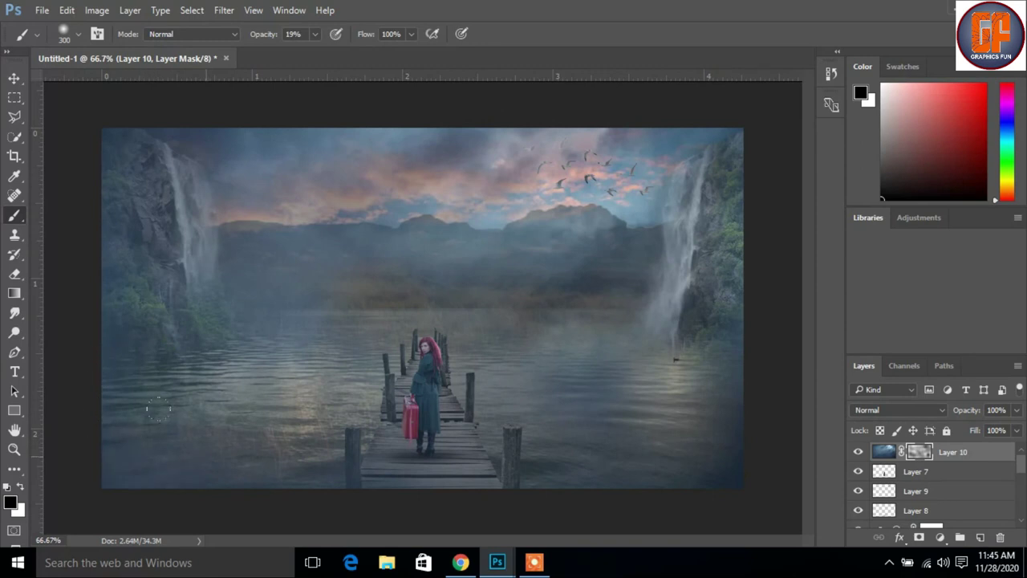
pyautogui.moveTo(190, 418); pyautogui.dragTo(454, 432)
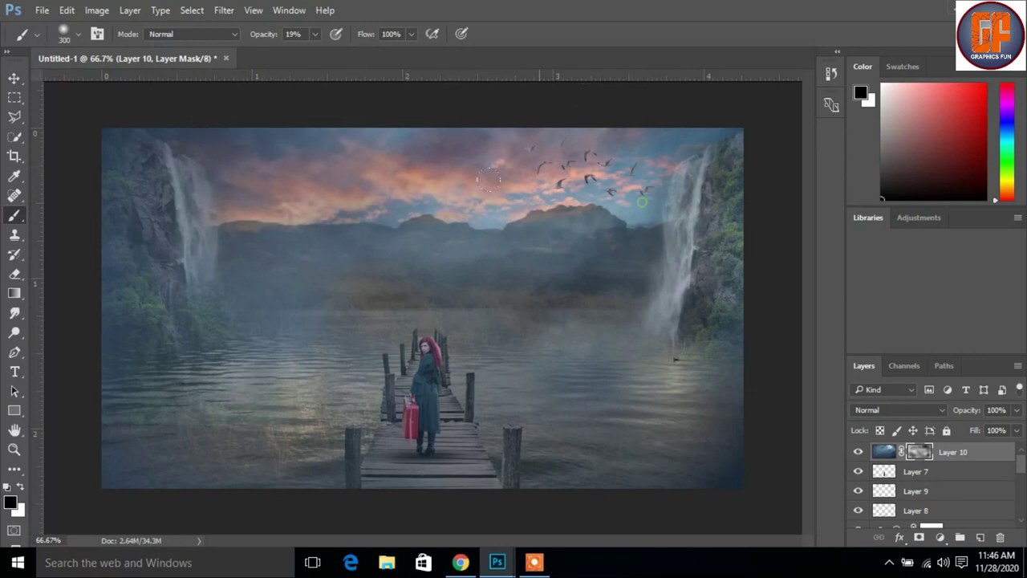
pyautogui.moveTo(313, 305)
pyautogui.mouseDown()
pyautogui.moveTo(212, 237)
pyautogui.moveTo(155, 303)
pyautogui.mouseUp()
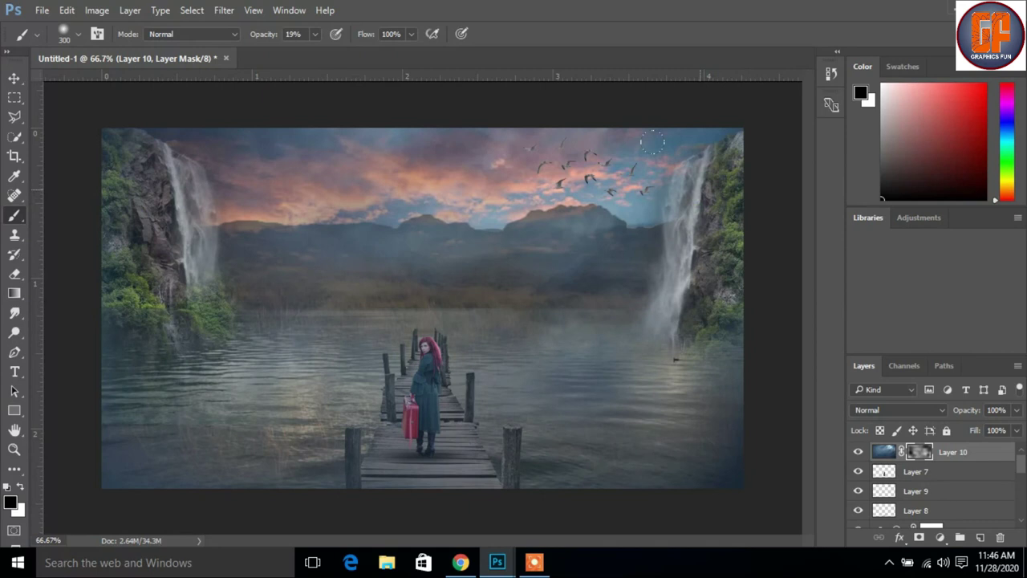
pyautogui.click(478, 226)
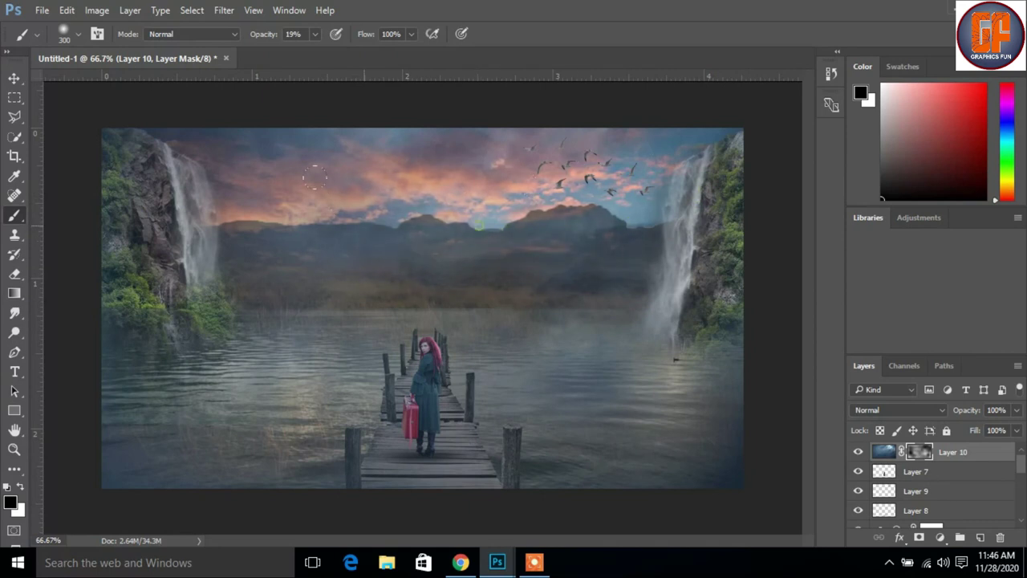
pyautogui.click(627, 157)
pyautogui.click(426, 372)
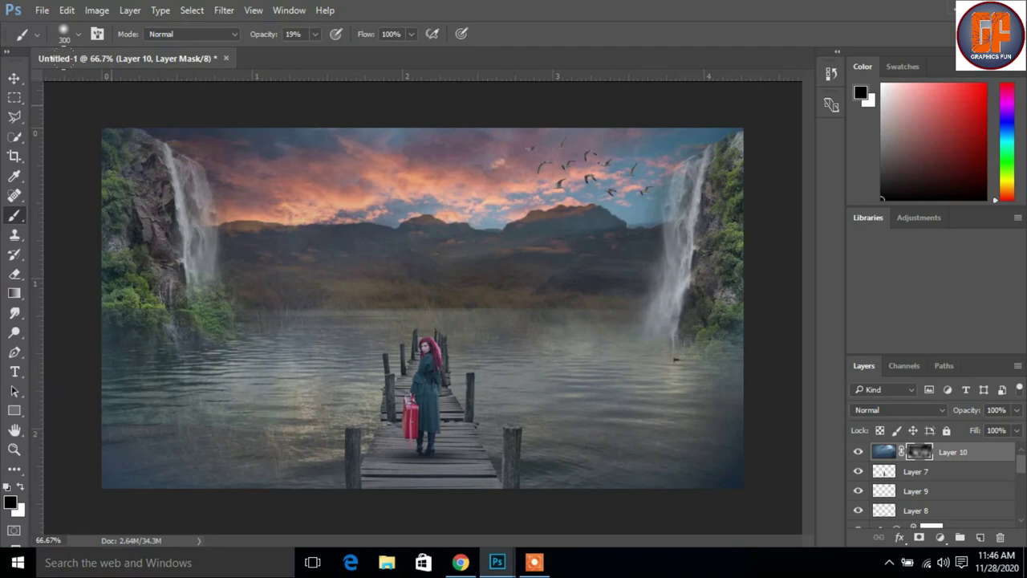
pyautogui.click(14, 78)
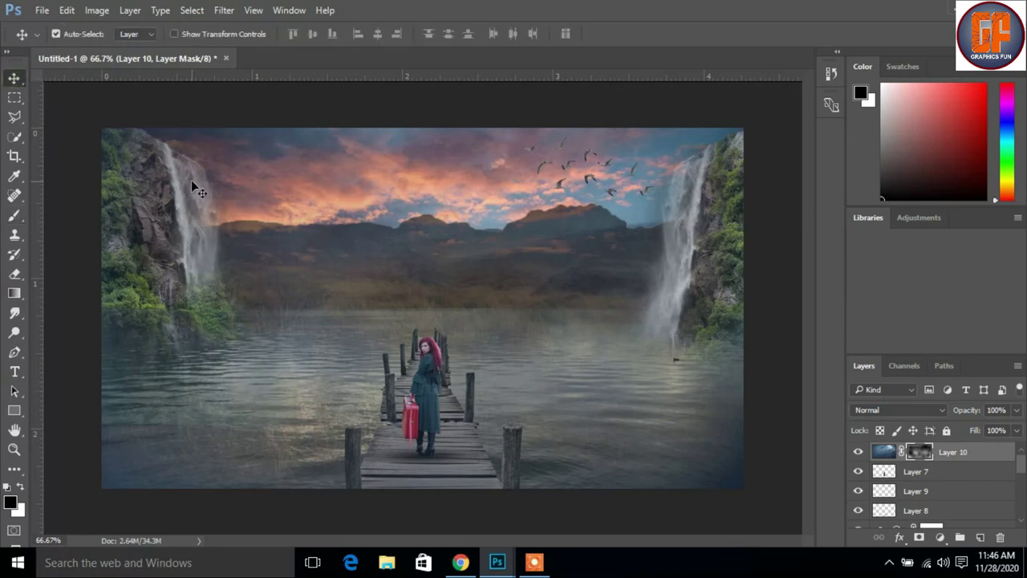
# Stamp all visible layers into Layer 11 and open it in the Camera Raw Filter.
pyautogui.hotkey('ctrl', 'shift', 'alt', 'e')
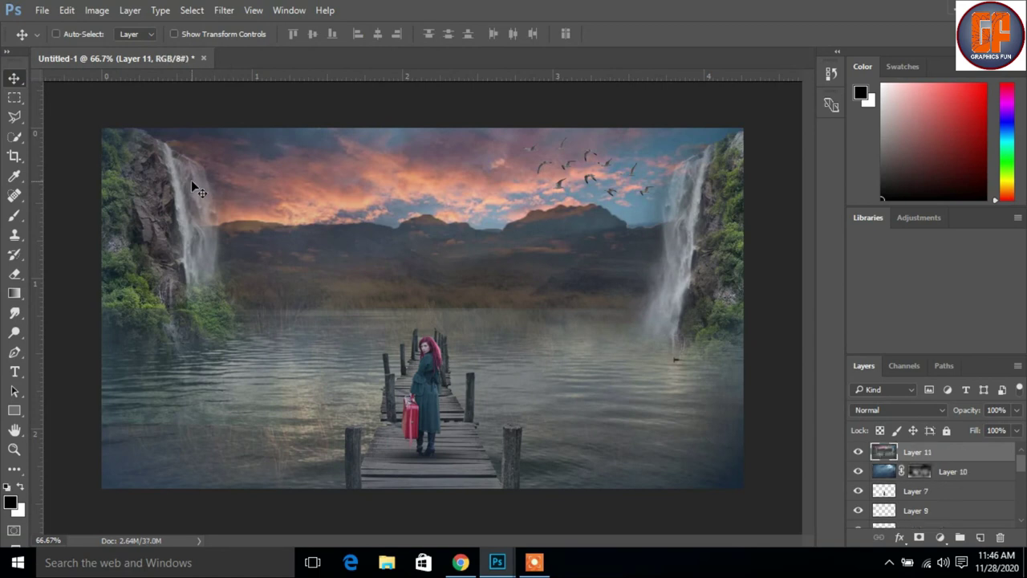
pyautogui.click(229, 10)
pyautogui.click(262, 98)
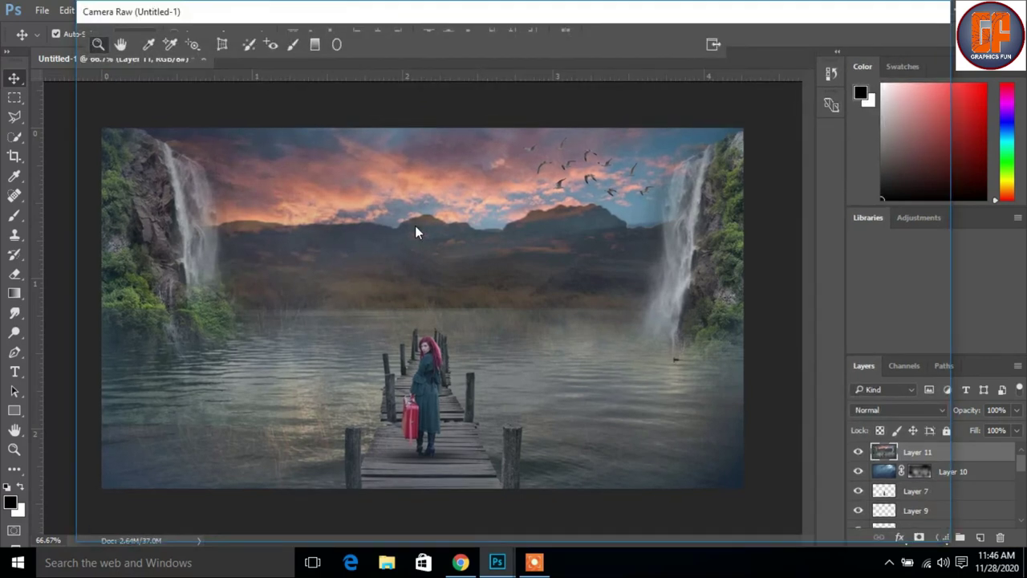
pyautogui.click(534, 562)
pyautogui.click(550, 539)
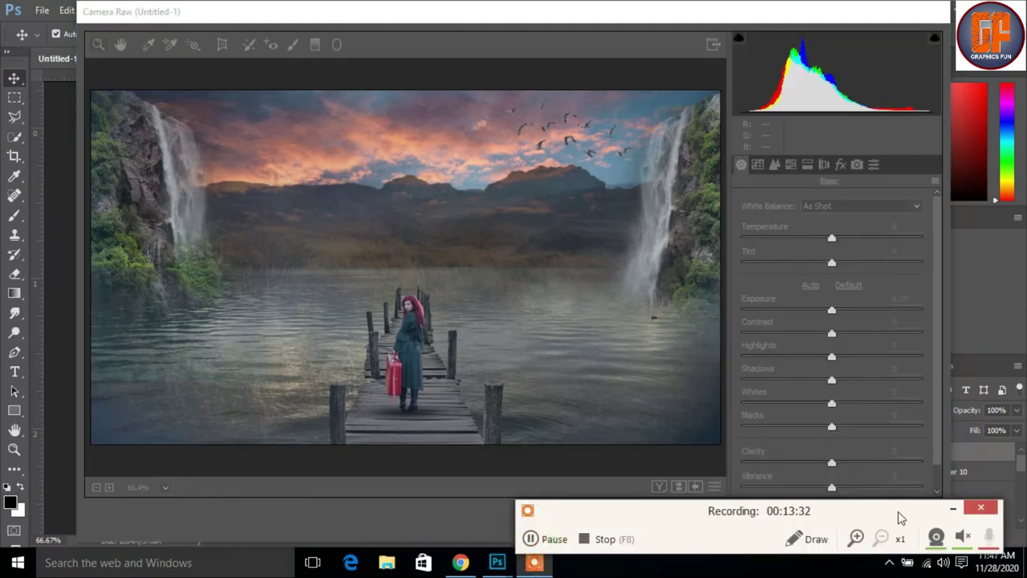
pyautogui.click(953, 508)
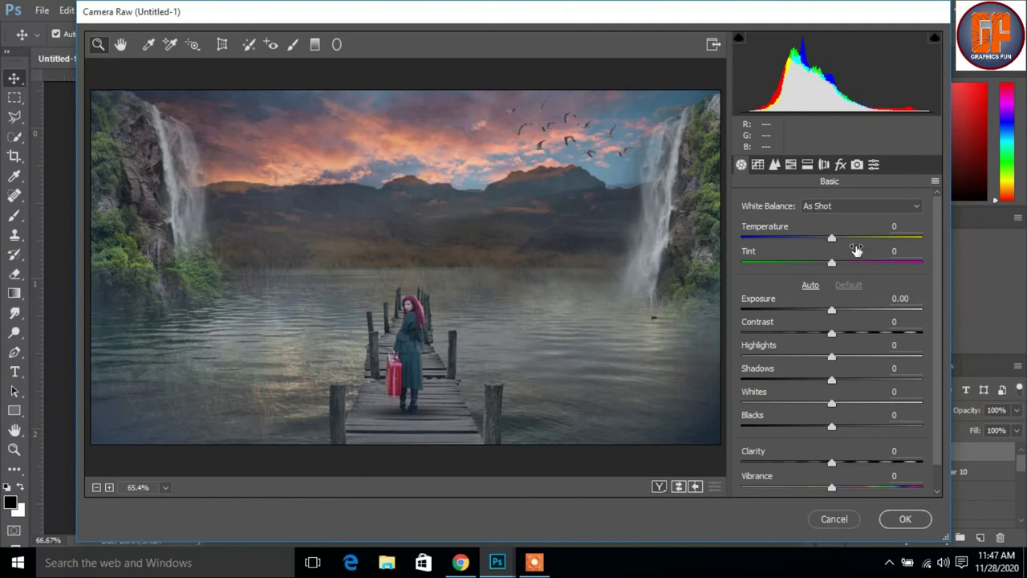
# Cool white balance, set exposure -0.15, highlights +11, shadows -6, brighter whites, deeper blacks, more vibrance.
pyautogui.moveTo(832, 238); pyautogui.dragTo(828, 263)
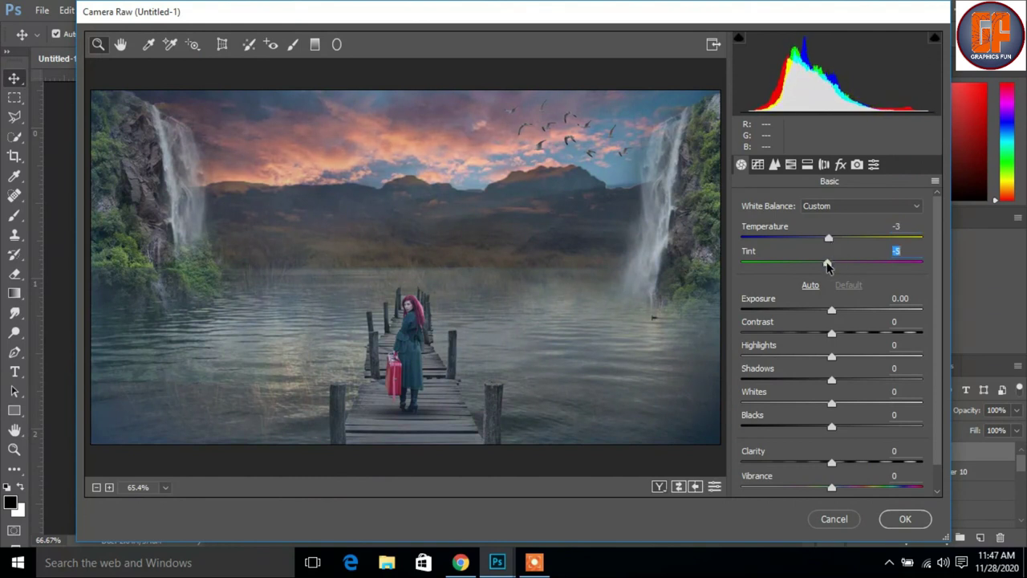
pyautogui.moveTo(831, 312)
pyautogui.mouseDown()
pyautogui.moveTo(827, 334)
pyautogui.moveTo(842, 357)
pyautogui.mouseUp()
pyautogui.click(830, 334)
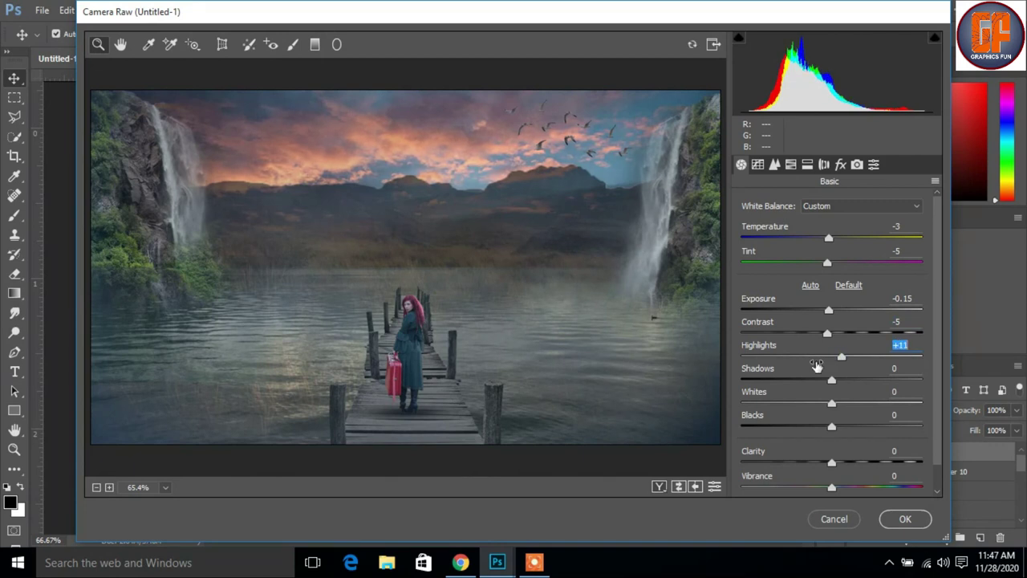
pyautogui.click(831, 381)
pyautogui.moveTo(831, 382)
pyautogui.mouseDown()
pyautogui.moveTo(840, 405)
pyautogui.moveTo(829, 427)
pyautogui.mouseUp()
pyautogui.click(832, 406)
pyautogui.moveTo(832, 474); pyautogui.dragTo(843, 464)
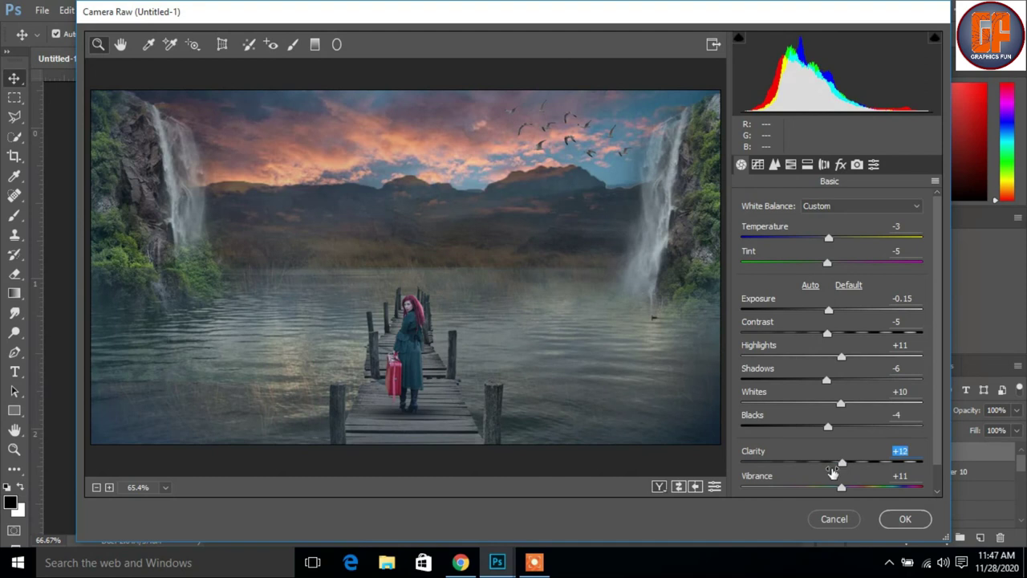
# Set Dehaze to -7, add a subtle dark vignette, and apply the Camera Raw grade.
pyautogui.click(840, 165)
pyautogui.moveTo(832, 227); pyautogui.dragTo(826, 228)
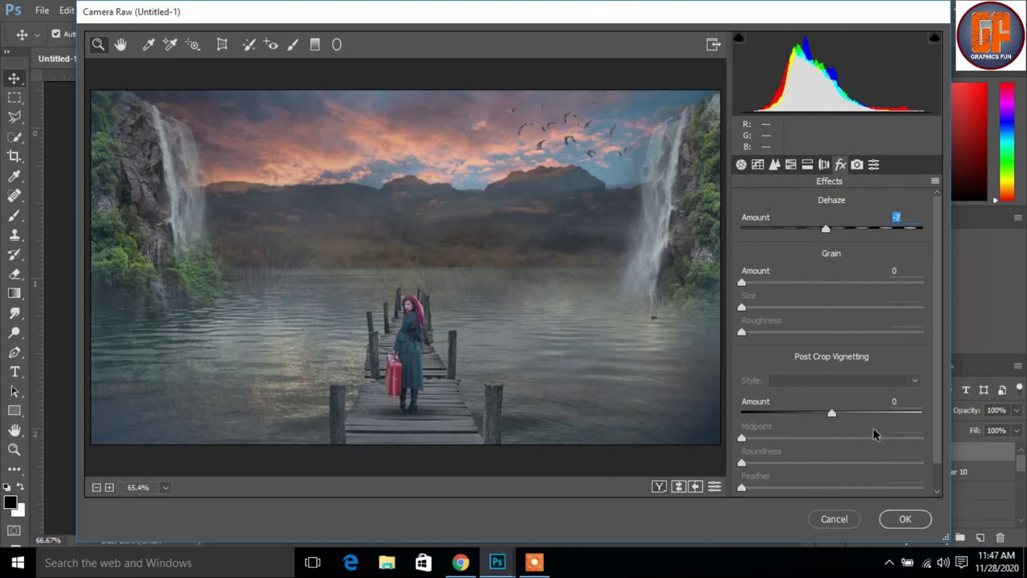
pyautogui.moveTo(831, 414); pyautogui.dragTo(824, 415)
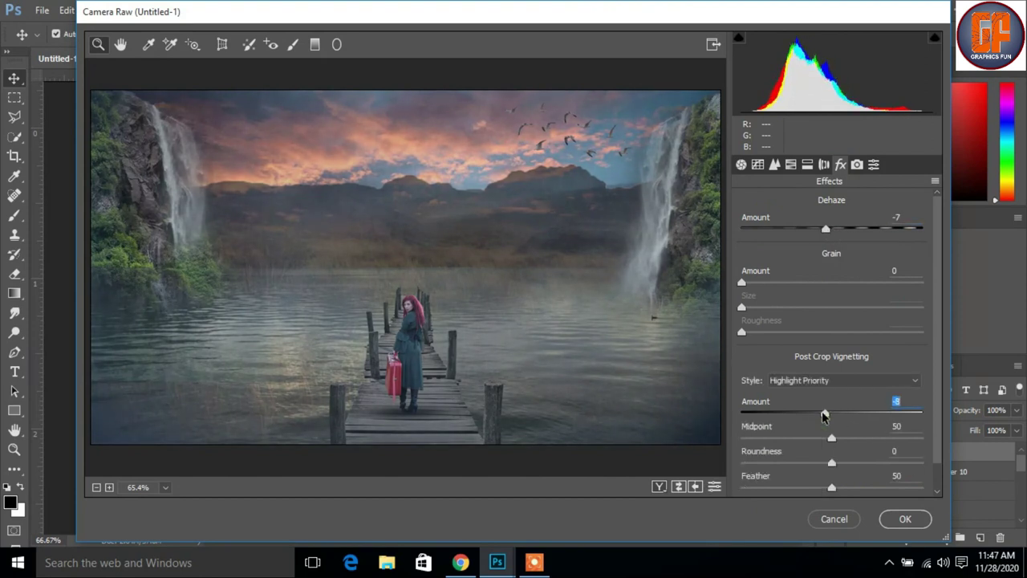
pyautogui.click(888, 519)
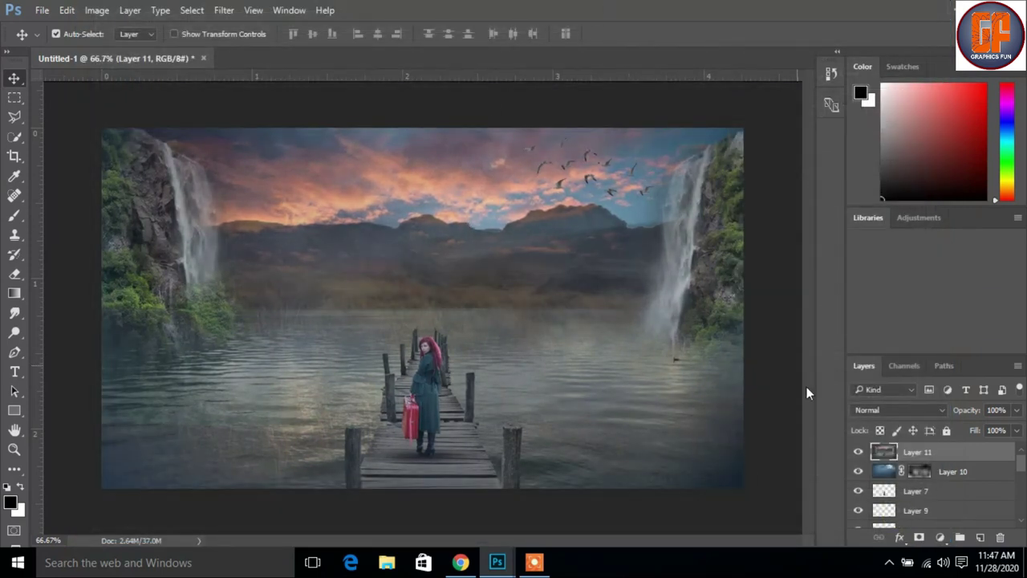
# Add a Warming Filter (85) Photo Filter at 12% density, clipped to Layer 11.
pyautogui.click(941, 537)
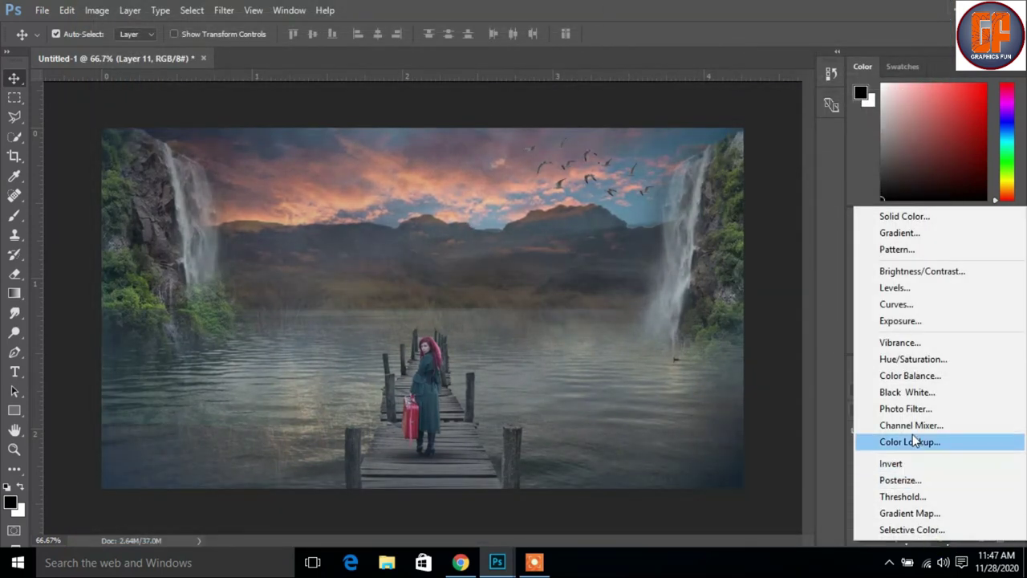
pyautogui.click(911, 409)
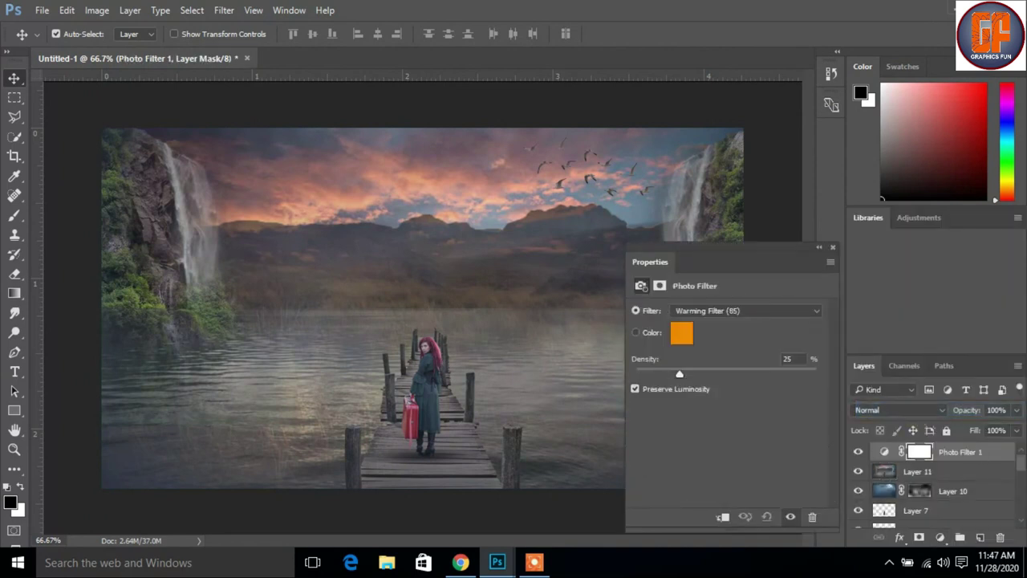
pyautogui.click(722, 518)
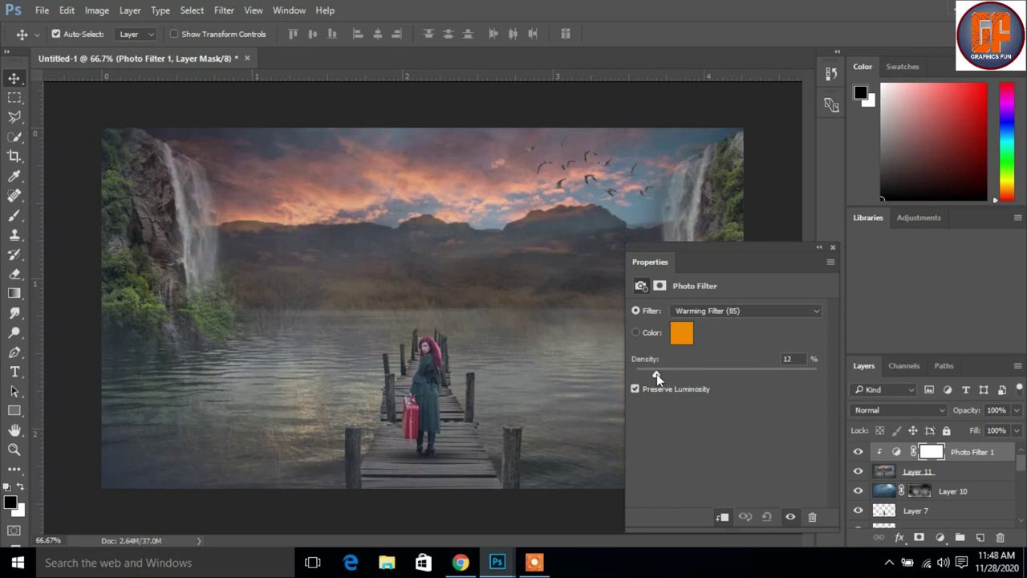
pyautogui.click(833, 248)
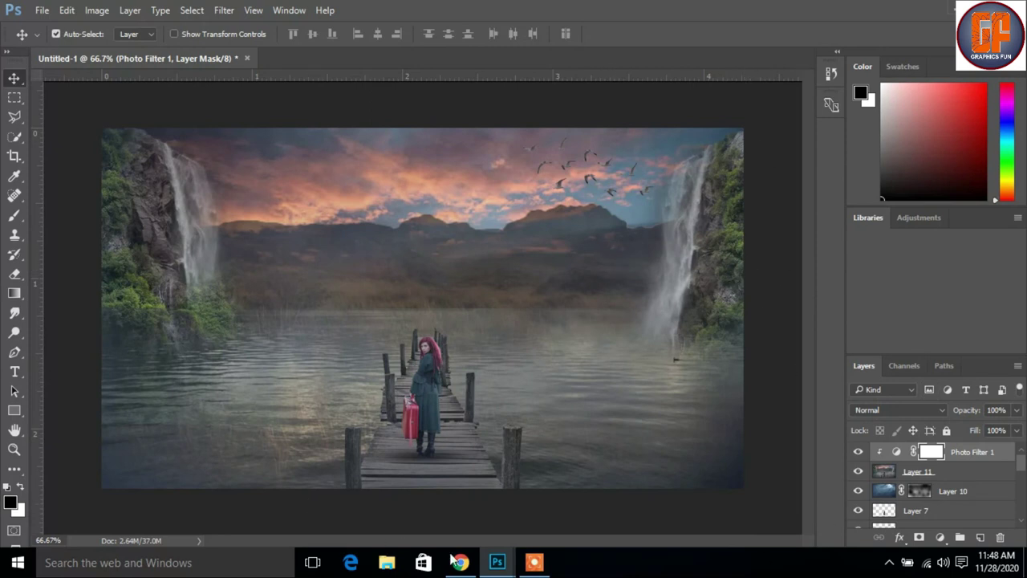
pyautogui.click(533, 561)
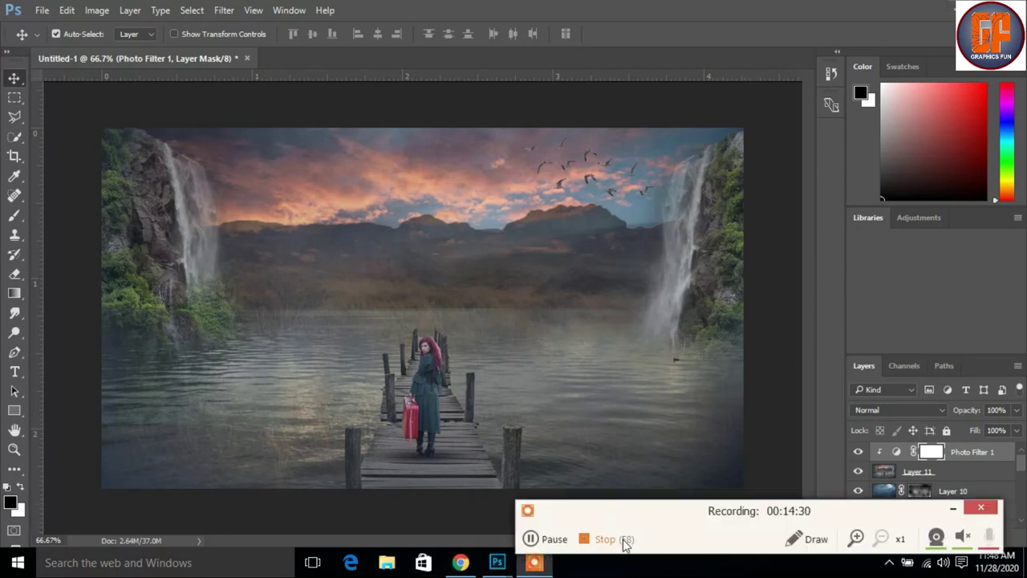
pyautogui.click(625, 544)
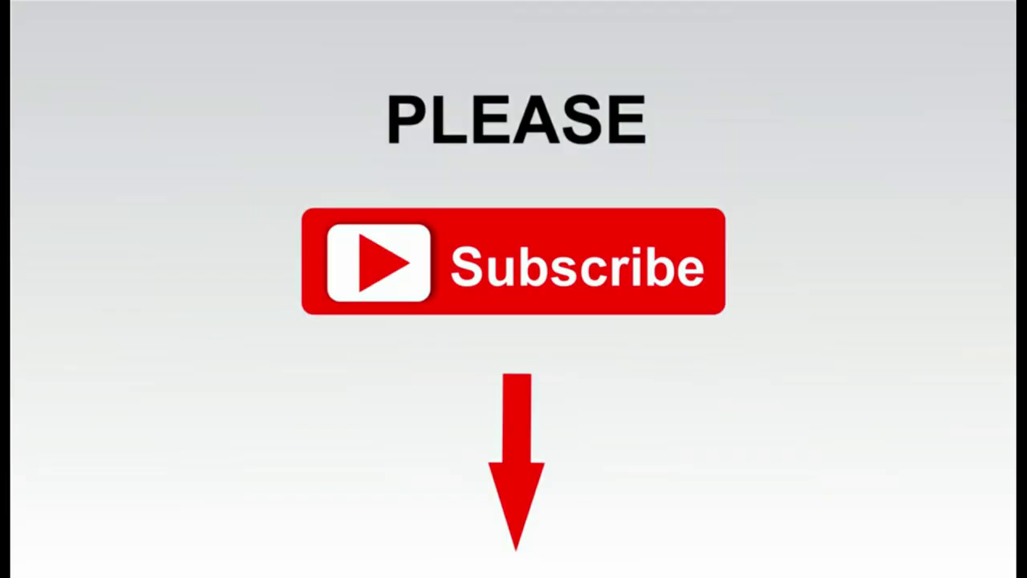